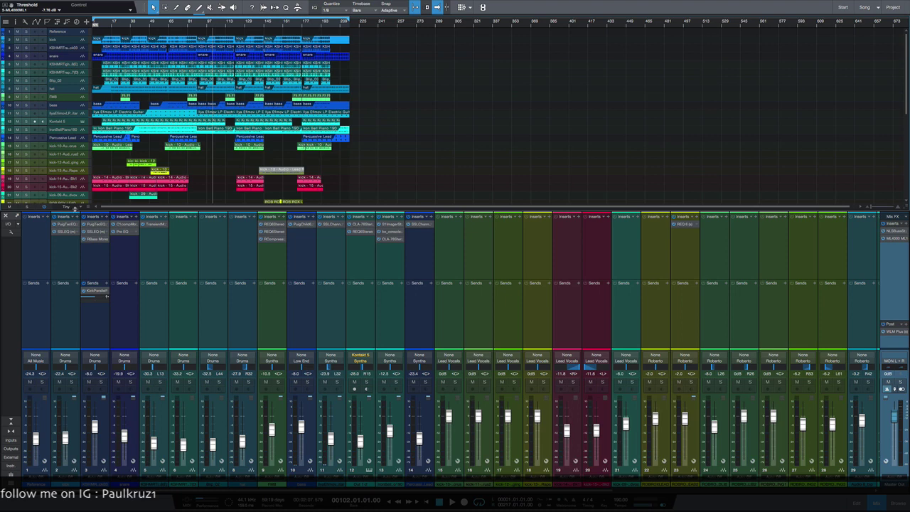
Enlarge the arrangement tracks to Normal height and look over the vocal tracks and all mixer channels
click(74, 207)
click(71, 246)
scroll(324, 162, down, 10)
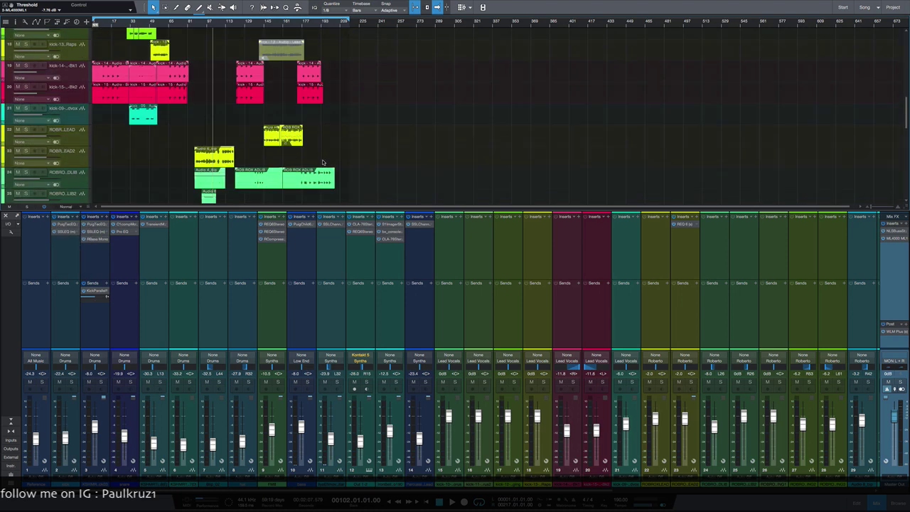
scroll(322, 162, down, 5)
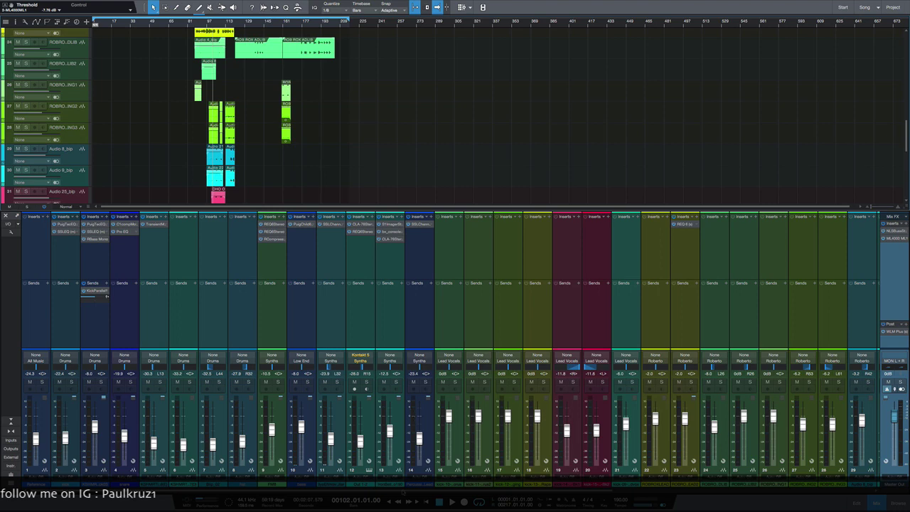
scroll(455, 341, right, 5)
scroll(451, 351, right, 4)
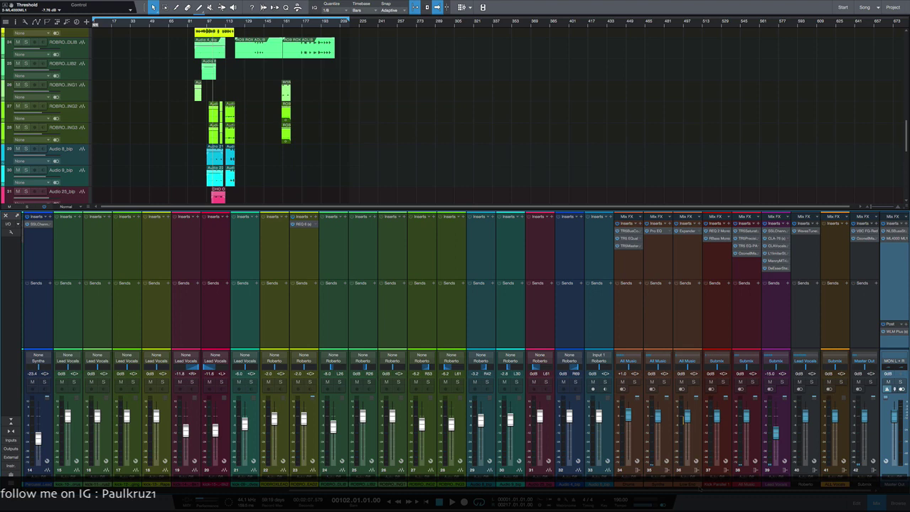
scroll(451, 345, left, 5)
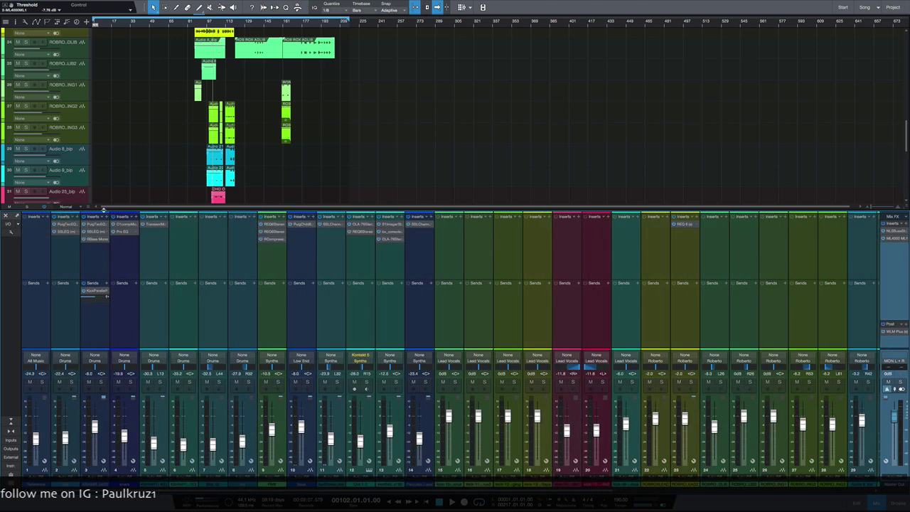
Set the arrangement track height to Medium and hide the mixer console
click(77, 208)
click(72, 247)
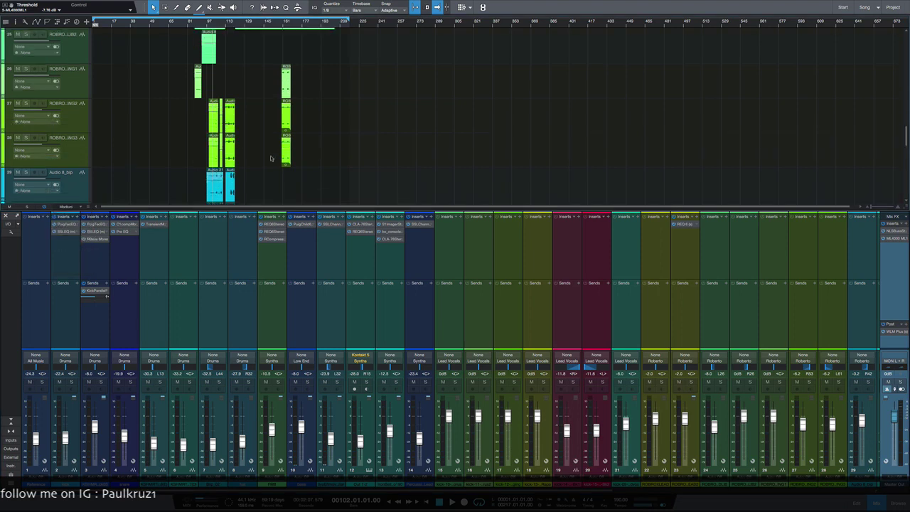
key(F3)
Examine the full arrangement from the Reference track down through the drums, instruments and vocals to the Drums bus
scroll(220, 296, up, 15)
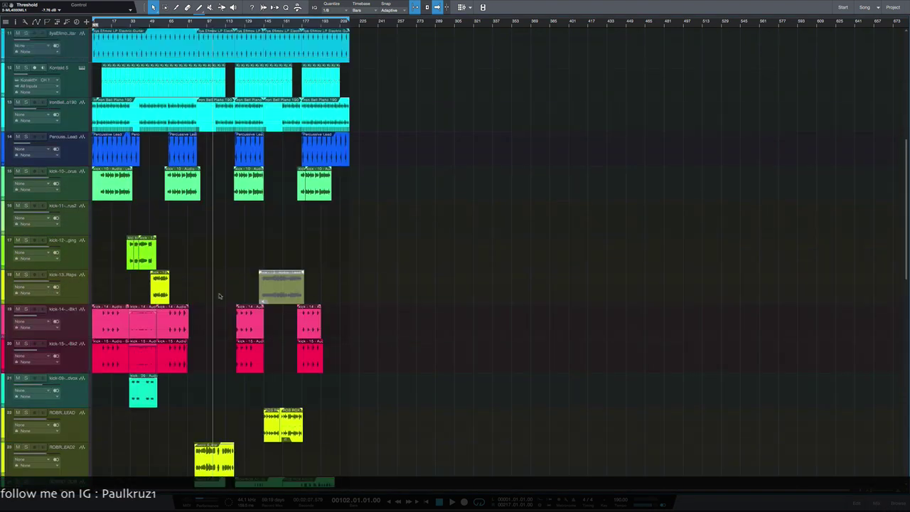
scroll(219, 295, up, 6)
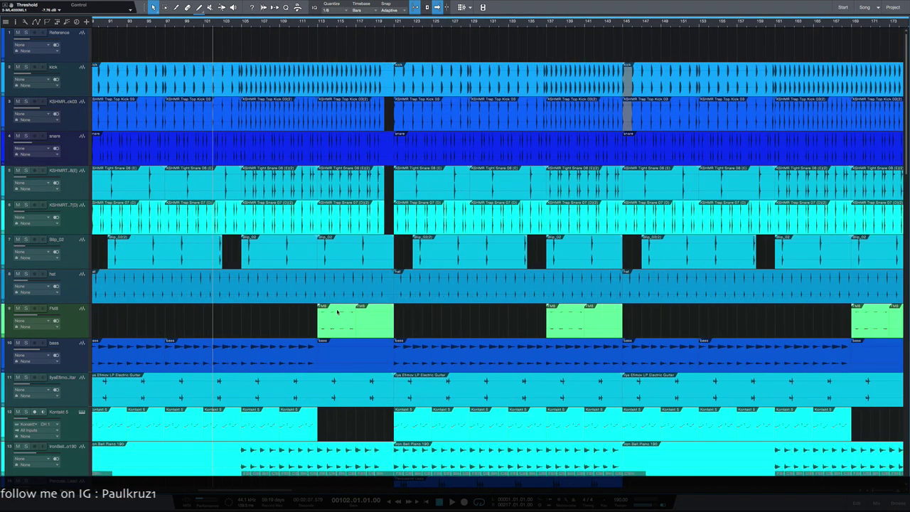
scroll(338, 312, down, 5)
scroll(335, 314, down, 5)
scroll(335, 314, down, 5)
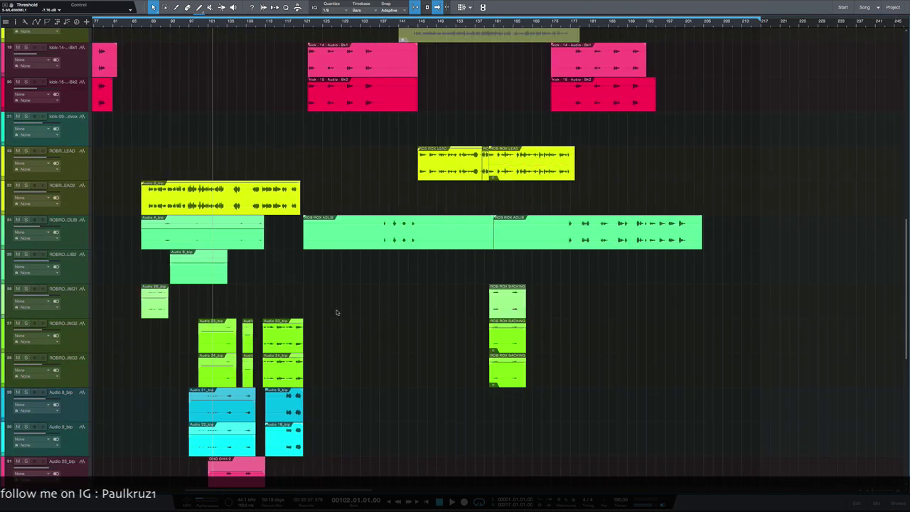
scroll(290, 322, down, 5)
scroll(290, 321, up, 3)
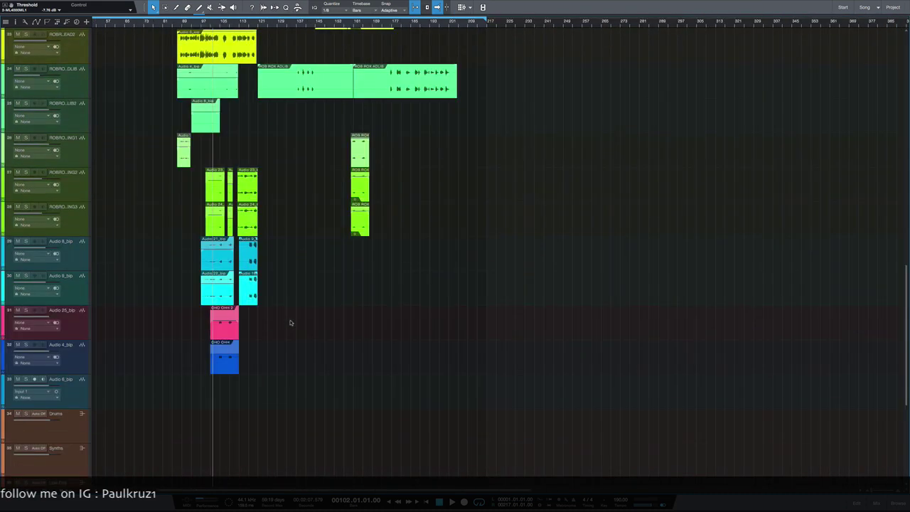
scroll(288, 322, up, 4)
scroll(285, 322, up, 4)
scroll(285, 322, down, 2)
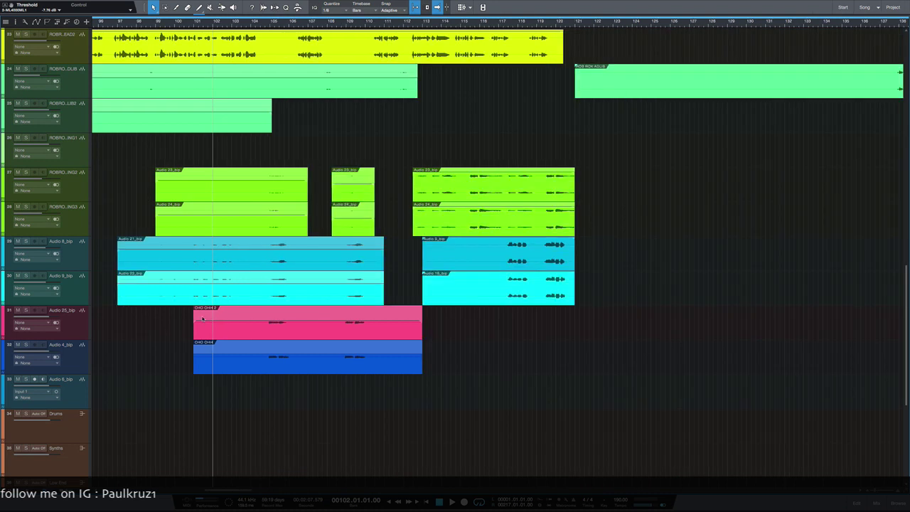
Trim the starts of both CHO OHH clips to about bar 104 and the clip ends on tracks 29 to 32 to about bar 110
click(193, 365)
drag(193, 366, 260, 365)
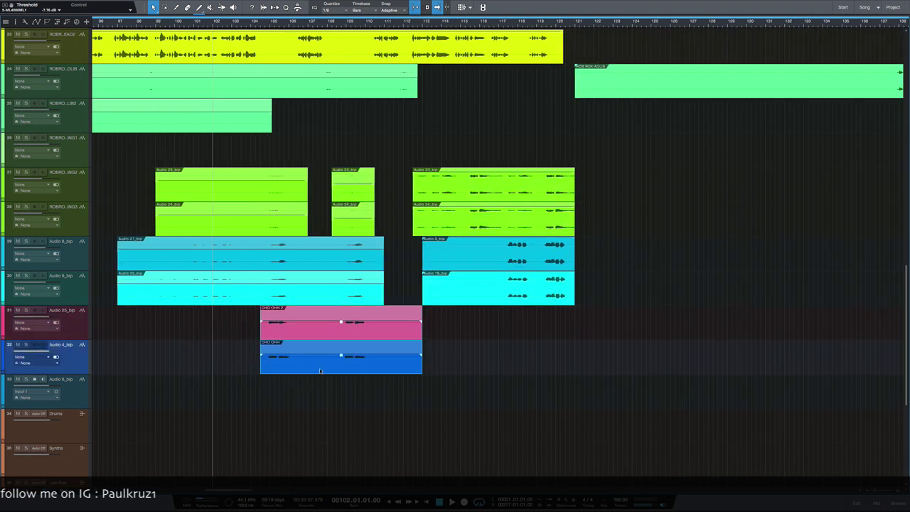
click(487, 352)
drag(446, 409, 374, 275)
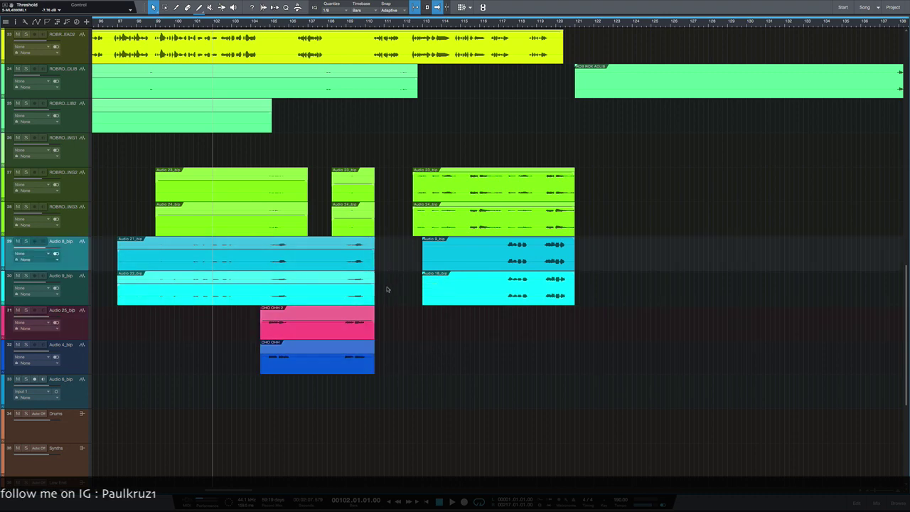
Select the kick track and return the playhead to the start of the song with the Arrow tool active
key(w)
key(w)
key(w)
scroll(443, 342, up, 15)
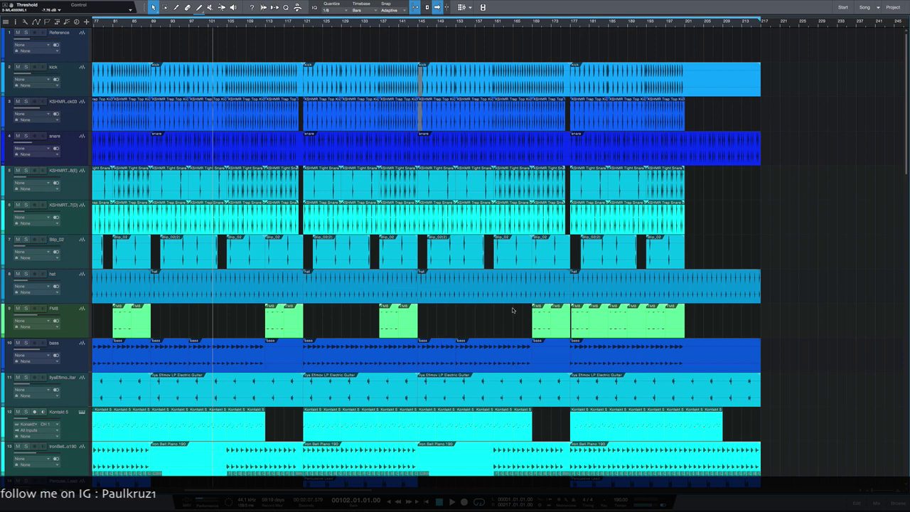
click(402, 91)
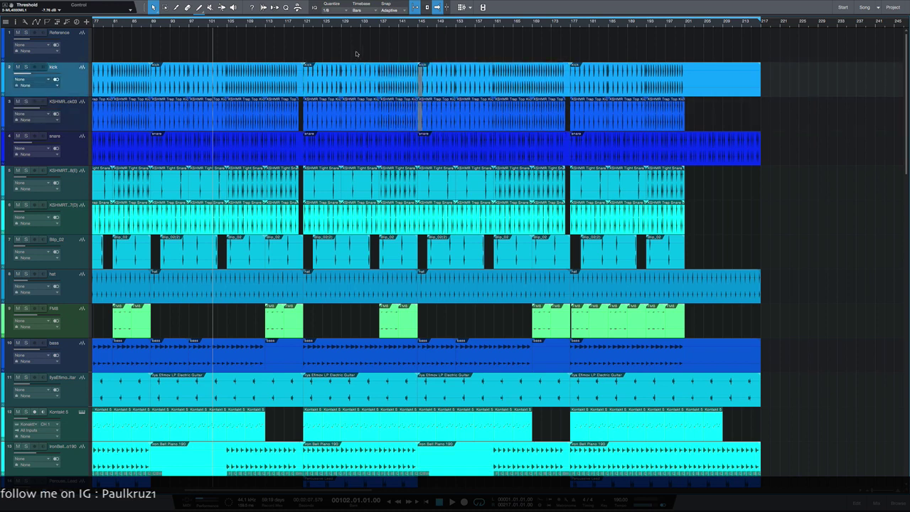
key(3)
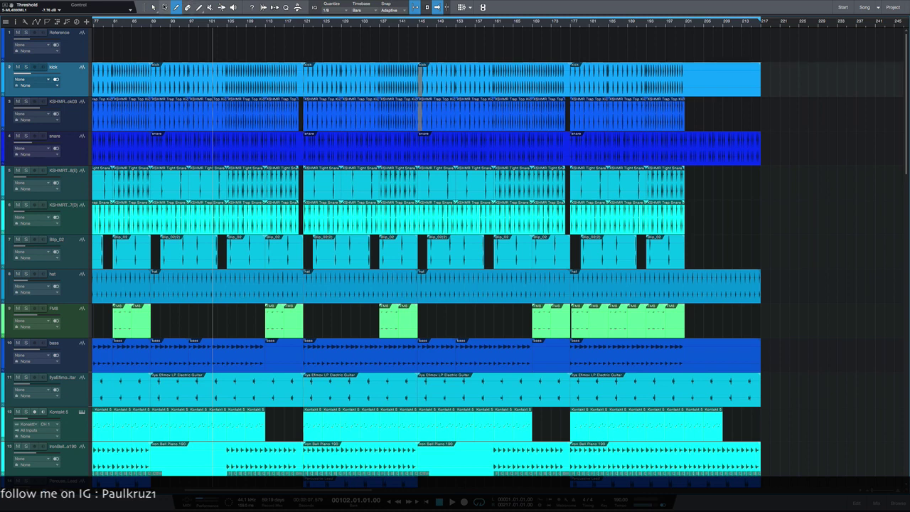
click(153, 7)
key(Home)
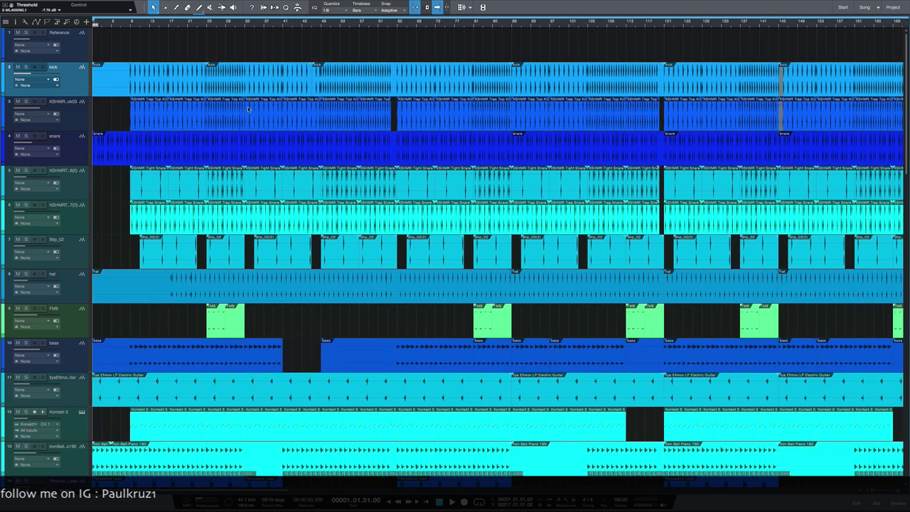
Solo the kick, snare and hat tracks and play them from about bar 18
click(26, 67)
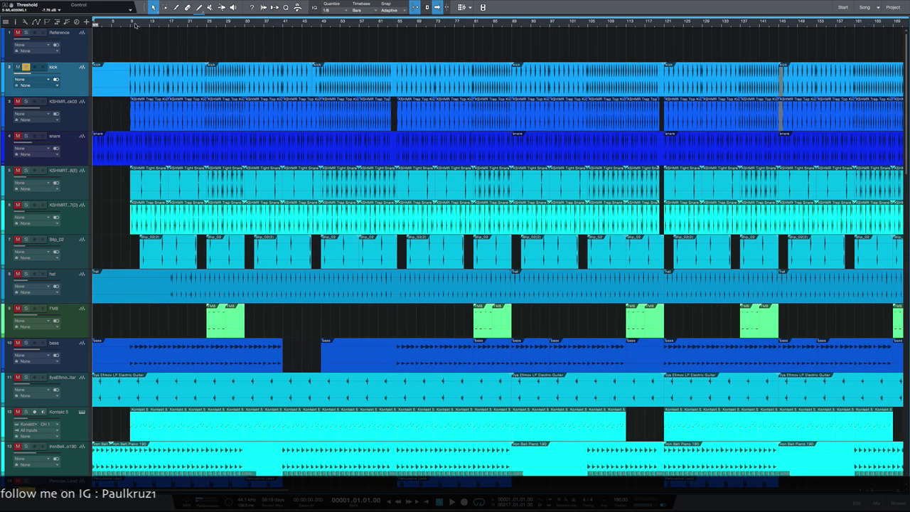
click(25, 136)
click(25, 274)
click(174, 23)
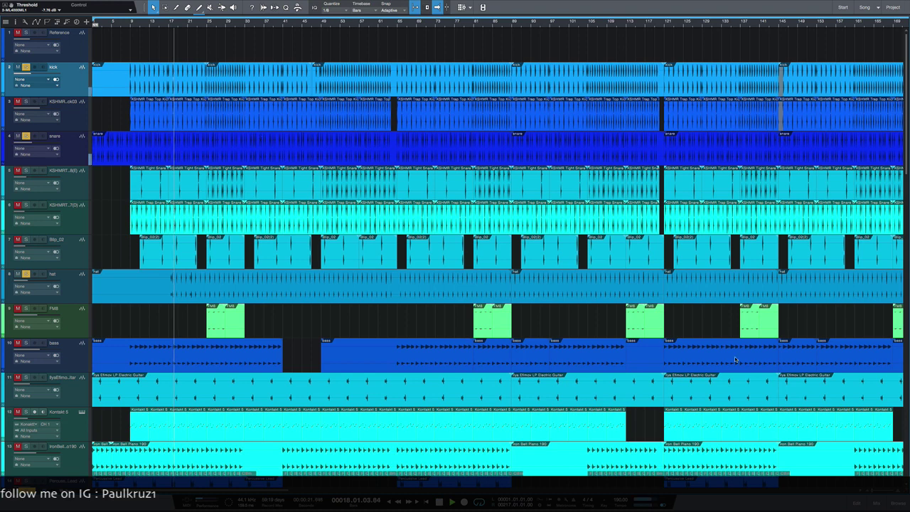
Show the mixer and highlight the drum channels 2 to 5, leaving only the KSHMR kick channel selected
key(F3)
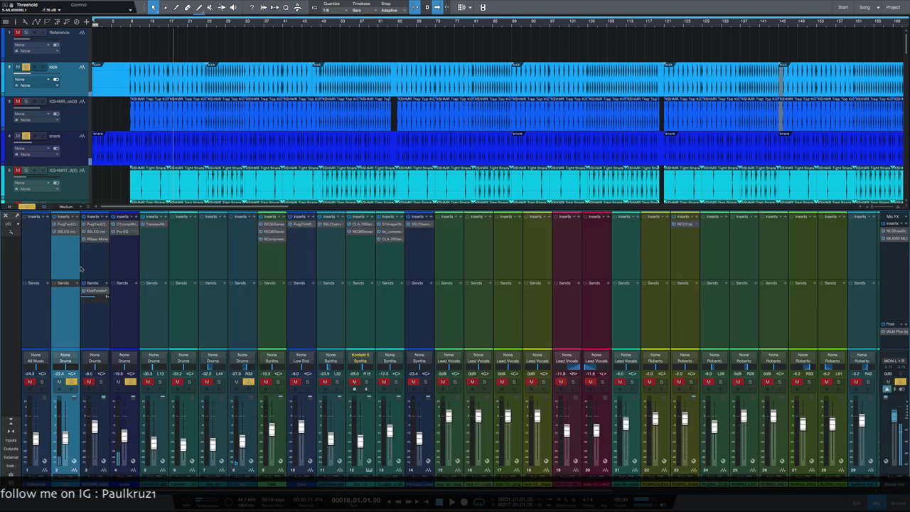
shift+click(150, 247)
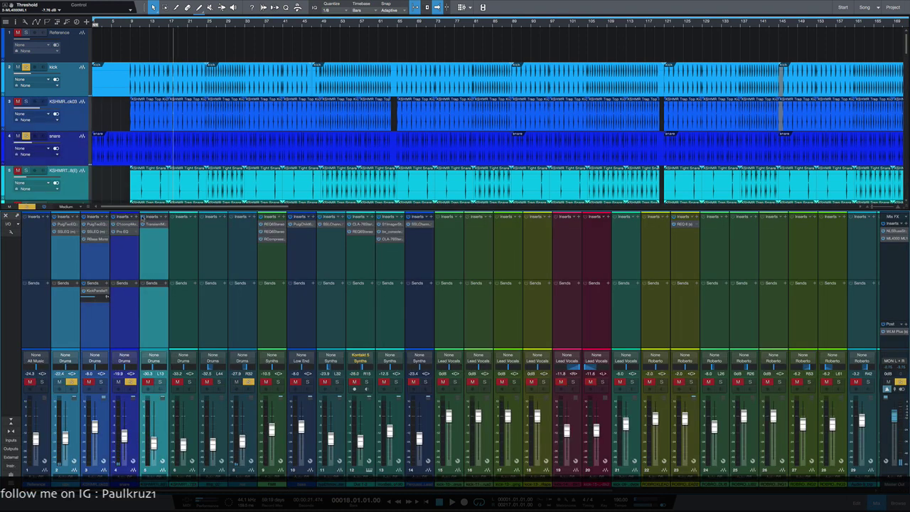
click(84, 288)
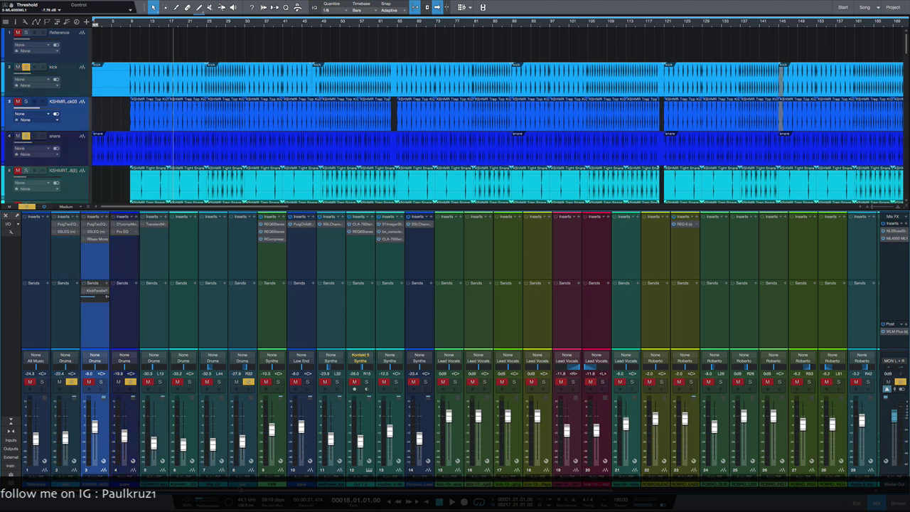
Select the Drums bus and inspect its TR5 Bus Compressor, TR5 EQual and TR5 Master EQ-432 inserts
scroll(426, 398, right, 10)
click(631, 275)
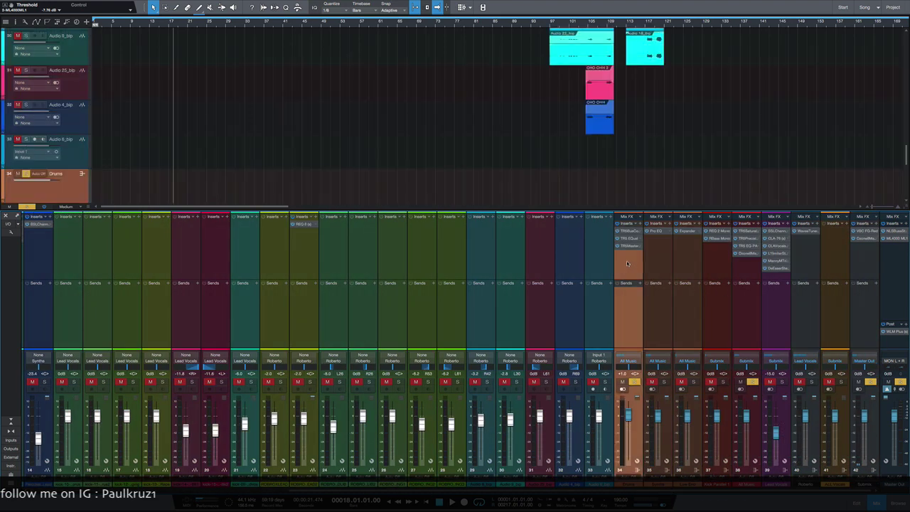
click(704, 269)
click(650, 265)
click(629, 260)
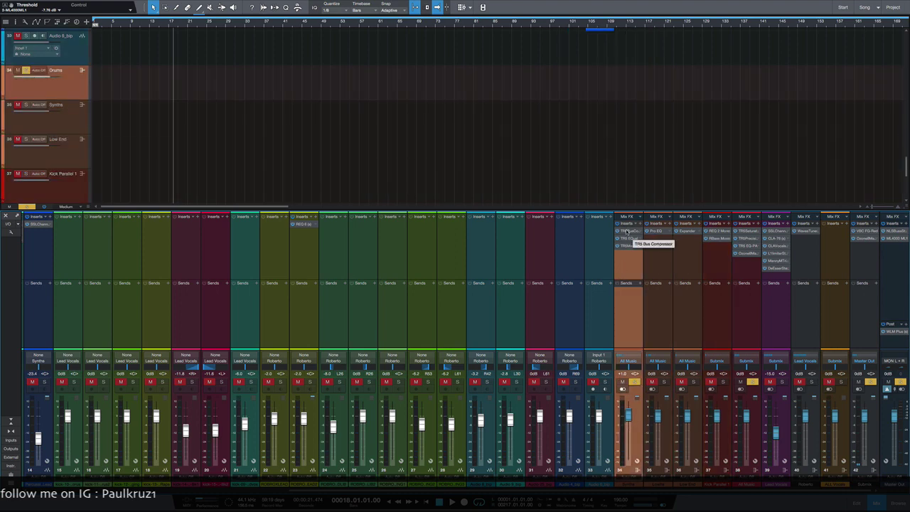
click(626, 232)
click(158, 42)
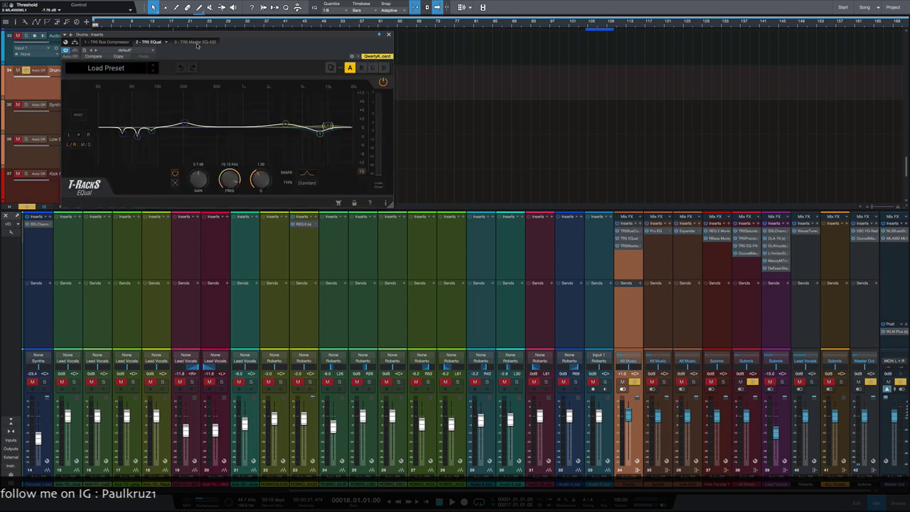
click(197, 43)
Inspect the Pro EQ on the Synths bus and the Expander on the Low End bus, closing the plug-in windows
click(657, 232)
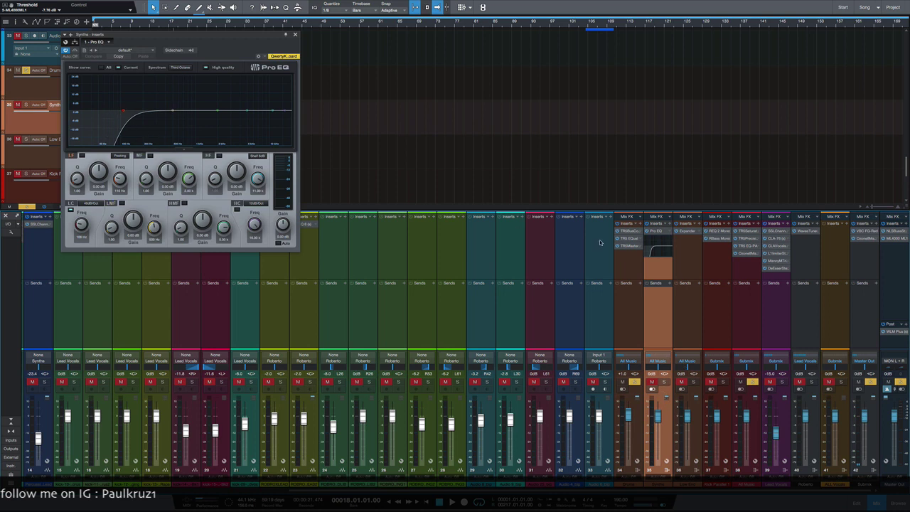
click(687, 252)
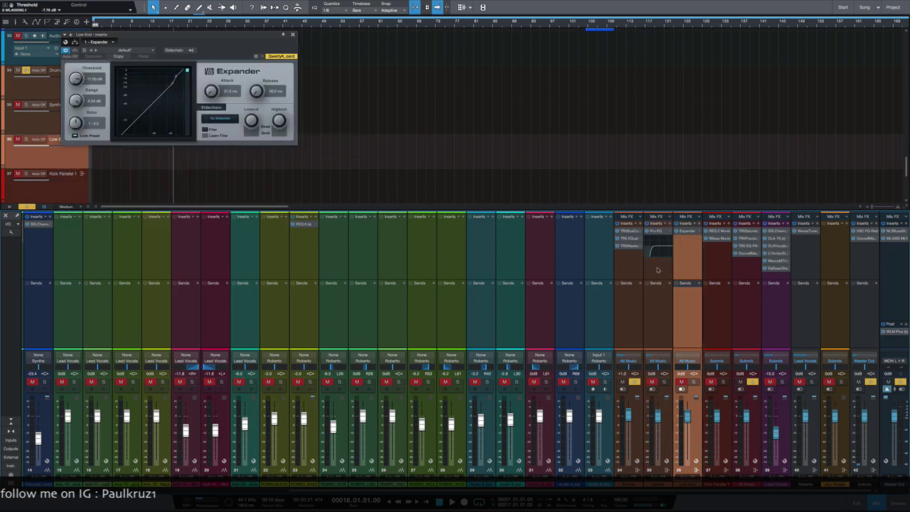
click(657, 269)
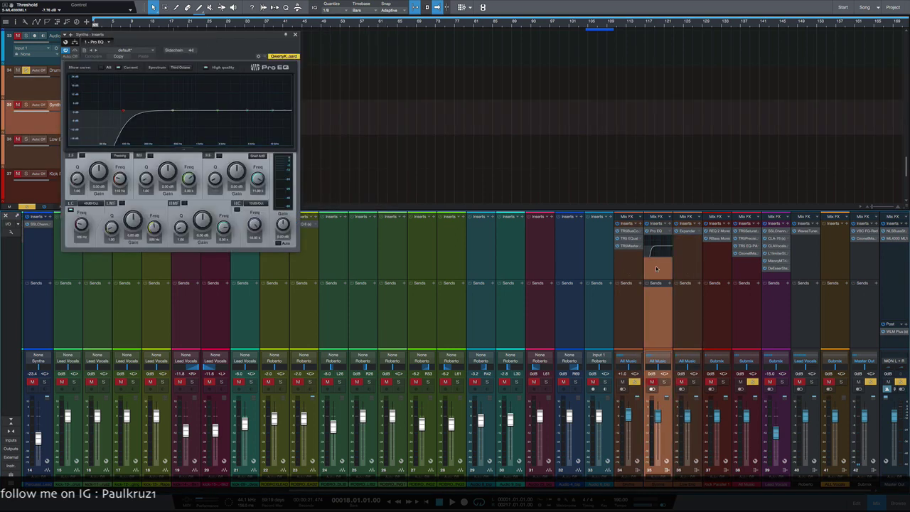
click(295, 34)
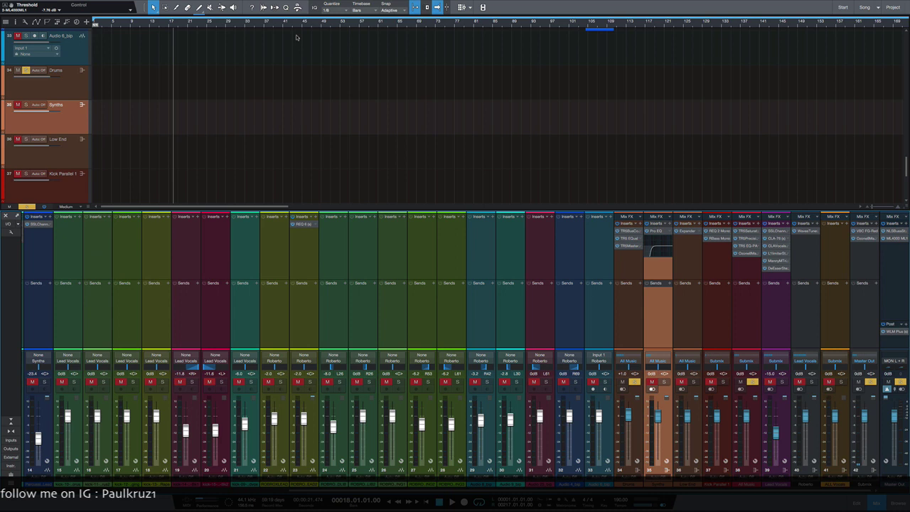
click(682, 295)
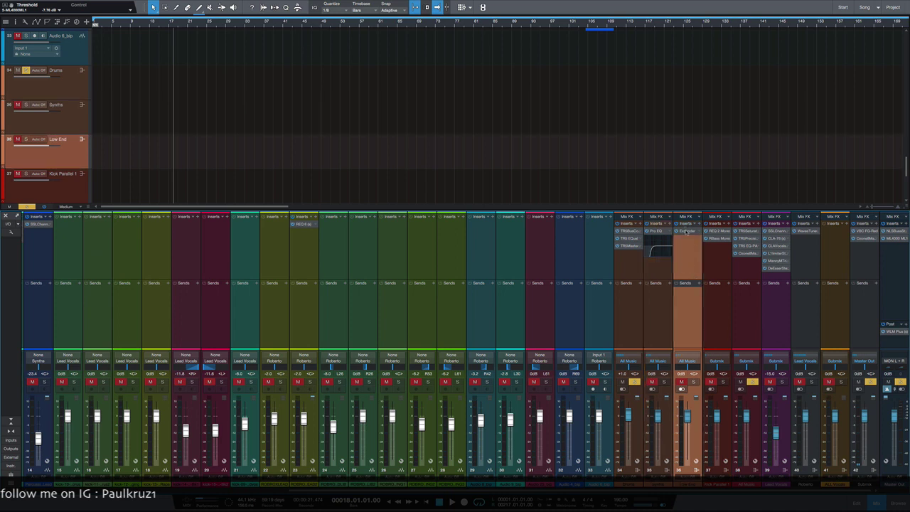
click(686, 231)
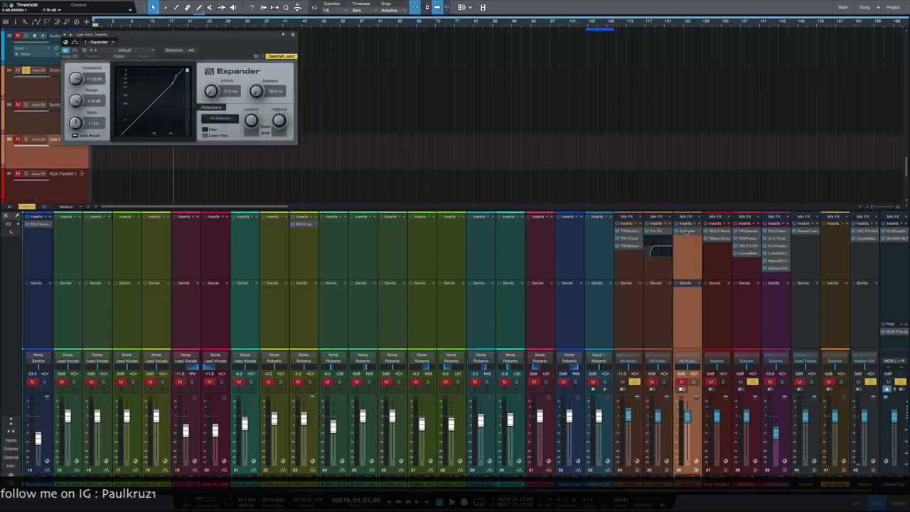
click(294, 35)
Inspect the REQ 2 Mono and RBass Mono inserts on the Kick Parallel 1 bus and close the plug-in window
click(716, 260)
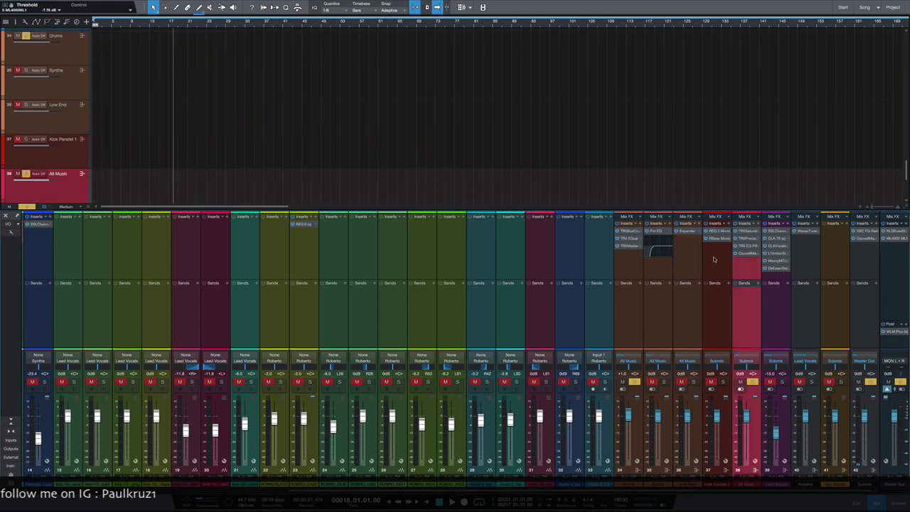
click(719, 231)
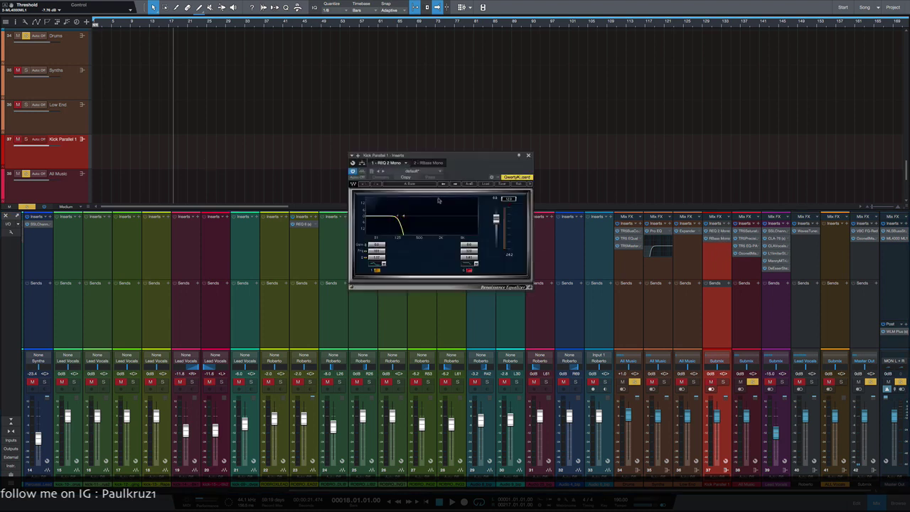
click(428, 163)
click(385, 163)
click(527, 155)
Review the bus routing by selecting the All Music, Drums, Low End and Kick Parallel 1 channels in turn
click(746, 270)
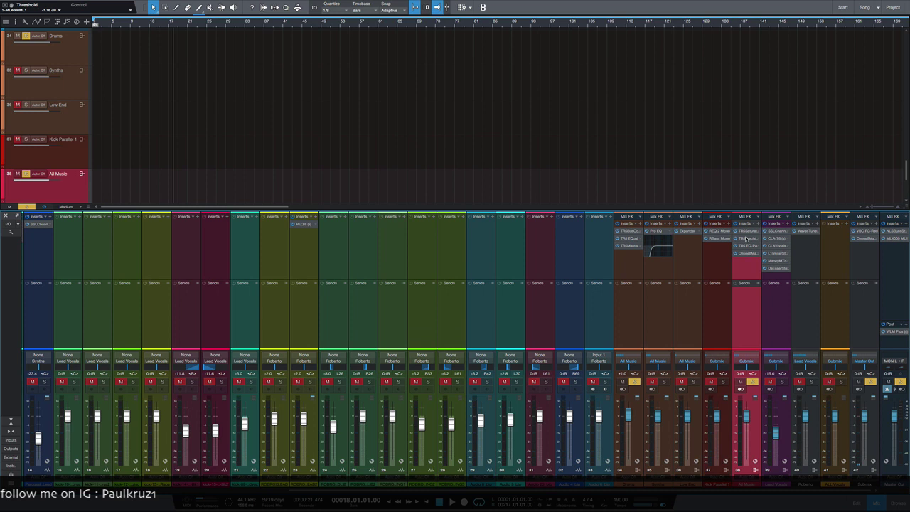
click(632, 316)
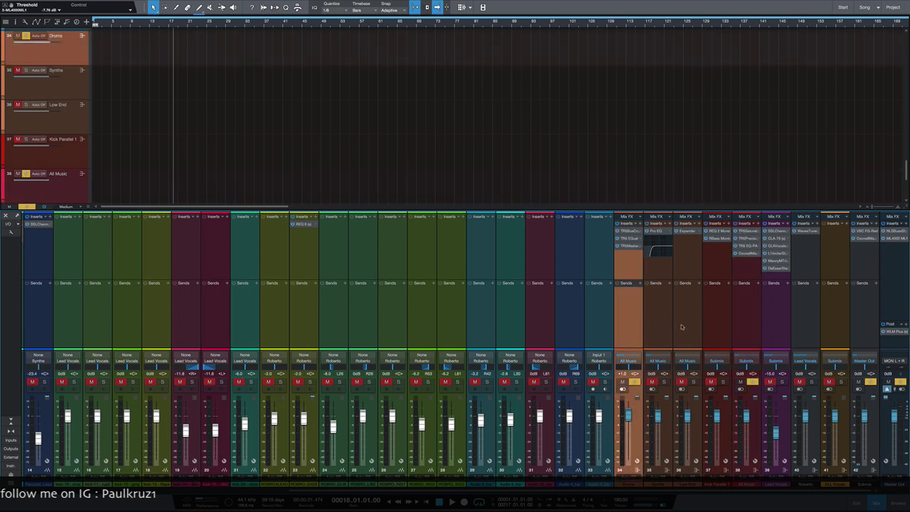
click(684, 327)
click(640, 324)
click(717, 325)
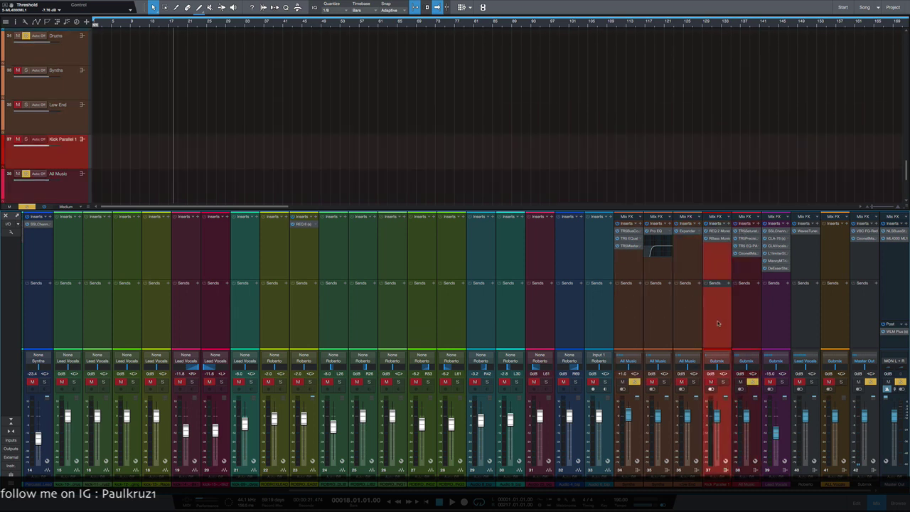
Inspect the All Music bus inserts: TR5 Saturator X, TR5 Precision Comp-Limiter, TR5 EQ-PA and Ozone 8 Maximizer, closing the plug-in window
click(737, 322)
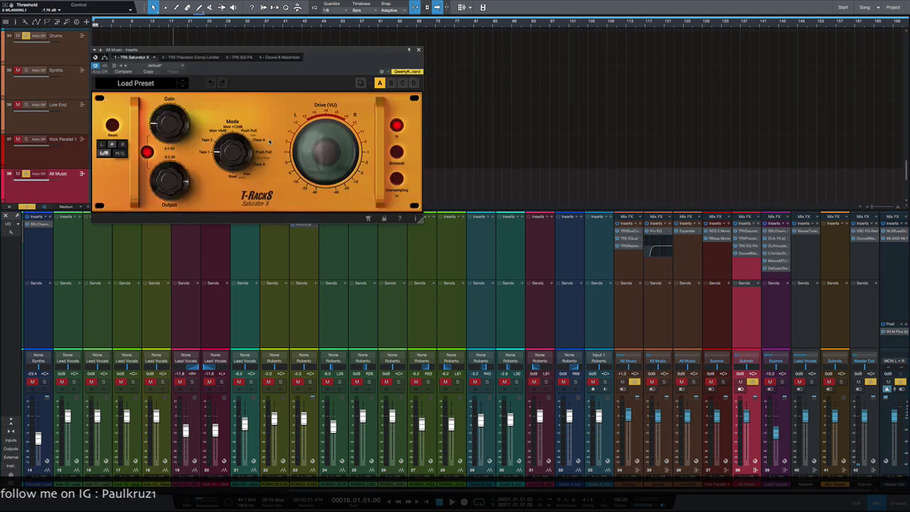
click(184, 57)
click(235, 57)
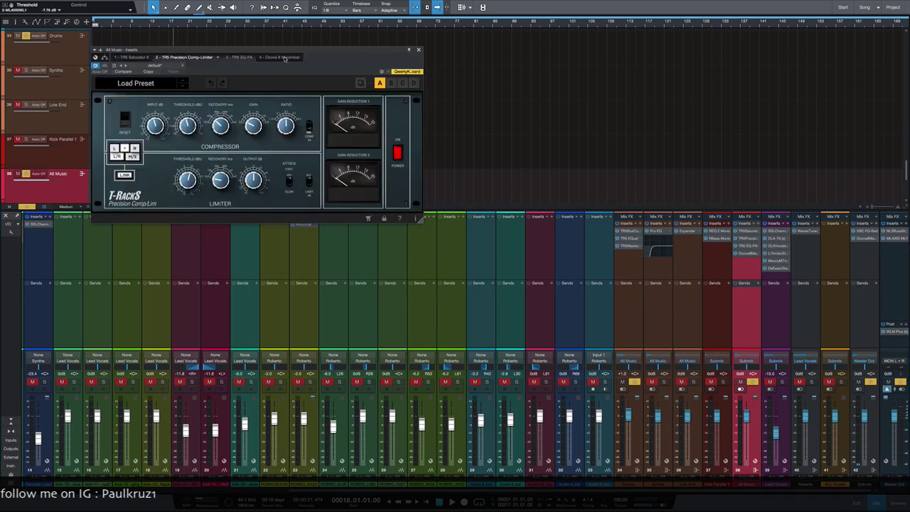
click(286, 57)
click(486, 51)
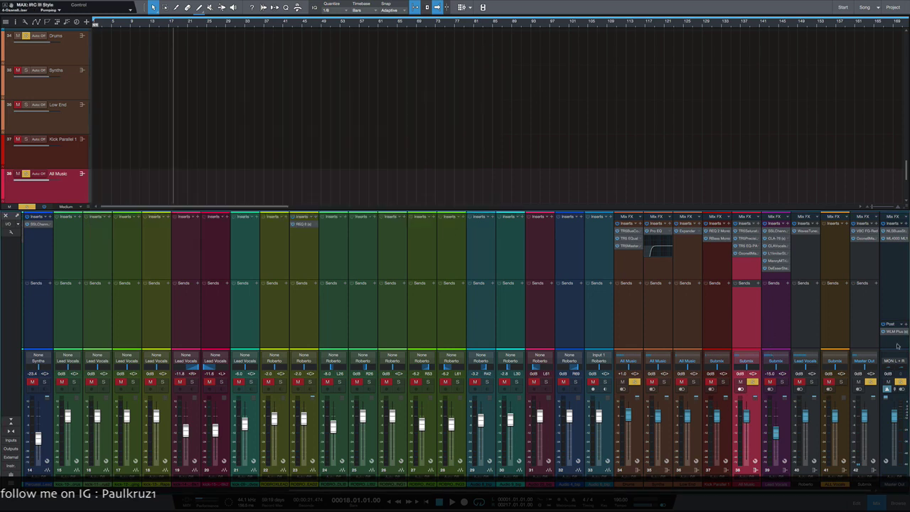
Inspect the Submix bus's VBC FG-Red insert with its preset list and its Ozone 8 Maximizer, closing the plug-in window
click(863, 302)
click(866, 231)
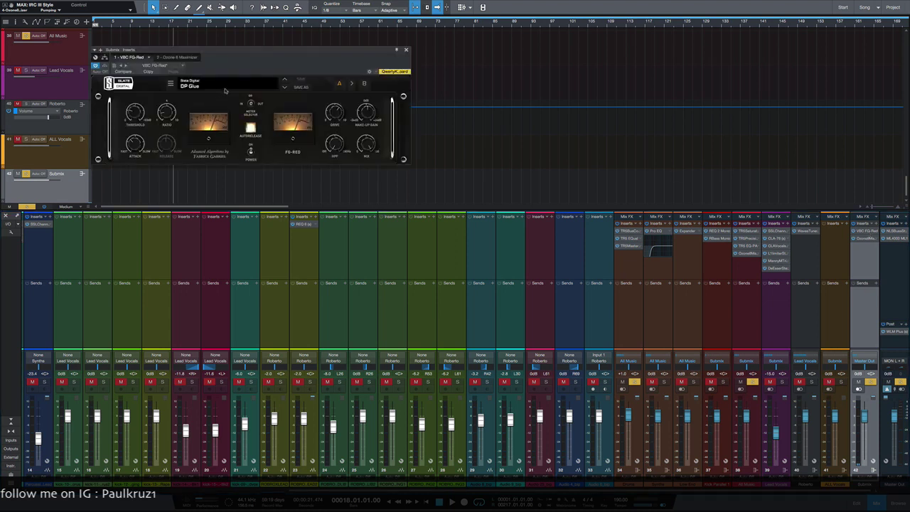
click(226, 90)
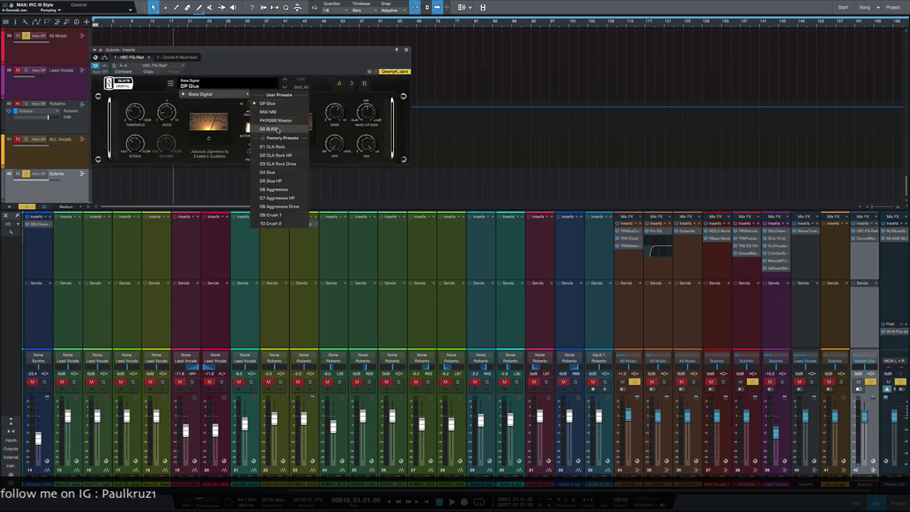
click(256, 74)
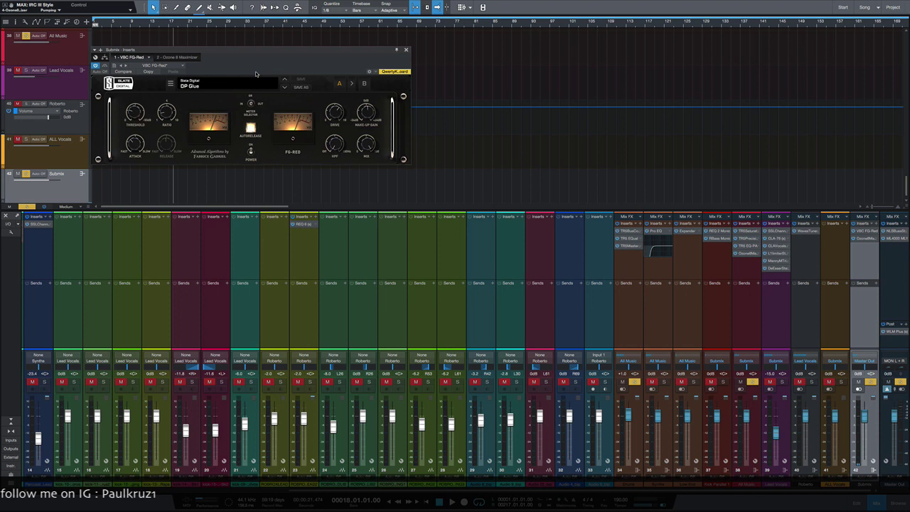
click(177, 57)
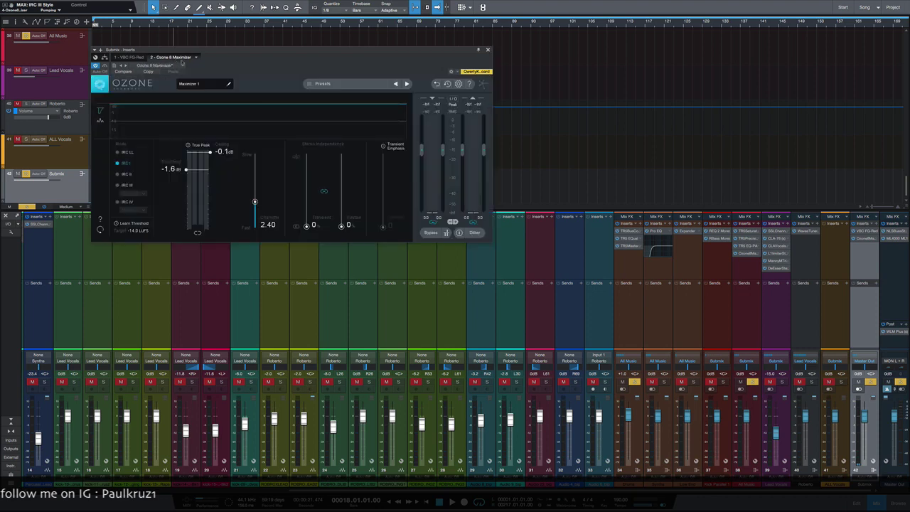
click(487, 50)
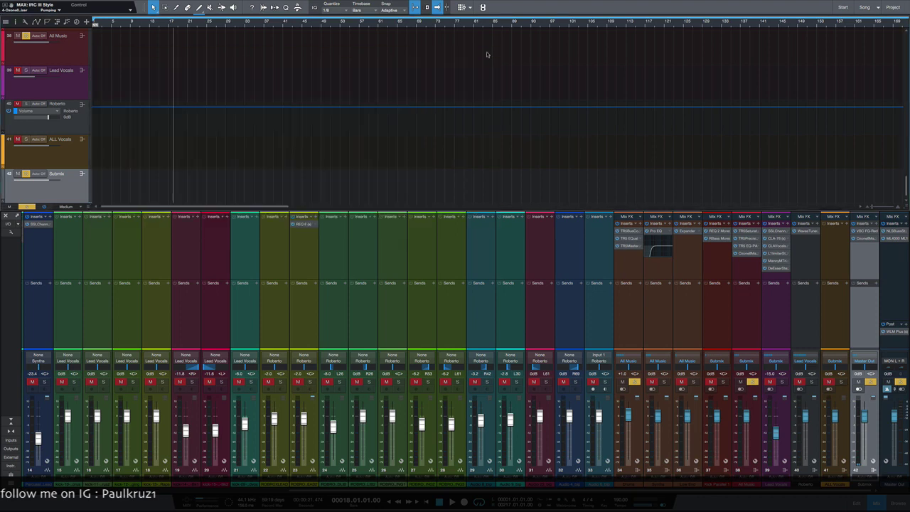
Inspect the NLS Buss Stereo and ML4000 ML1 inserts on the Master Out and close the plug-in window
click(894, 238)
click(894, 232)
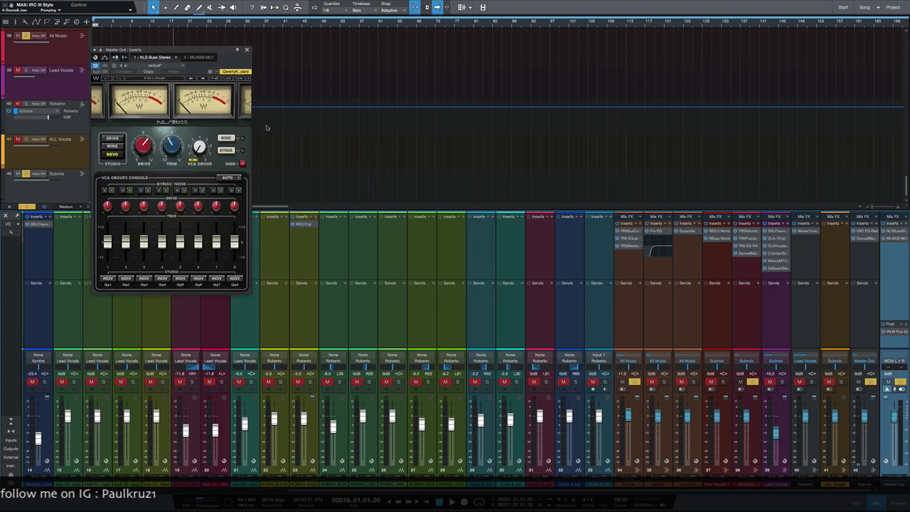
click(898, 242)
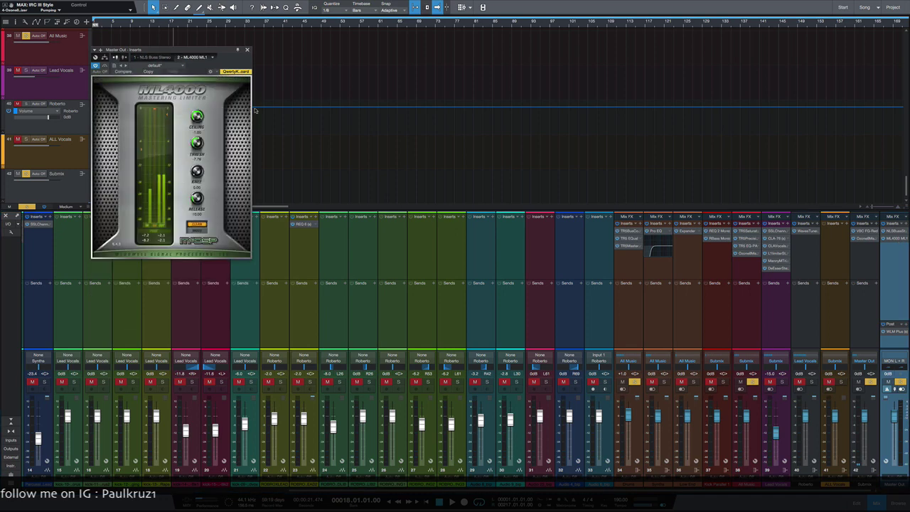
click(249, 54)
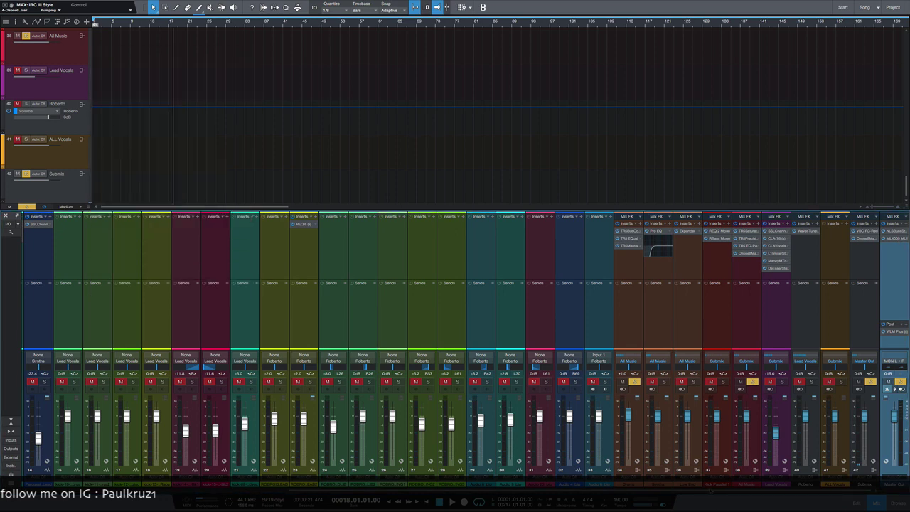
Go through the kick, snare and hat channels and audition the soloed drums from bar 23
scroll(330, 475, left, 10)
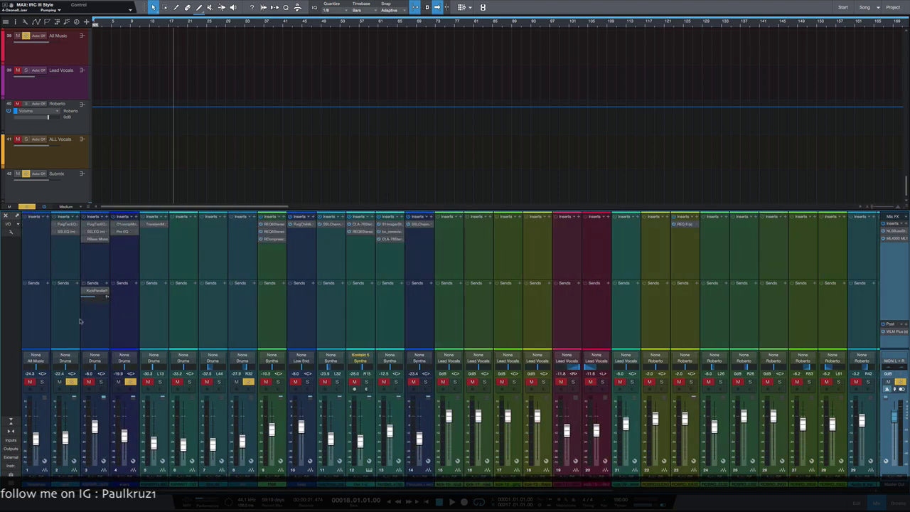
click(118, 329)
click(64, 330)
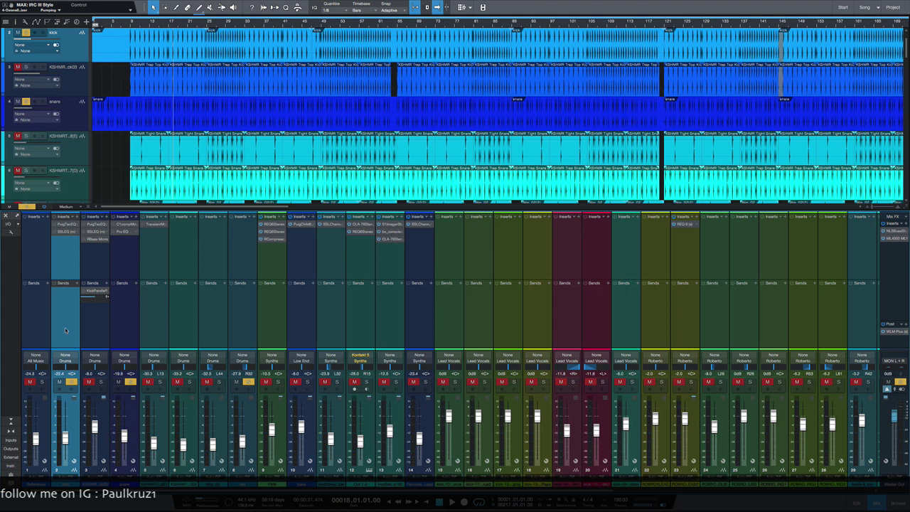
click(124, 333)
click(242, 324)
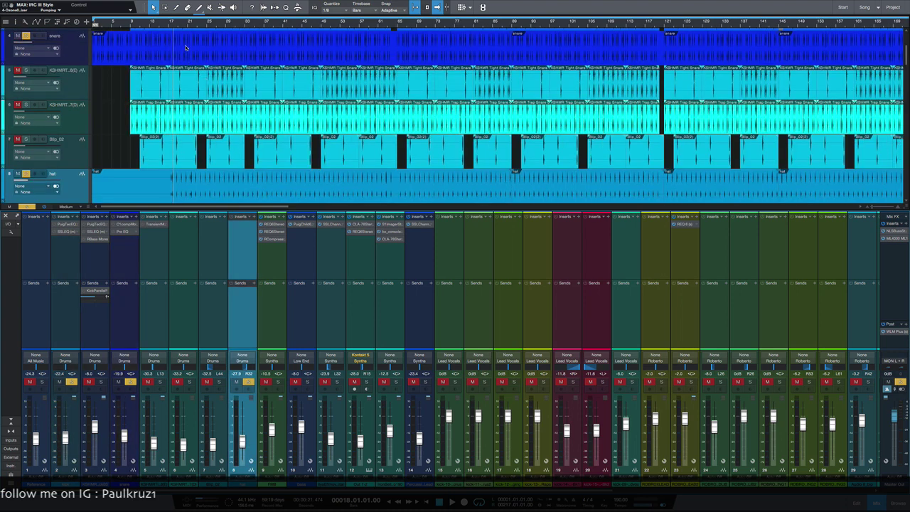
click(199, 26)
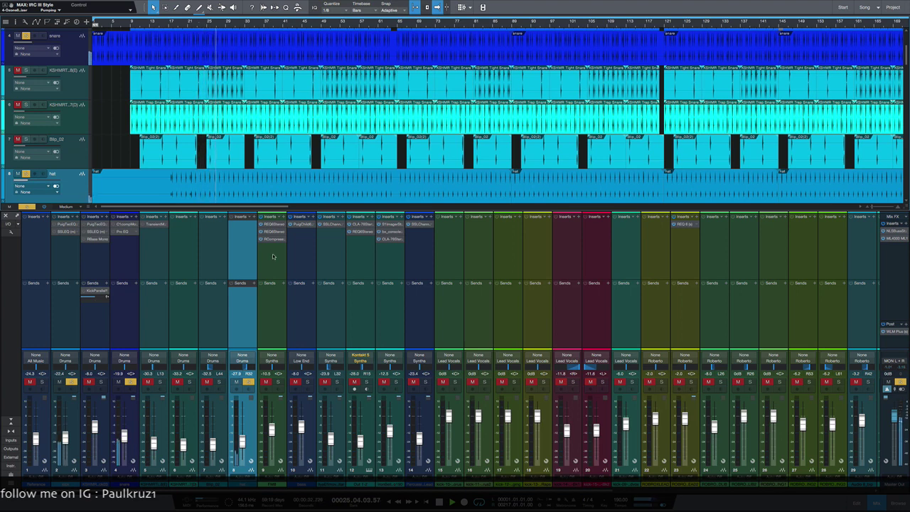
key(space)
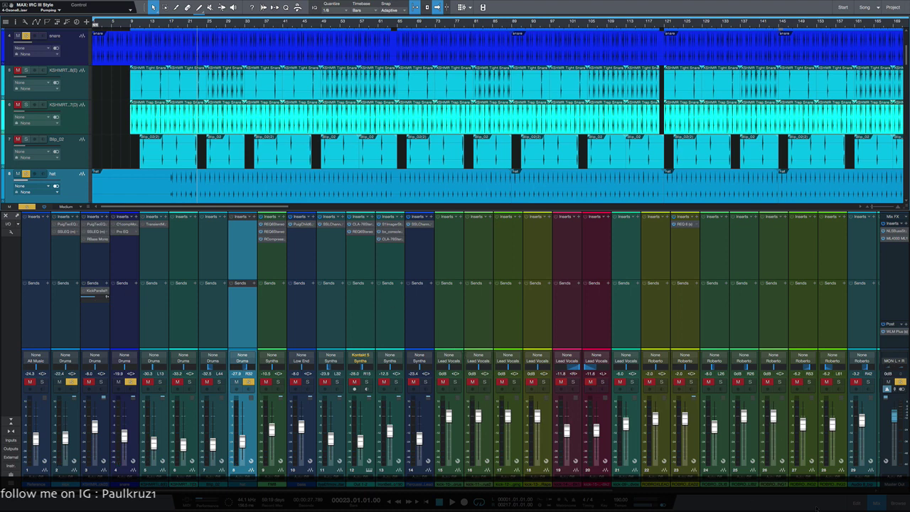
Select the kick channel and unsolo the hat and snare so that only the kick stays soloed
click(64, 250)
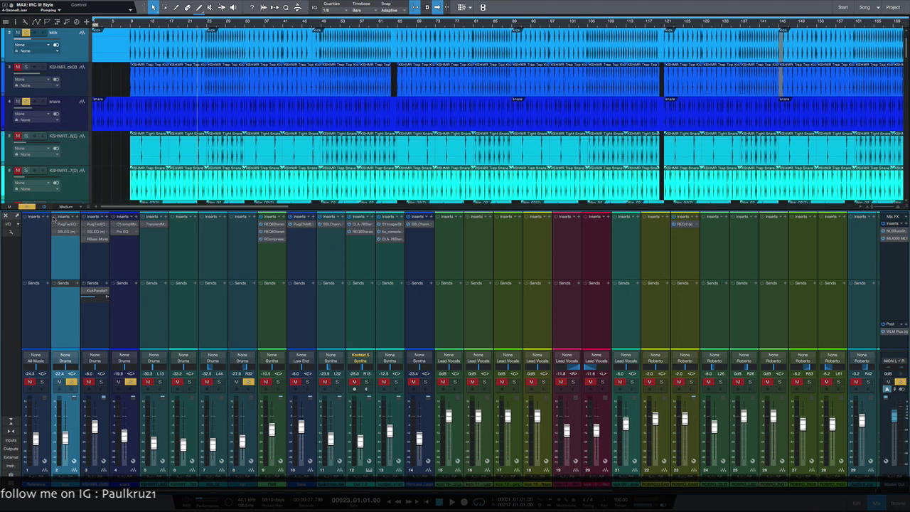
click(248, 382)
click(130, 382)
Inspect the kick's PuigTec EQP1A Mono insert, checking its high-frequency and gain controls
click(64, 224)
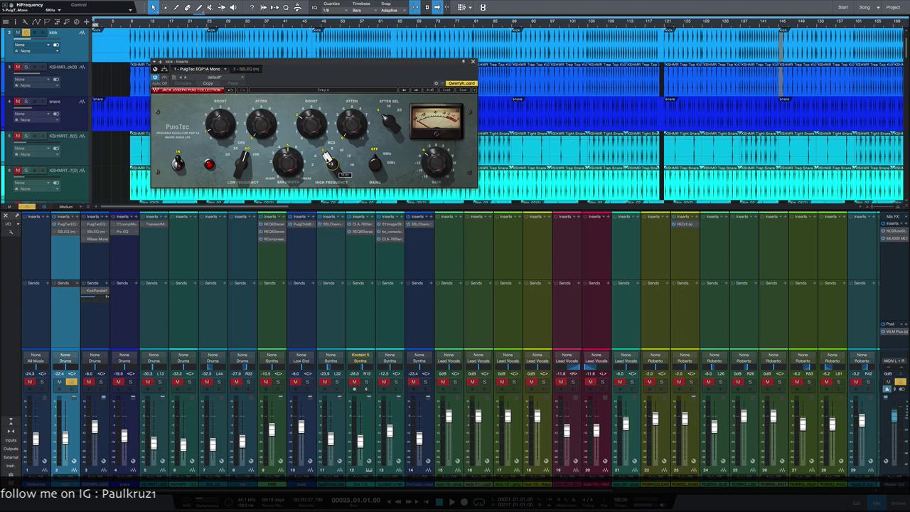
drag(328, 161, 330, 158)
mouse_move(435, 160)
Open the kick's SSLEQ (m) insert, audition the soloed kick with it and close the plug-in window
double_click(66, 231)
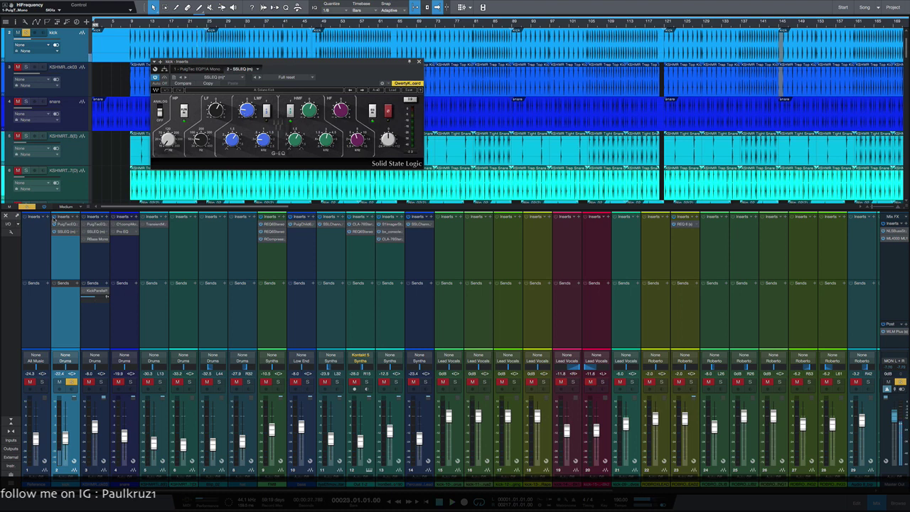
key(space)
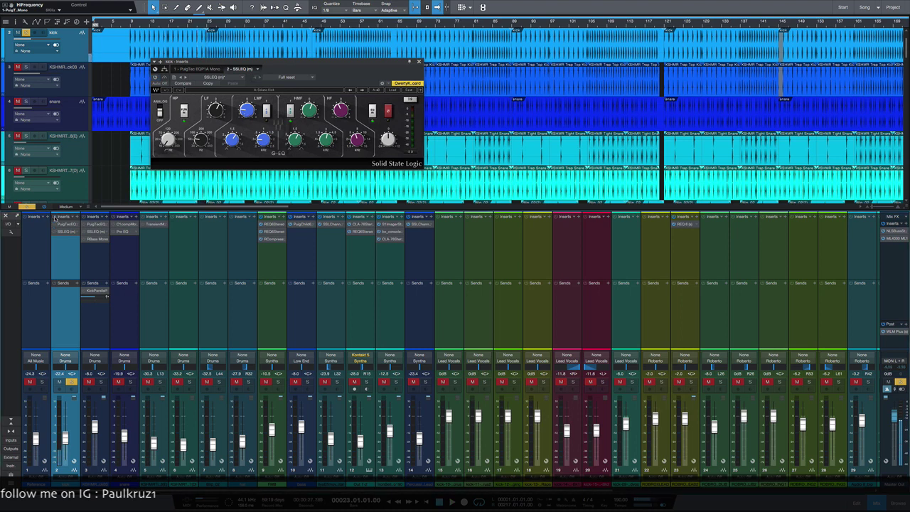
key(space)
key(space)
click(419, 63)
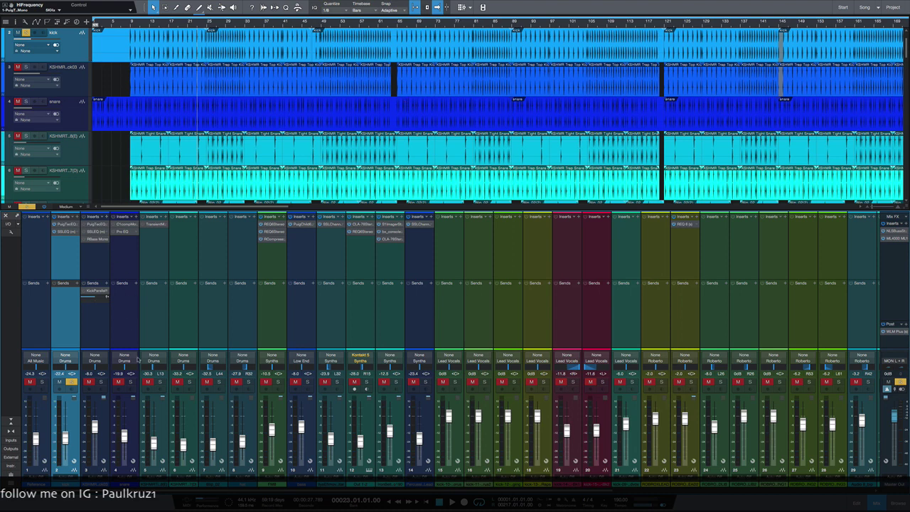
Solo the KSHMR Trap Top Kick 03 track together with the kick and play both from bar 25
click(91, 339)
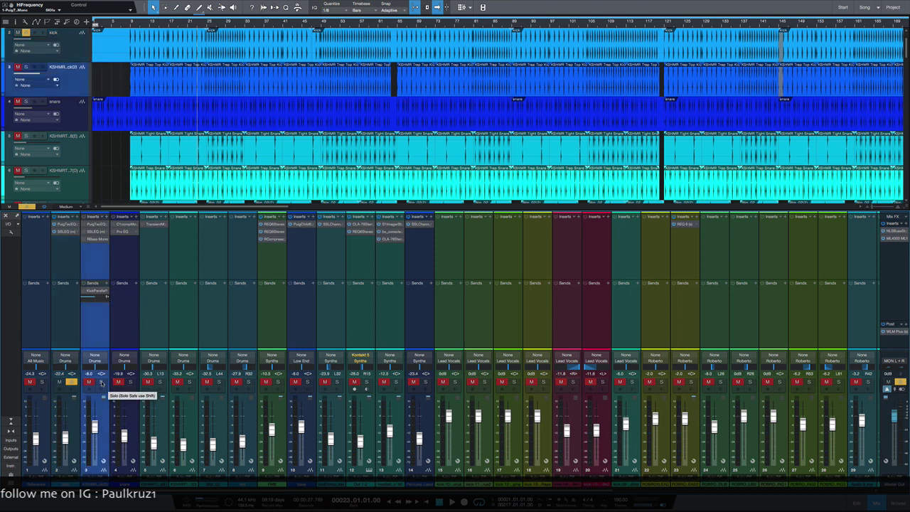
click(102, 384)
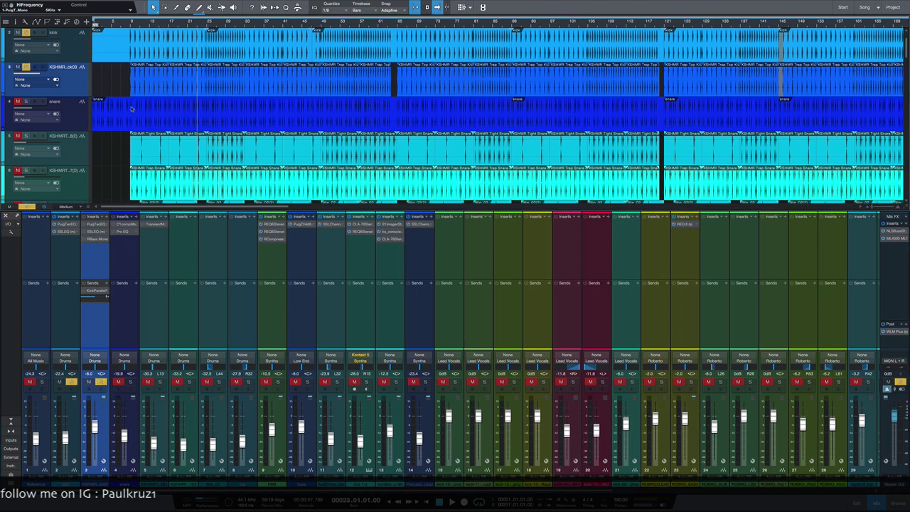
click(206, 23)
key(space)
key(e)
key(e)
key(e)
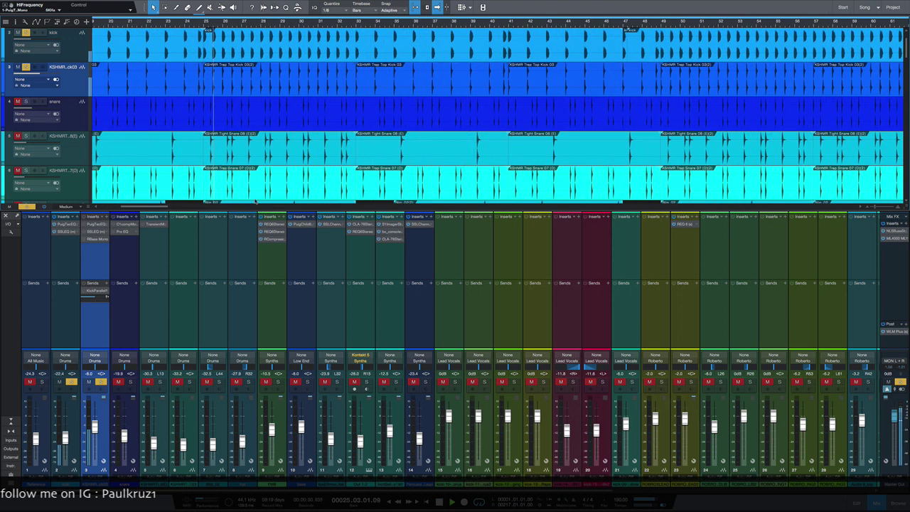
key(space)
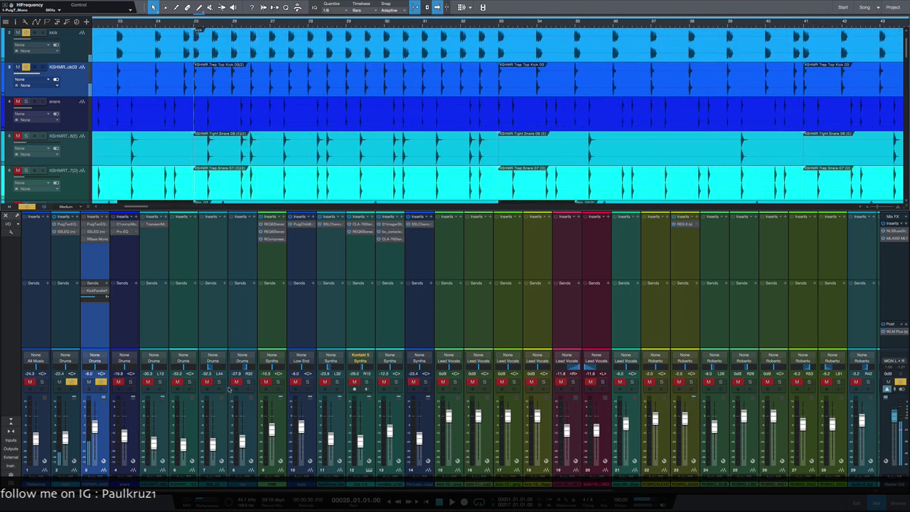
Inspect the PuigTec EQP1A Mono settings on the KSHMR Trap Top Kick 03 track and close the plug-in window
click(89, 226)
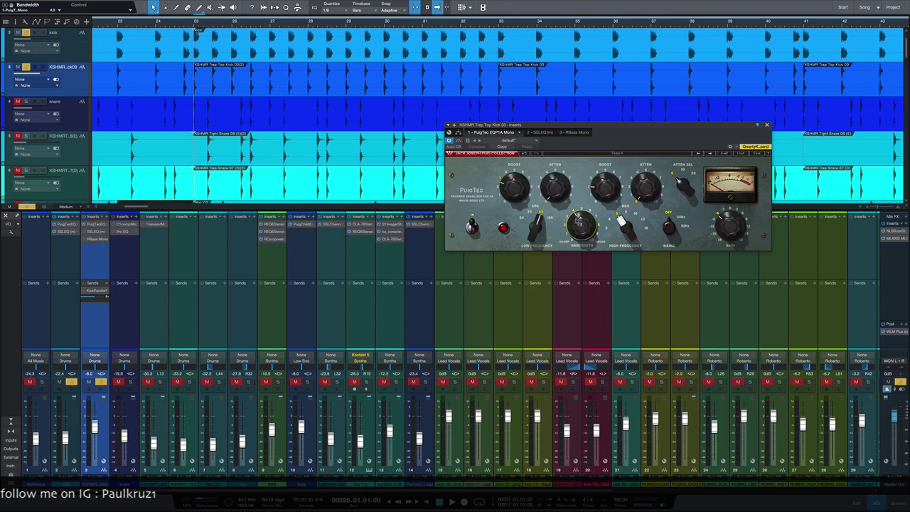
mouse_move(580, 223)
mouse_move(604, 191)
click(766, 126)
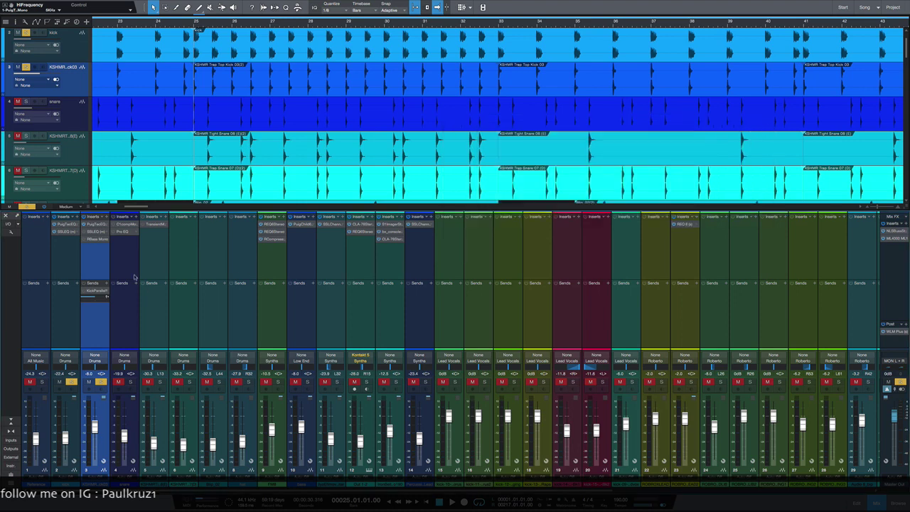
Play the two soloed kicks repeatedly from bar 25 to compare the top kick's sound with and without its inserts
key(space)
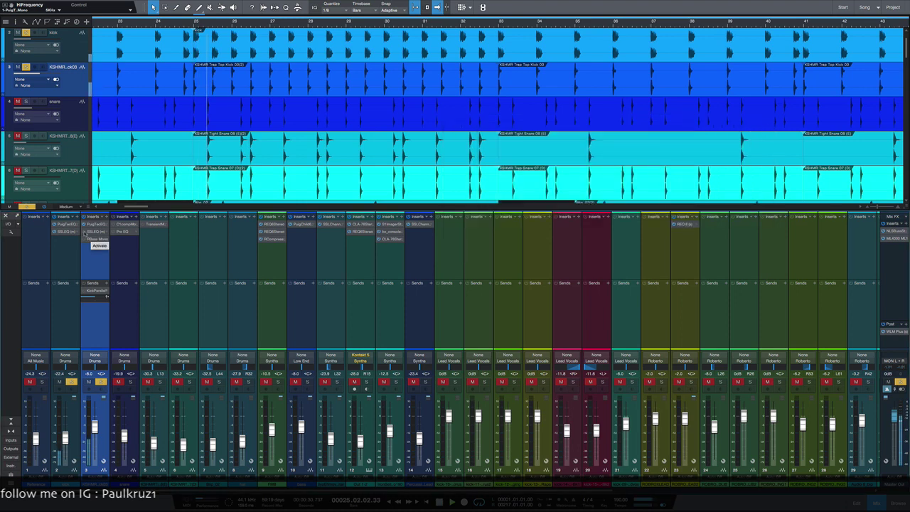
key(space)
key(space)
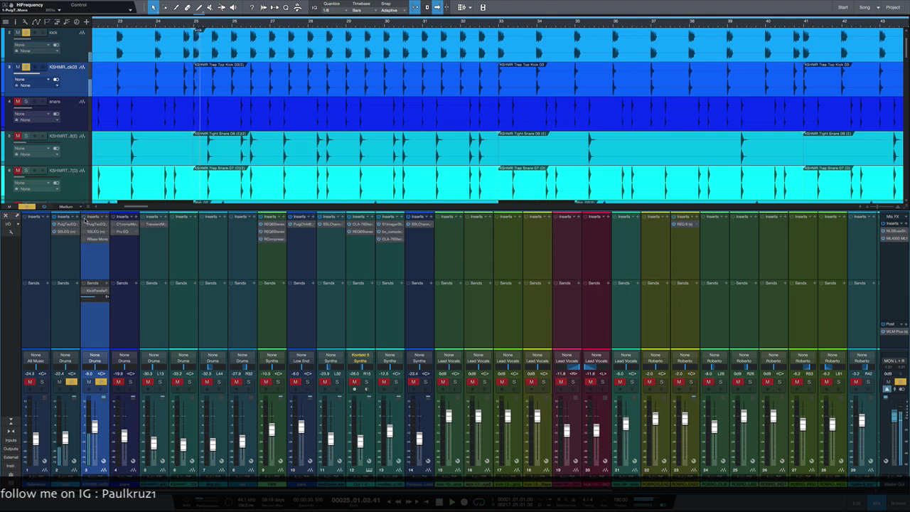
key(space)
key(space)
key(space)
Open the SSLEQ (m) insert on the KSHMR Trap Top Kick 03 track and audition the kicks through it
click(96, 235)
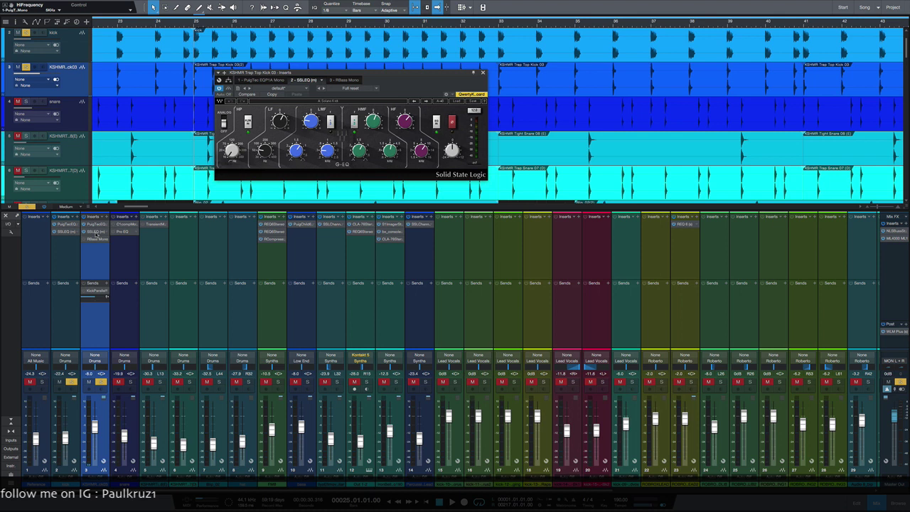
key(space)
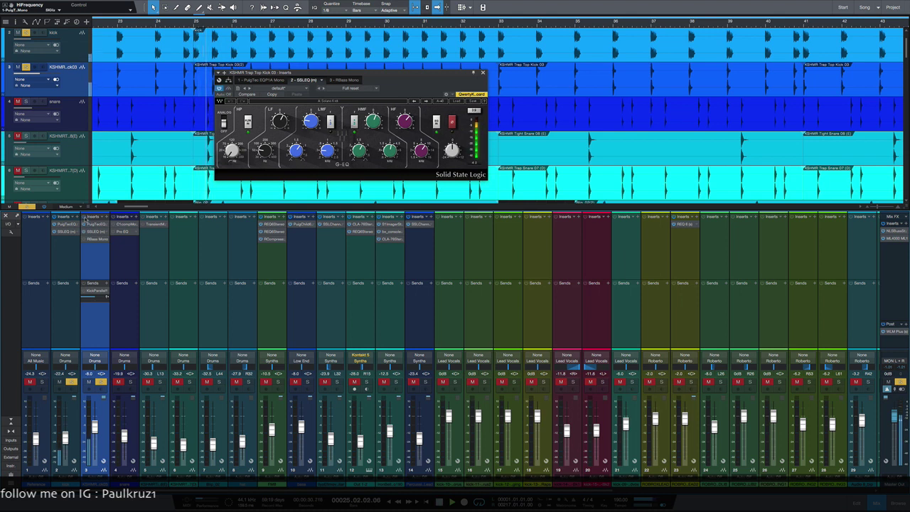
key(space)
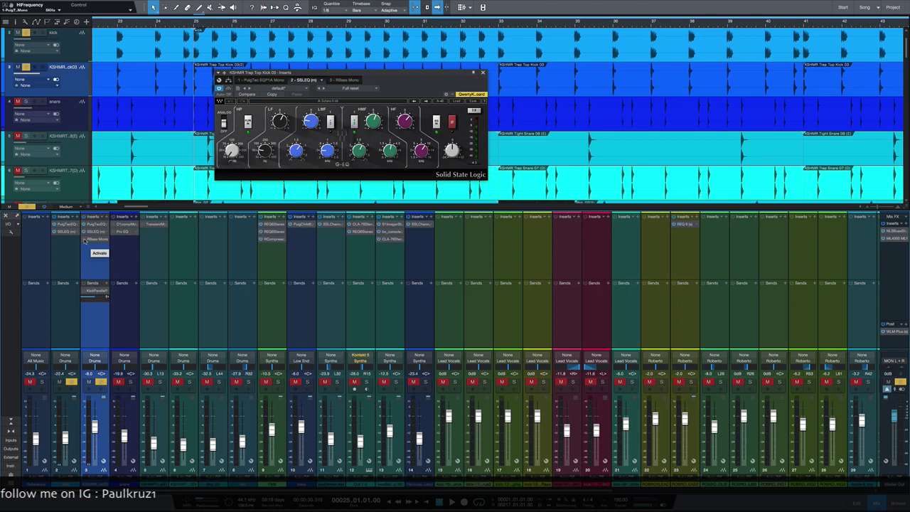
Activate the top kick's RBass Mono insert, close its plug-in window and play the kicks from bar 25
click(85, 241)
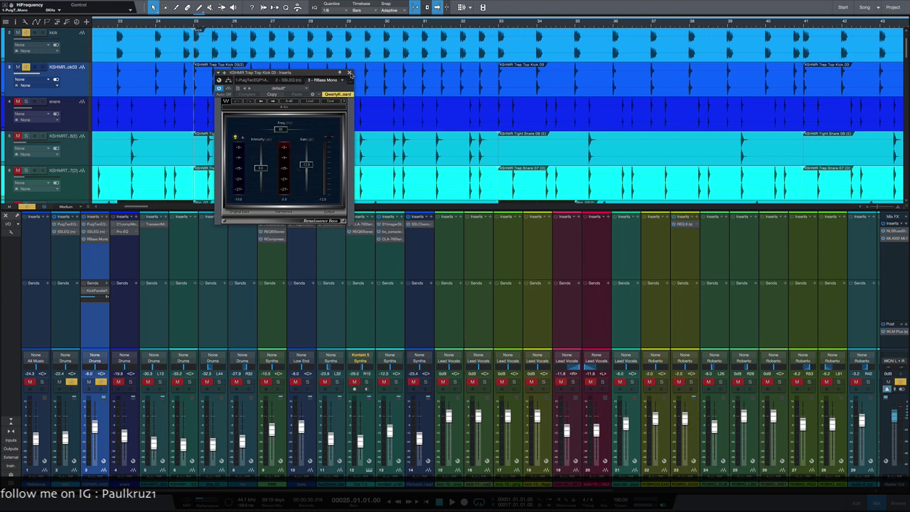
click(349, 73)
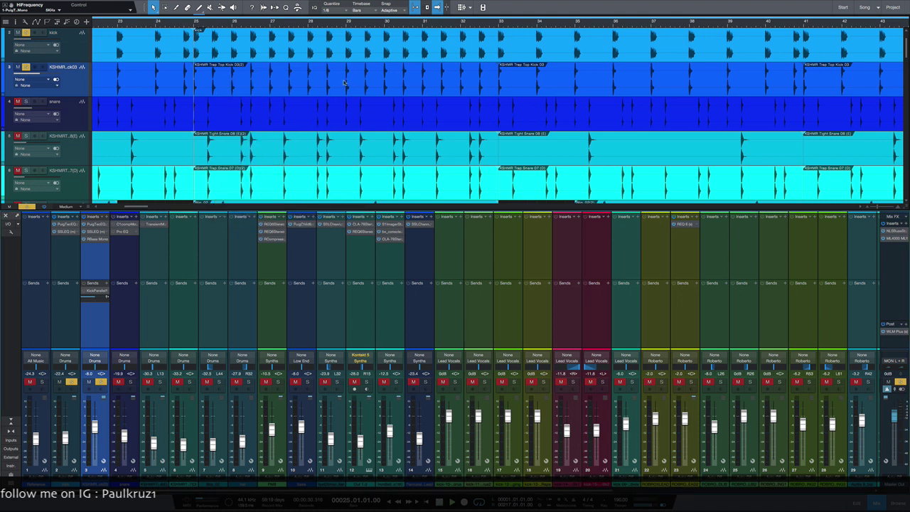
key(space)
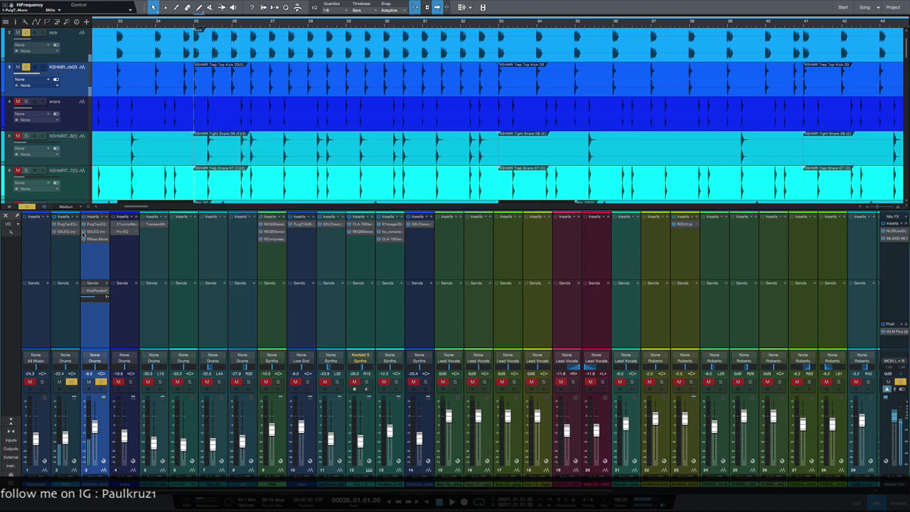
Play the two soloed kicks from bar 25 and open the Kick Parallel 1 bus inserts through the top kick's send
key(space)
key(space)
key(space)
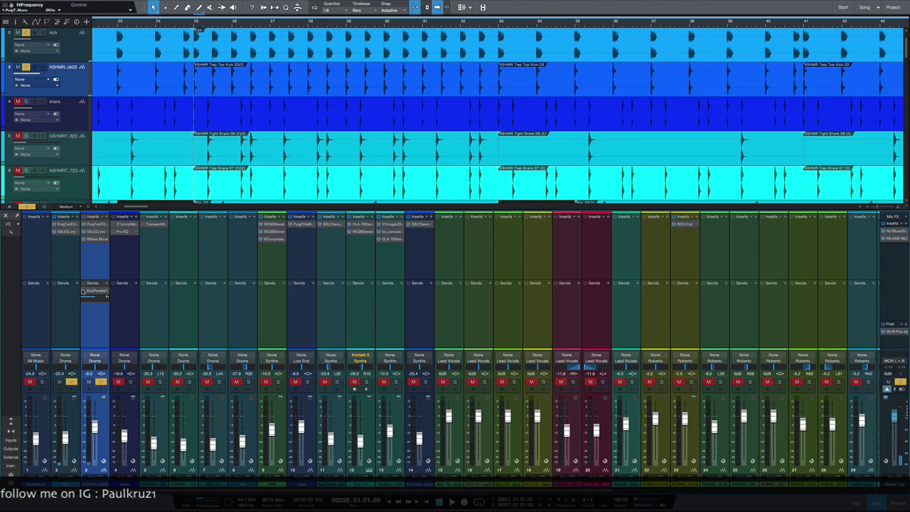
click(94, 292)
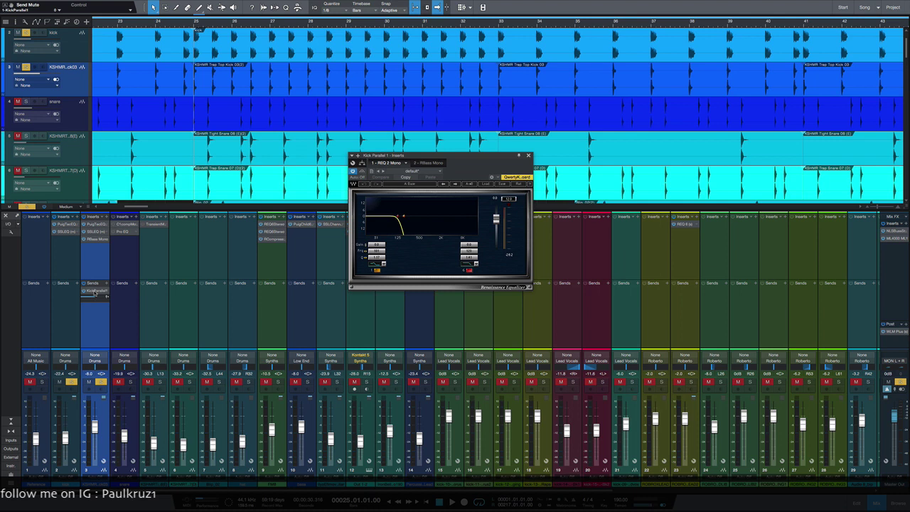
Unsolo the top kick for a playback from bar 25, then solo it again and replay both kicks to compare
click(101, 382)
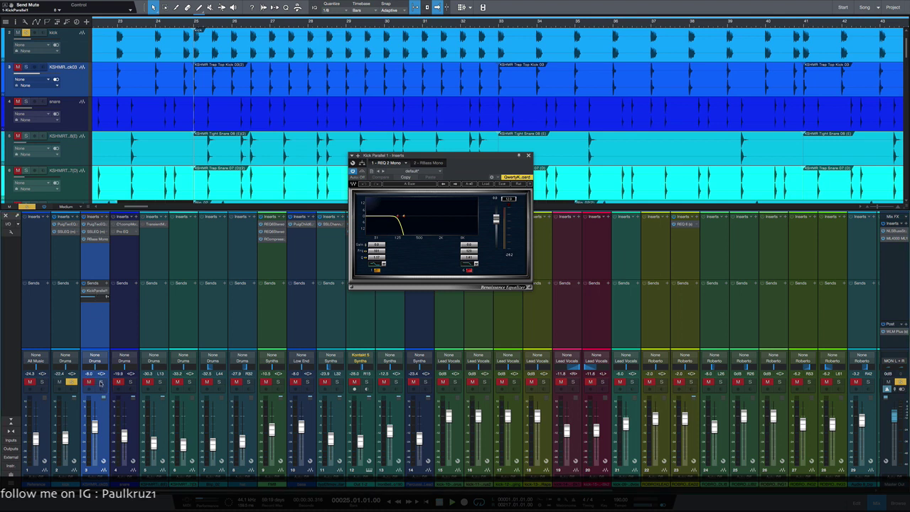
key(space)
key(space)
click(100, 382)
key(space)
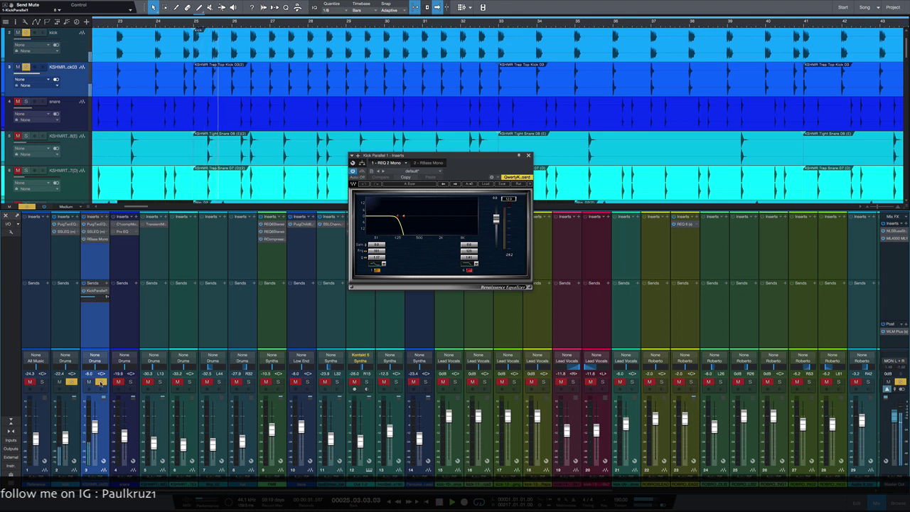
key(space)
Inspect the REQ 2 Mono band and the RBass Mono frequency on the Kick Parallel 1 bus while playing the kicks
click(403, 216)
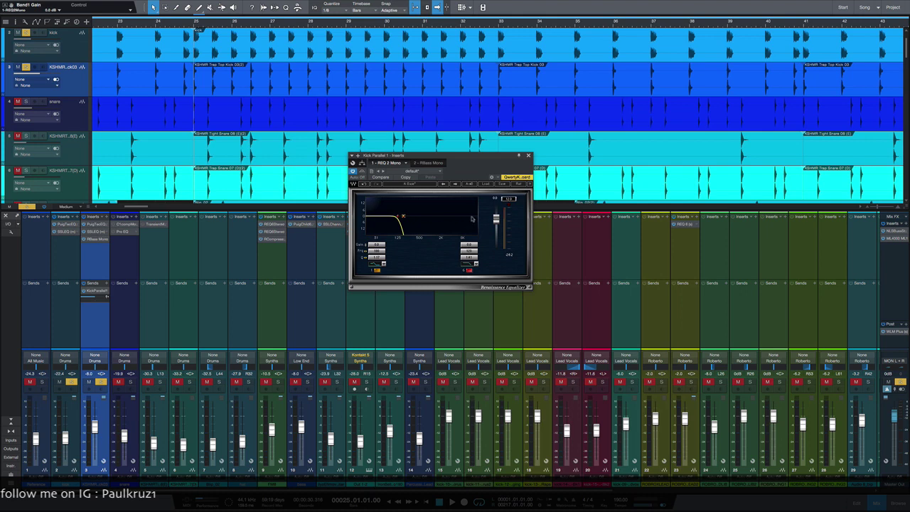
scroll(799, 420, right, 5)
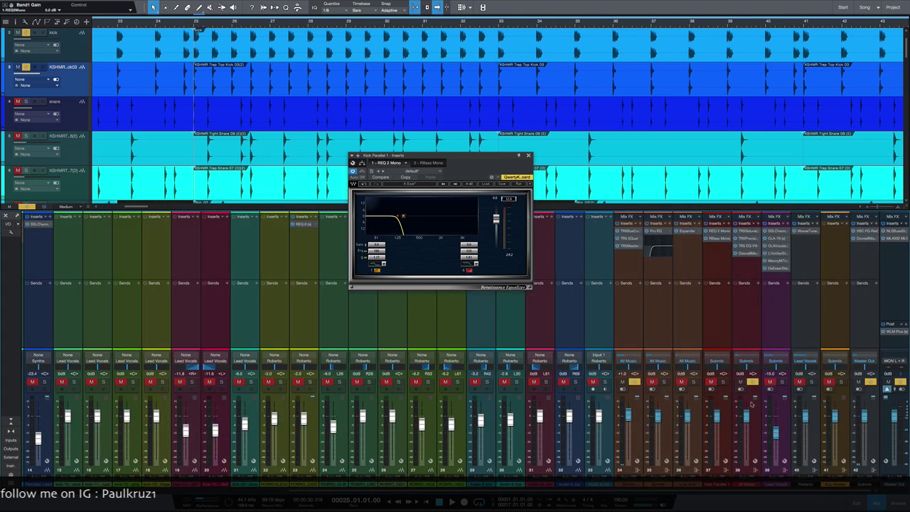
key(space)
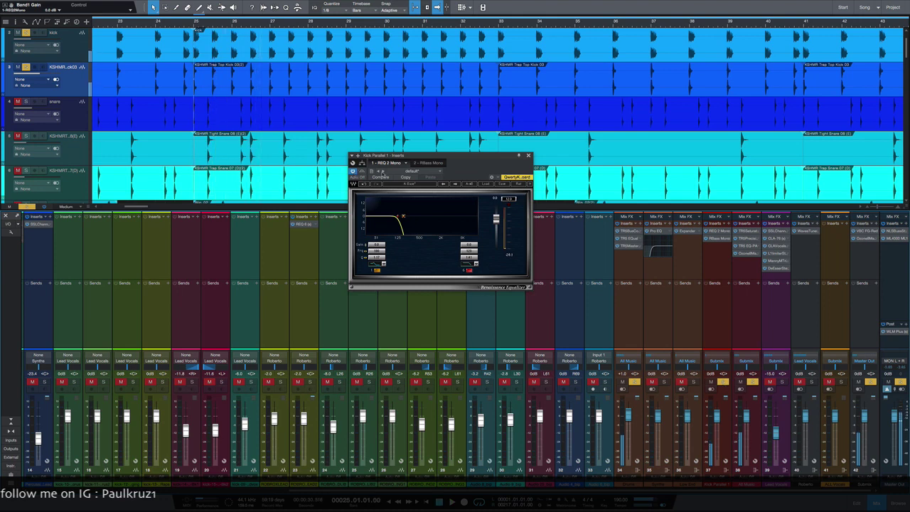
click(421, 163)
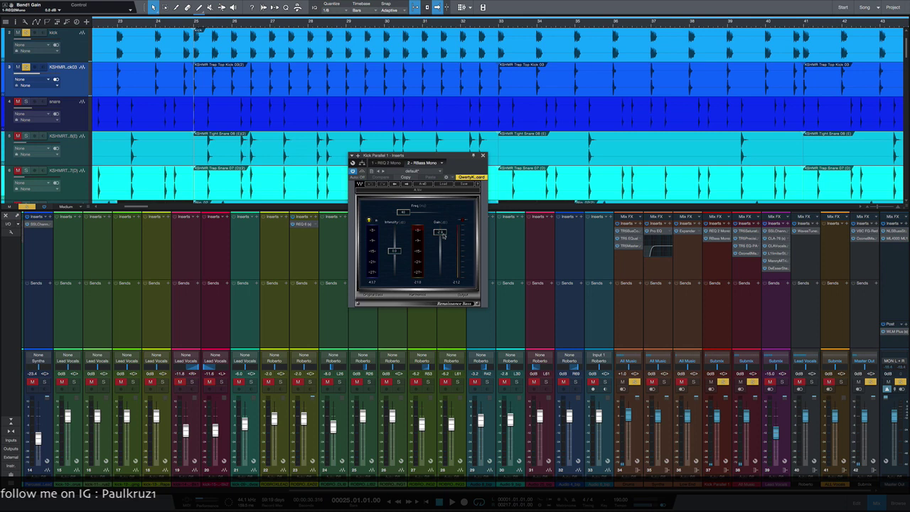
click(402, 212)
Toggle the top kick's parallel send to compare the kicks with it during playback, and close the RBass Mono window
scroll(83, 297, left, 5)
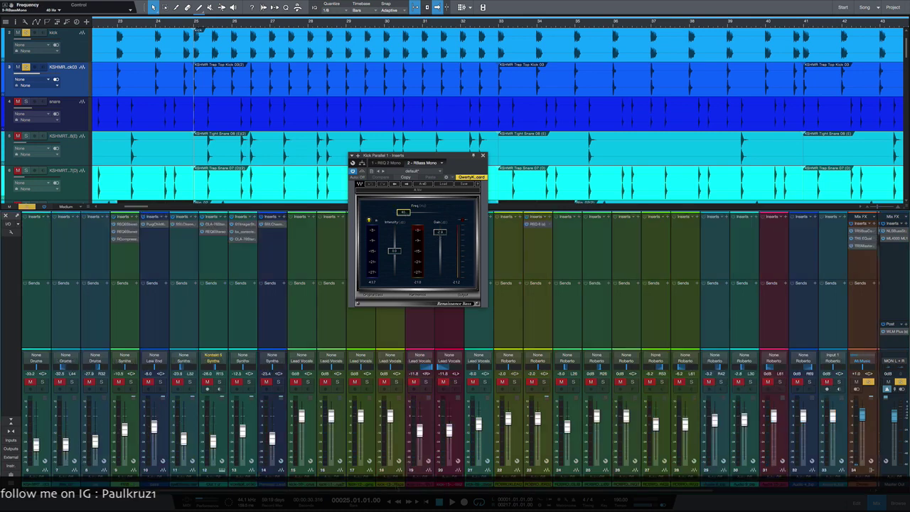
click(83, 295)
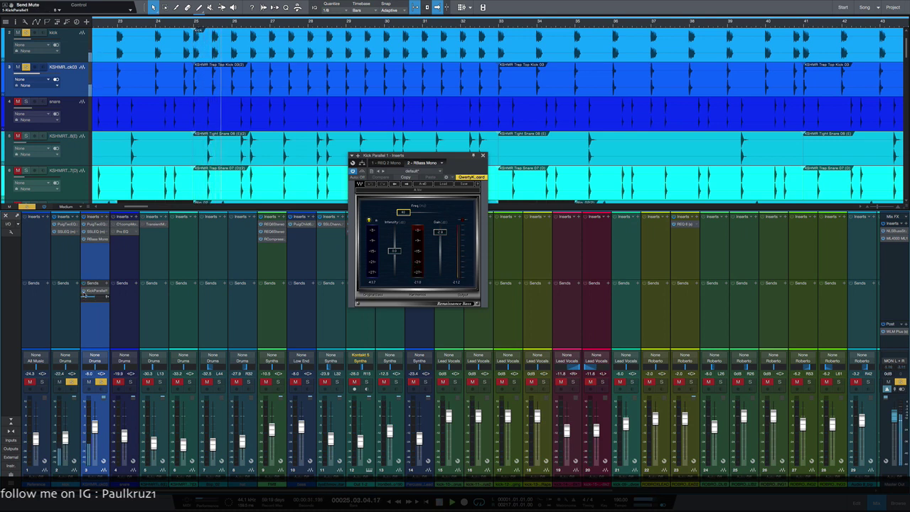
click(483, 155)
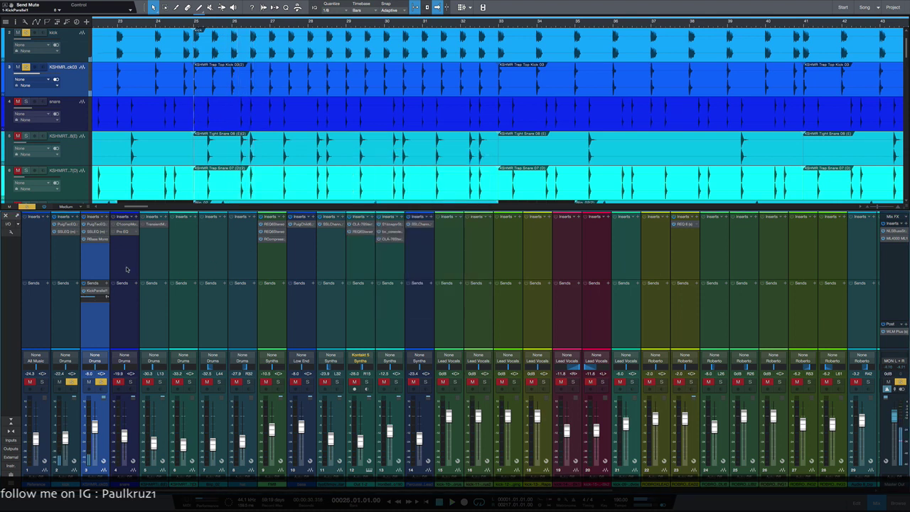
Solo the bass track along with the two kicks and play them together from bar 25
shift+click(72, 260)
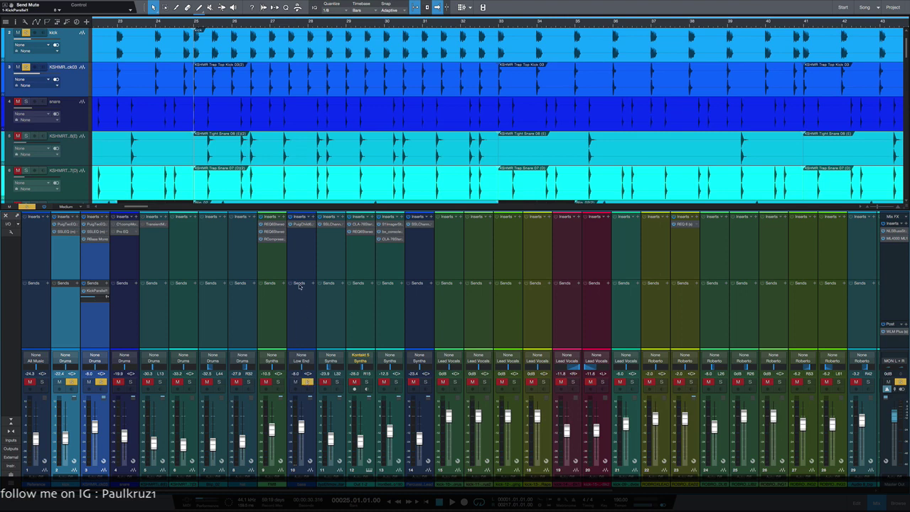
click(306, 254)
key(space)
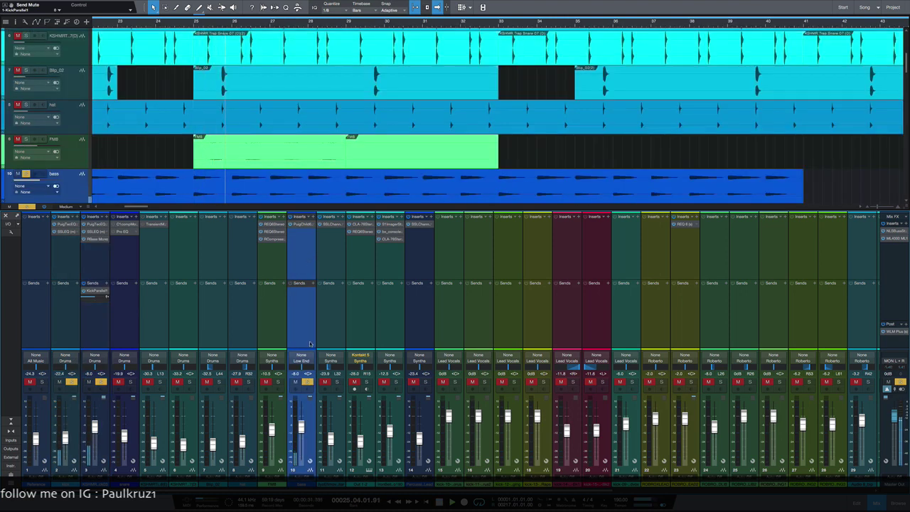
key(space)
Play the kicks and bass from bar 25 with both kick tracks' inserts bypassed and reactivated to compare the sound
click(102, 257)
click(71, 248)
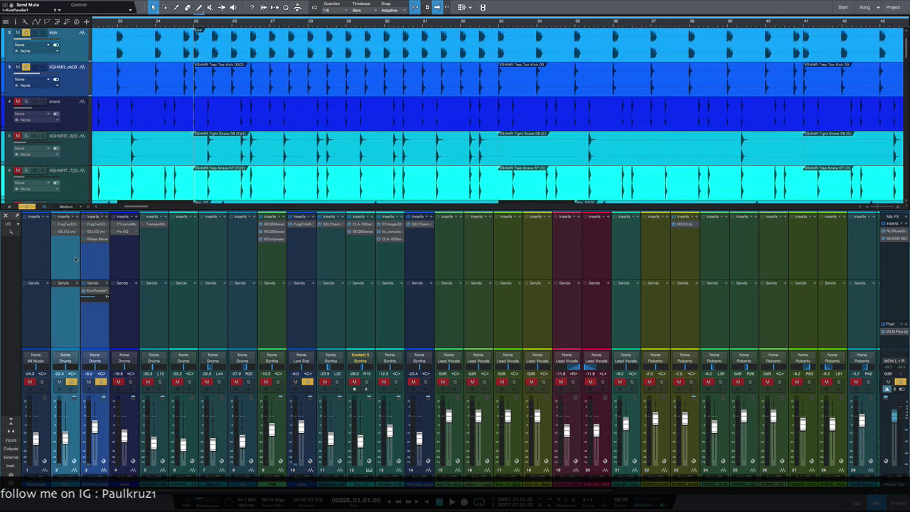
key(space)
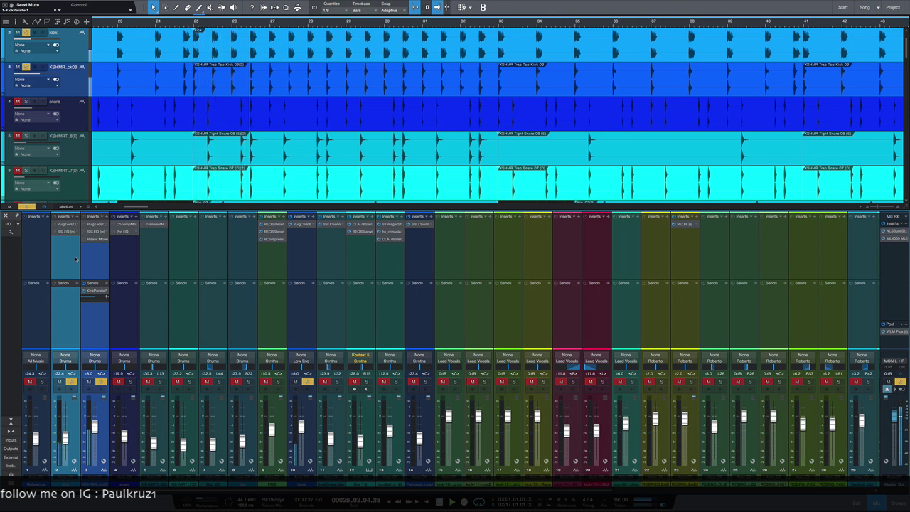
key(space)
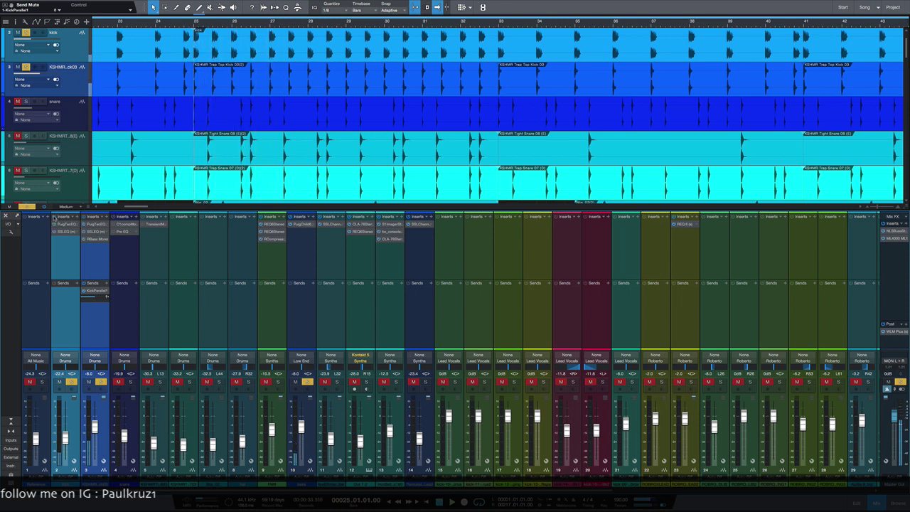
key(space)
key(space)
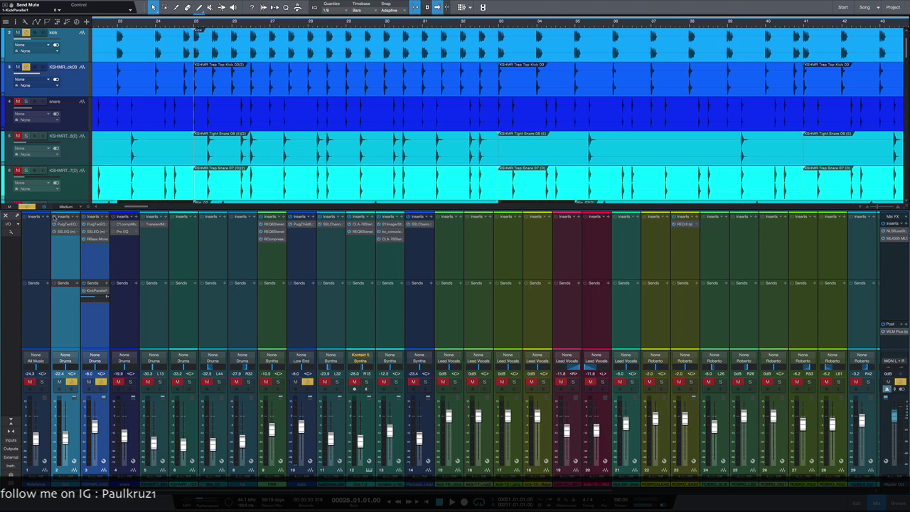
Open the bass track's PuigChild 660 insert, review its settings during playback and close the plug-in window
click(298, 235)
click(300, 225)
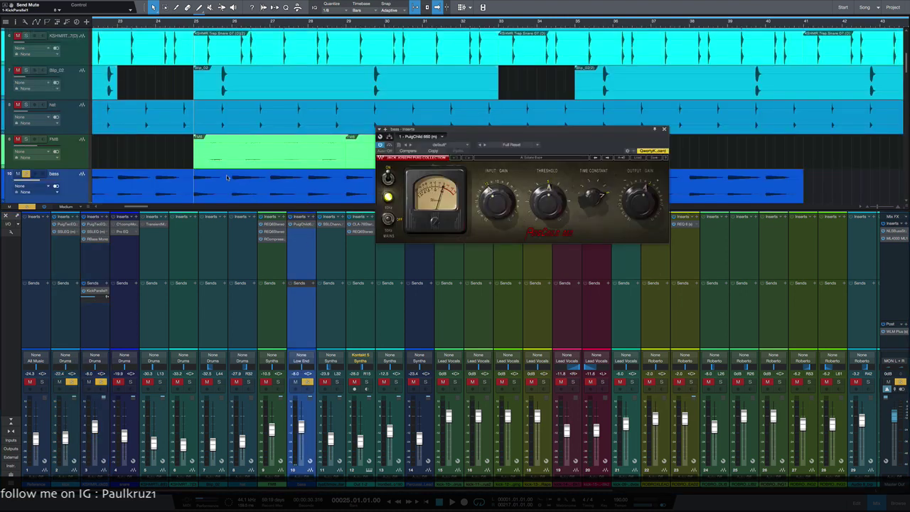
scroll(228, 177, down, 1)
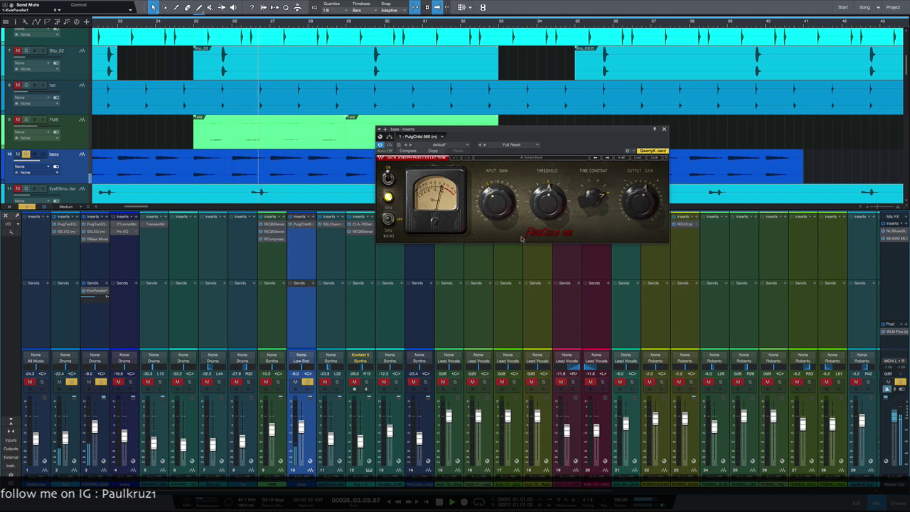
click(664, 130)
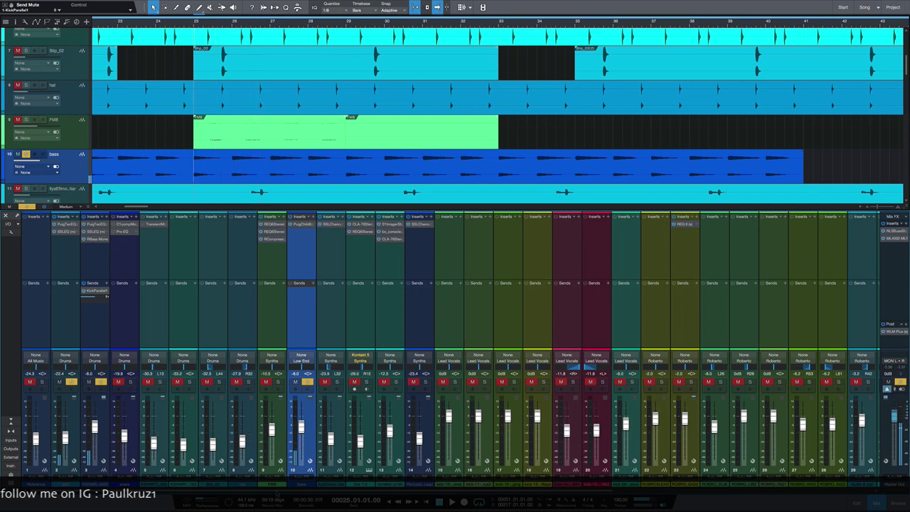
Open the Low End bus's Expander, compare playback with it bypassed and active, and close the plug-in window
scroll(451, 341, right, 5)
click(673, 290)
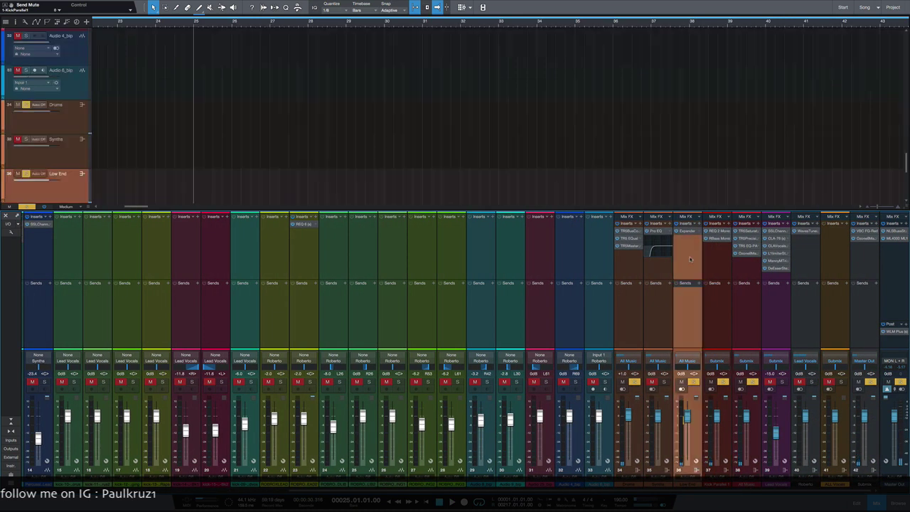
double_click(684, 232)
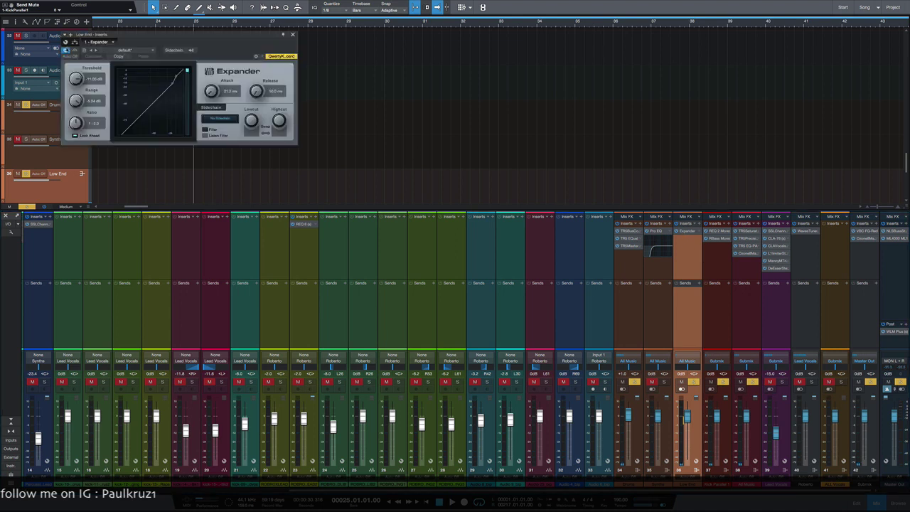
click(66, 50)
key(space)
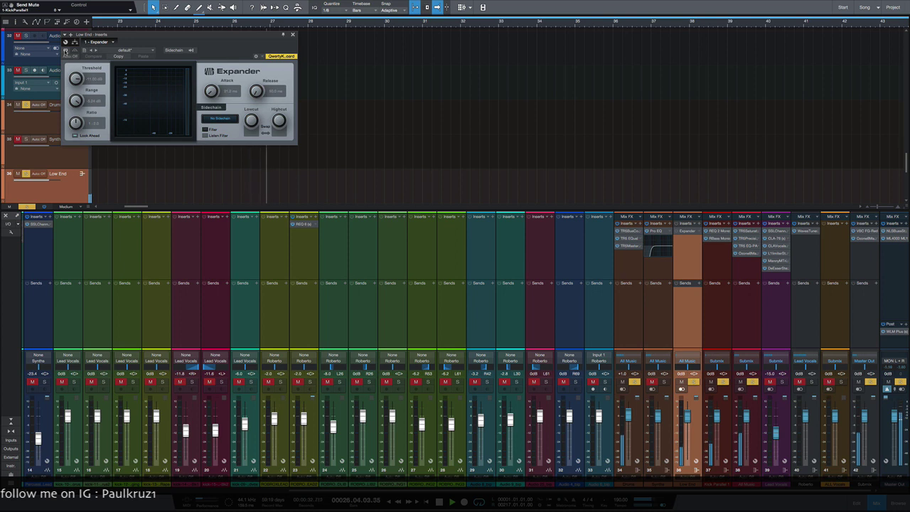
key(space)
click(65, 51)
key(space)
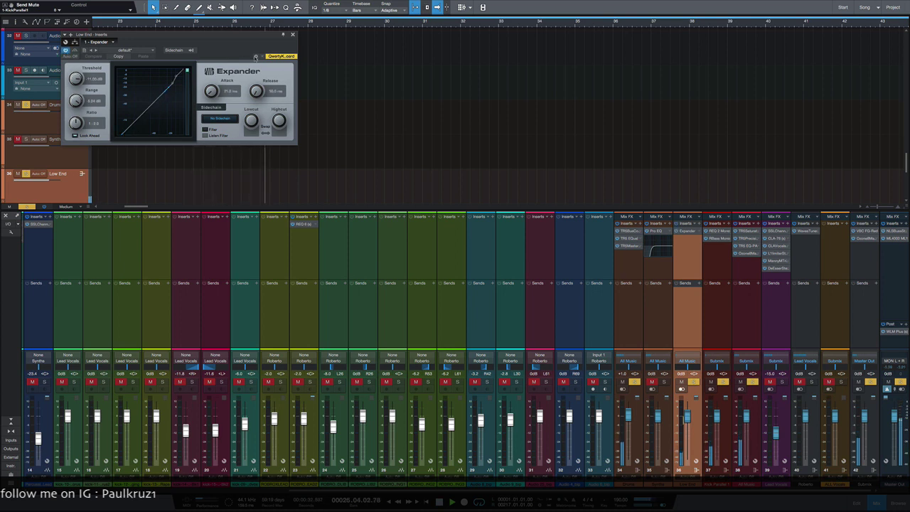
key(space)
click(292, 34)
Solo the snare track and open its C1 comp Mono insert
scroll(455, 349, left, 5)
scroll(455, 348, left, 3)
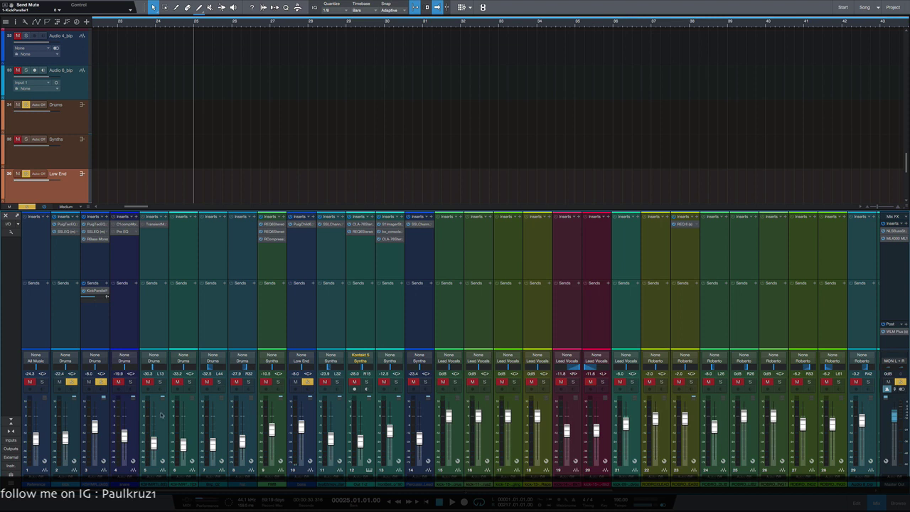
click(130, 382)
click(129, 240)
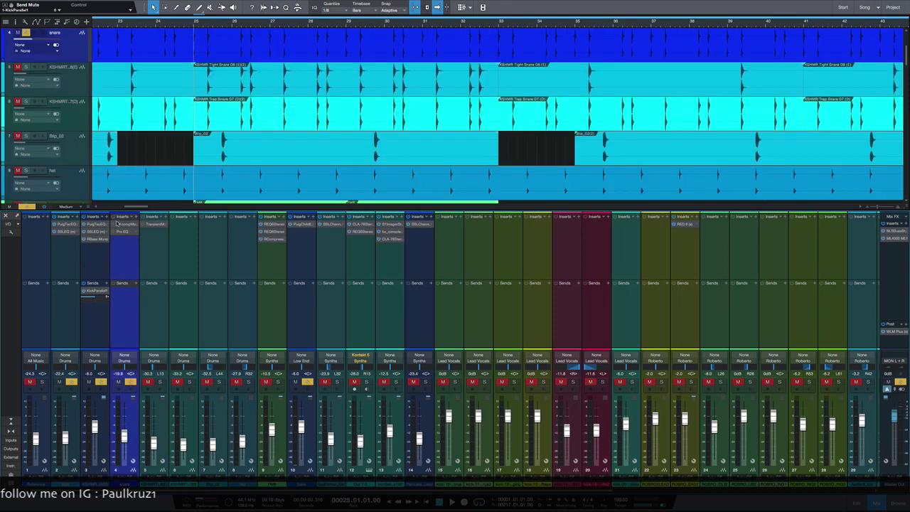
click(124, 225)
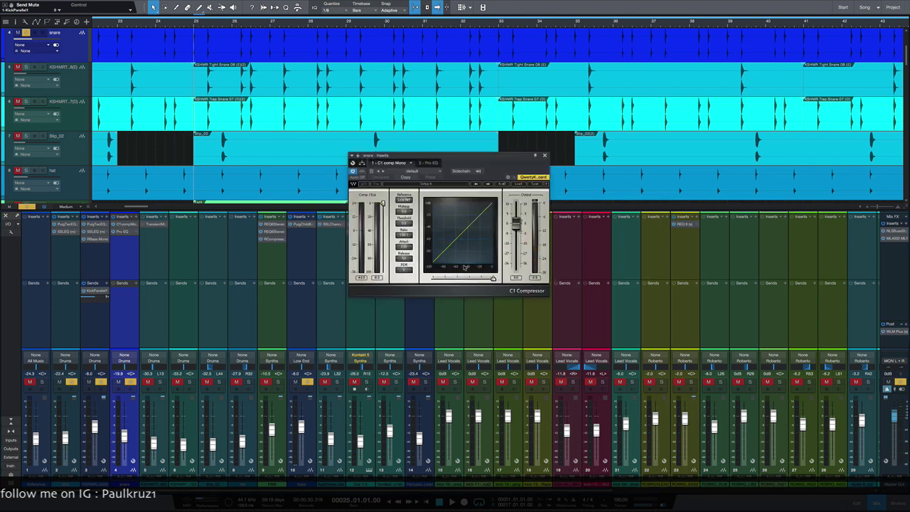
Show the snare's Pro EQ insert and play the snare with the kicks and bass from bar 25
click(427, 163)
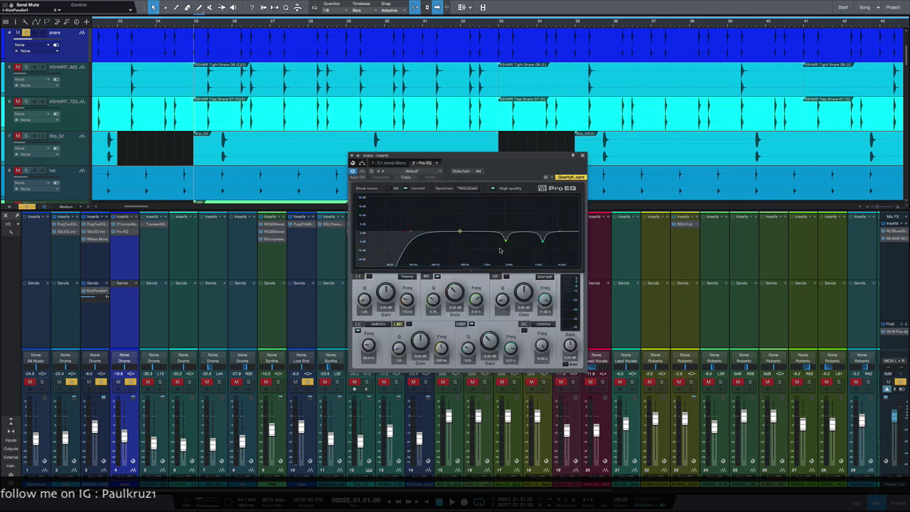
click(160, 383)
click(160, 383)
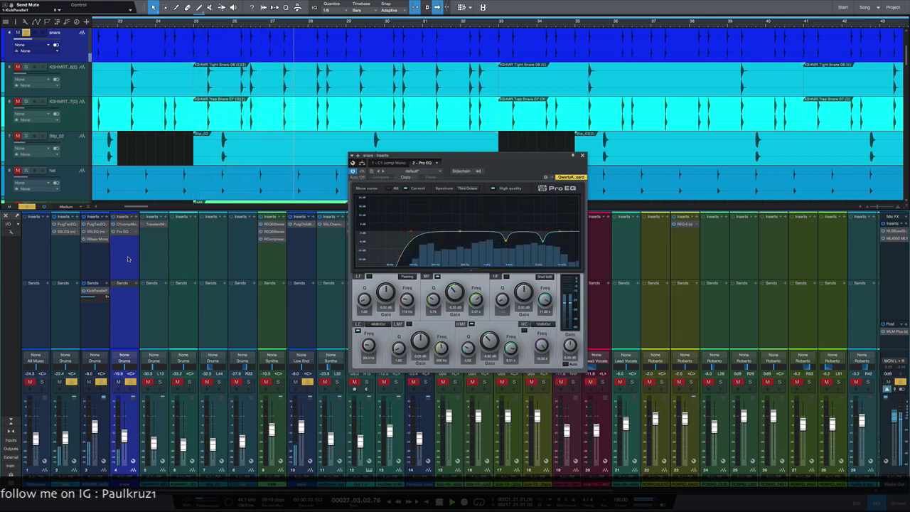
key(space)
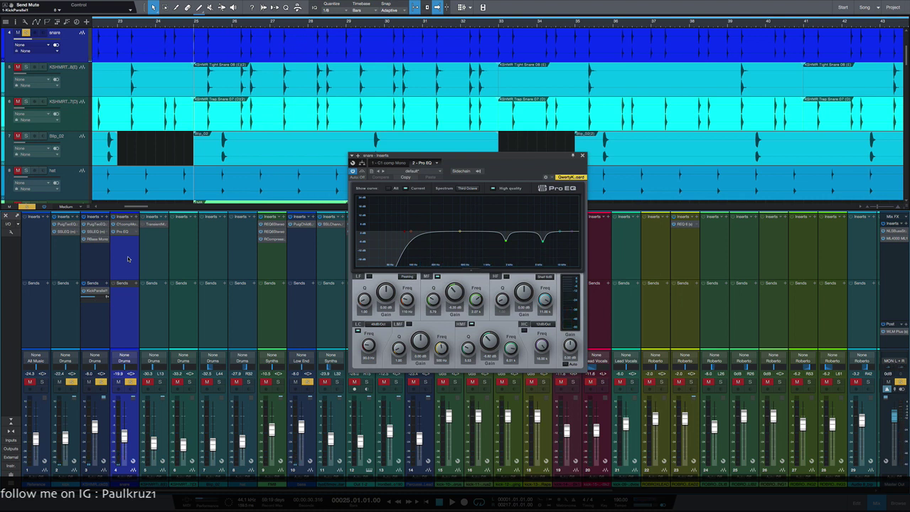
Solo the KSHMR Tight Snare 08 track and play it from bar 25 with its Transient Master bypassed
click(158, 383)
click(151, 318)
key(space)
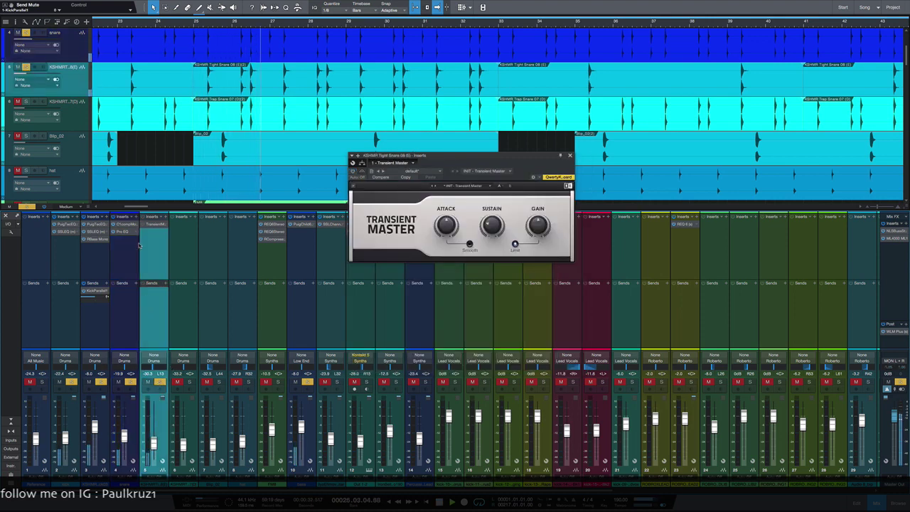
key(space)
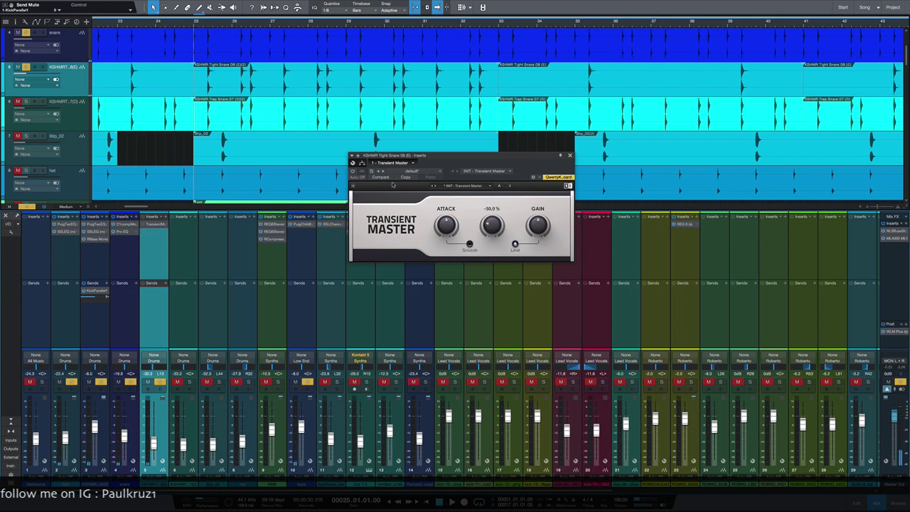
Activate Transient Master on the KSHMR Tight Snare 08 track, comparing playback with it on and off, and check its Sustain value
click(353, 172)
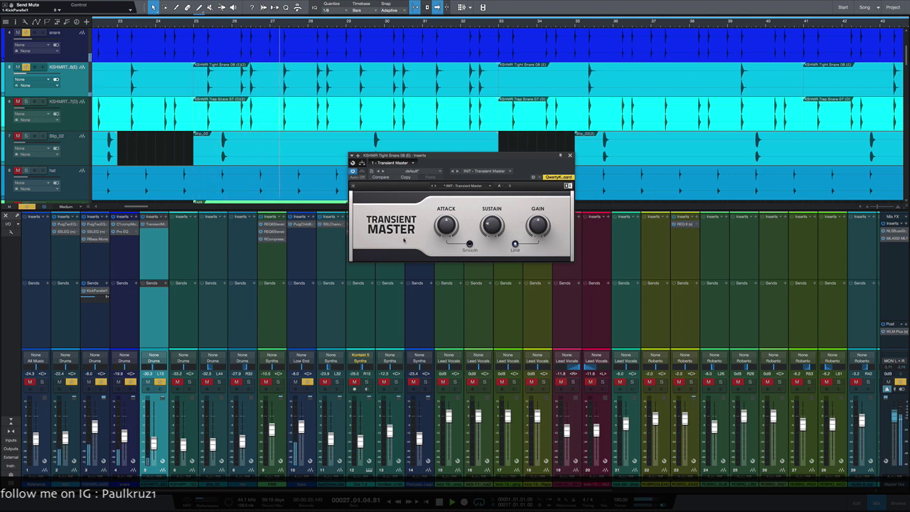
key(space)
click(353, 172)
key(space)
key(space)
click(354, 172)
key(space)
key(space)
mouse_move(488, 225)
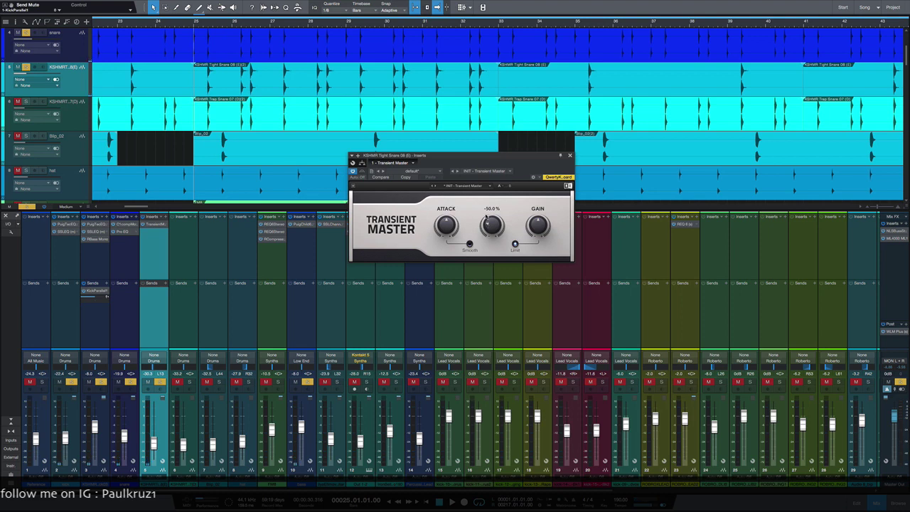
Solo the KSHMR Trap Snare 07 track and play the combined kick, bass and snare layers from bar 25
click(191, 313)
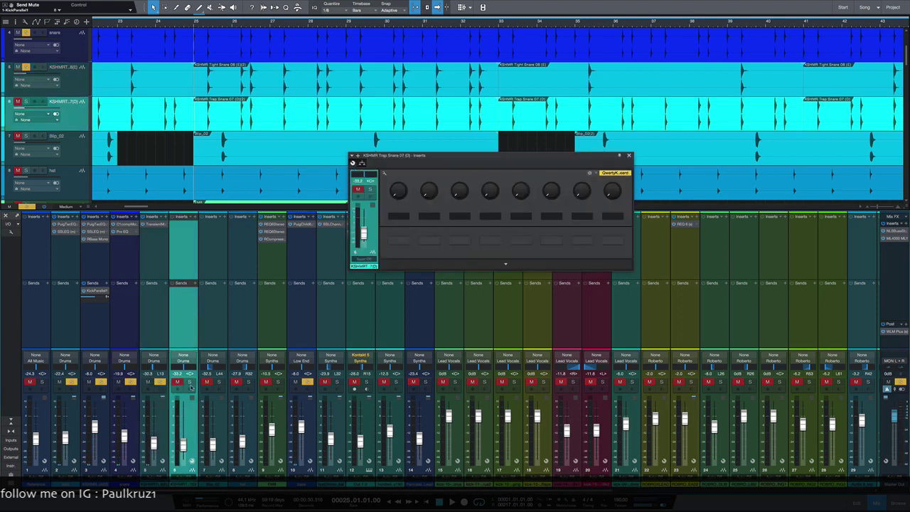
click(190, 383)
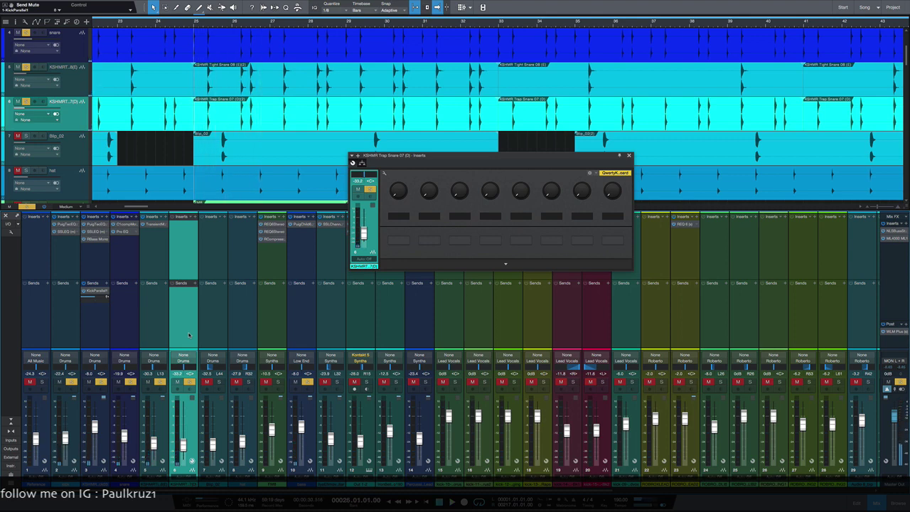
scroll(71, 128, down, 2)
scroll(82, 139, up, 4)
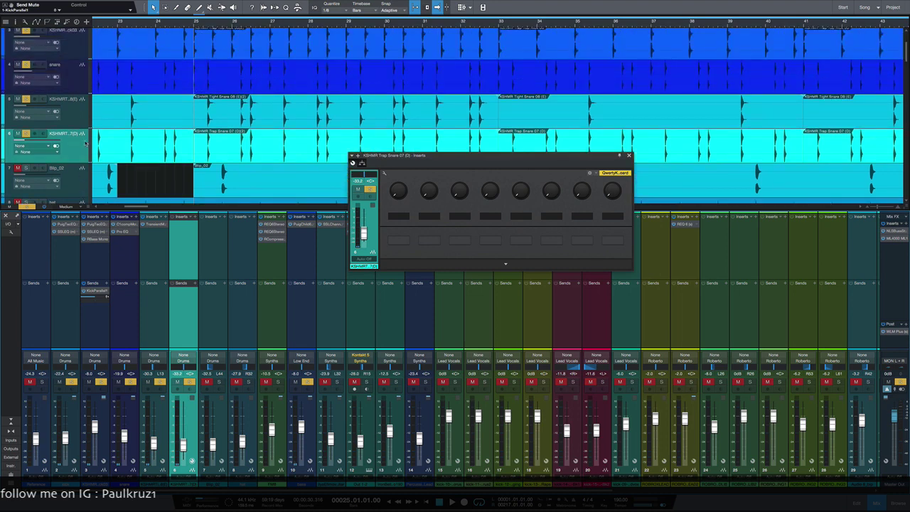
click(77, 117)
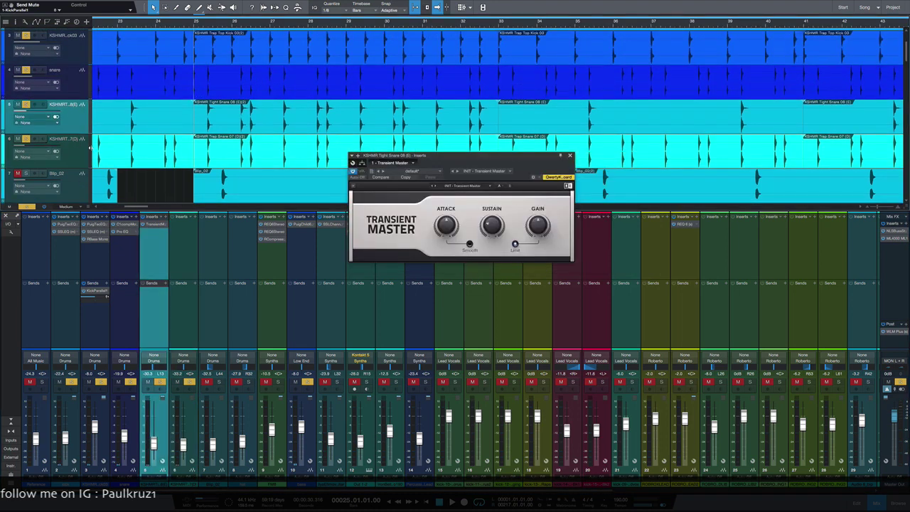
scroll(261, 187, down, 1)
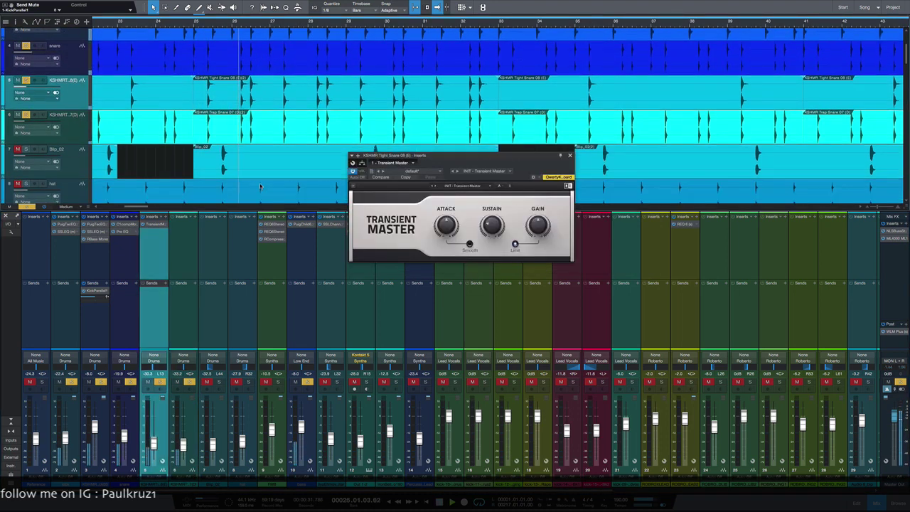
Solo the Blip_02 track and play it with the other soloed layers from bar 25
click(185, 324)
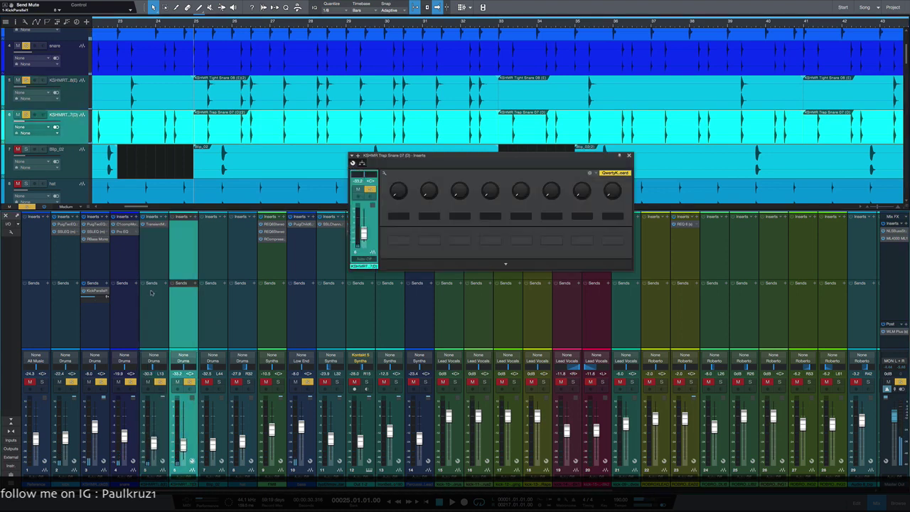
click(215, 305)
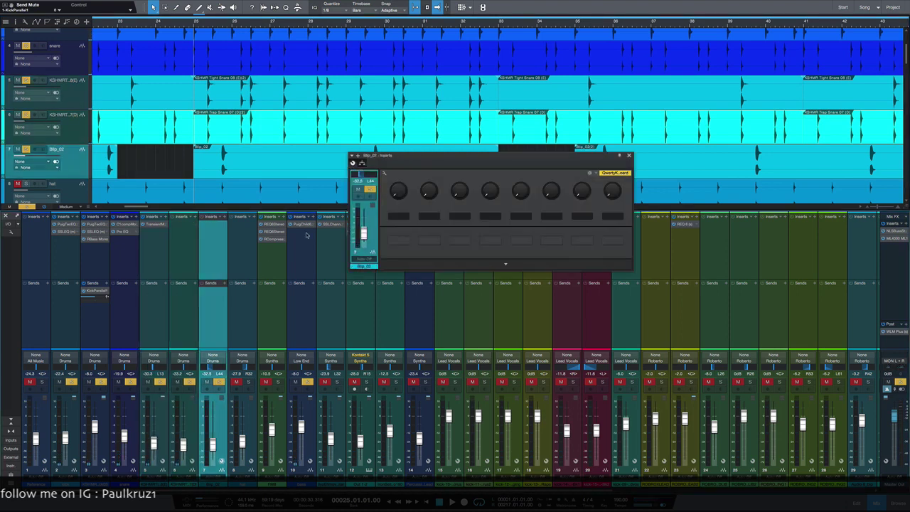
scroll(248, 119, down, 1)
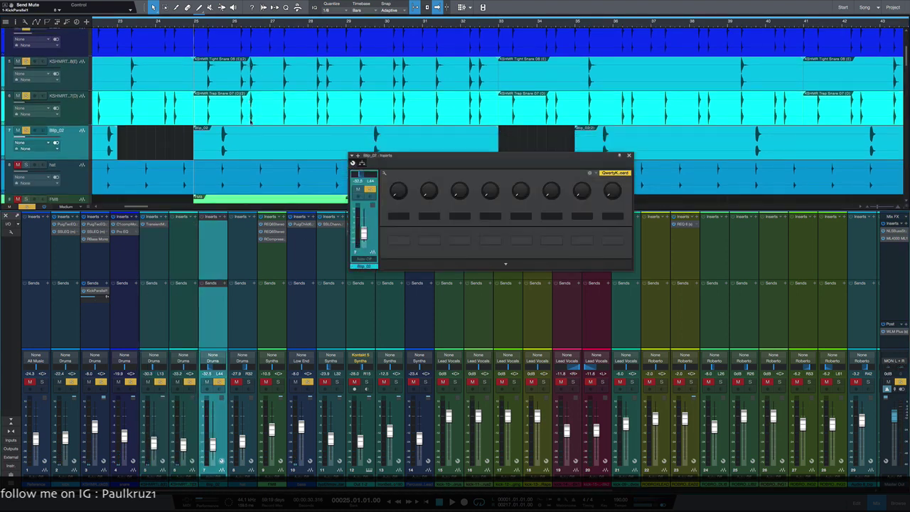
key(space)
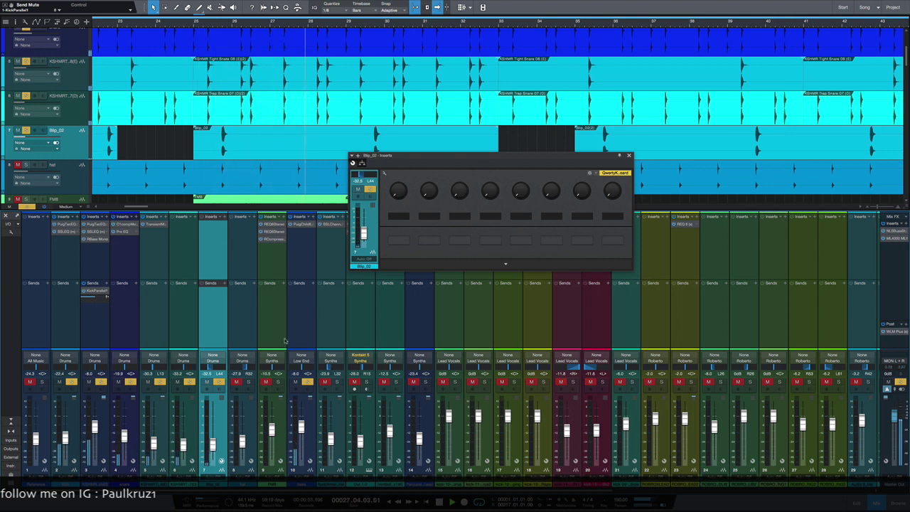
key(space)
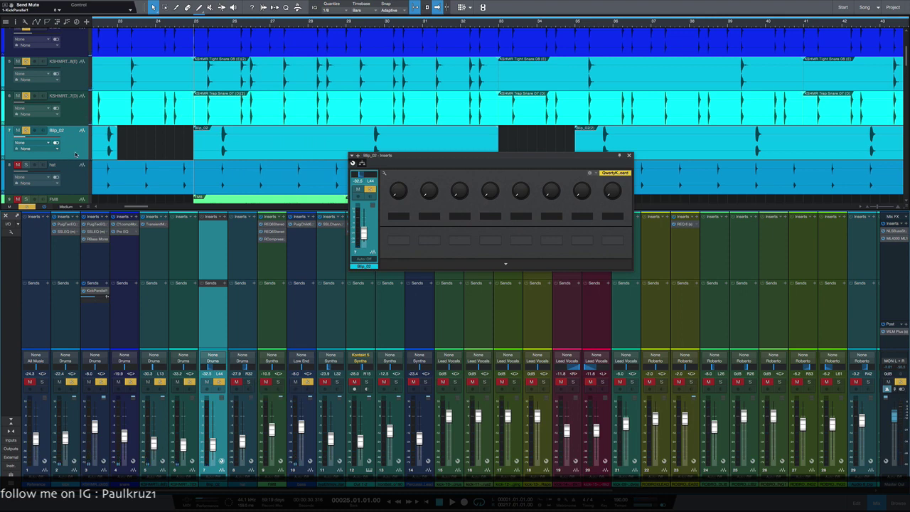
Review the snare layers across the Trap Snare 07, Tight Snare 08, Blip_02 and main snare tracks with their inserts
click(76, 107)
click(75, 73)
scroll(76, 73, up, 1)
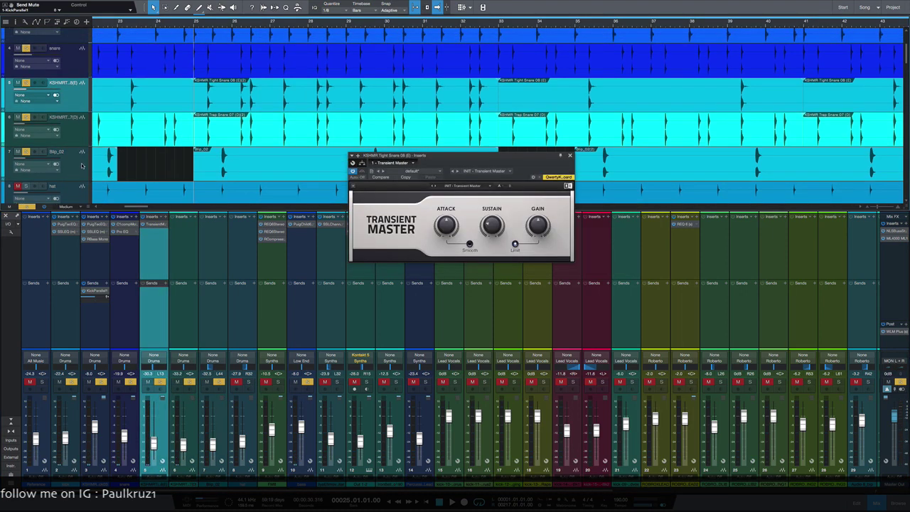
shift+click(78, 171)
click(78, 109)
click(79, 159)
scroll(131, 166, up, 1)
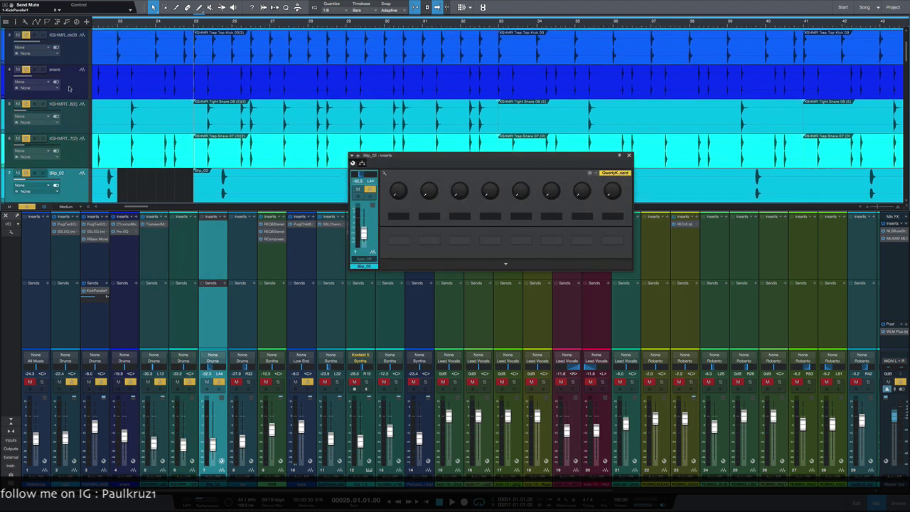
click(69, 88)
scroll(69, 87, up, 3)
click(69, 71)
click(283, 149)
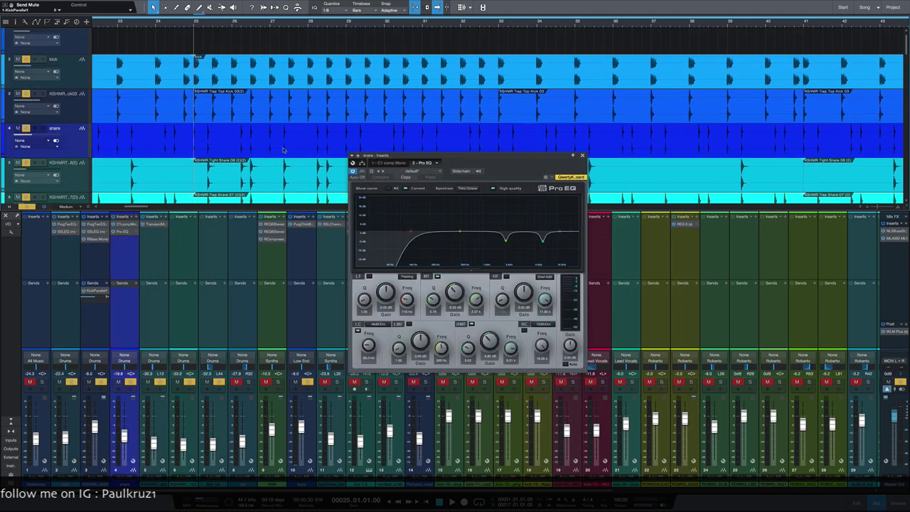
scroll(283, 150, down, 8)
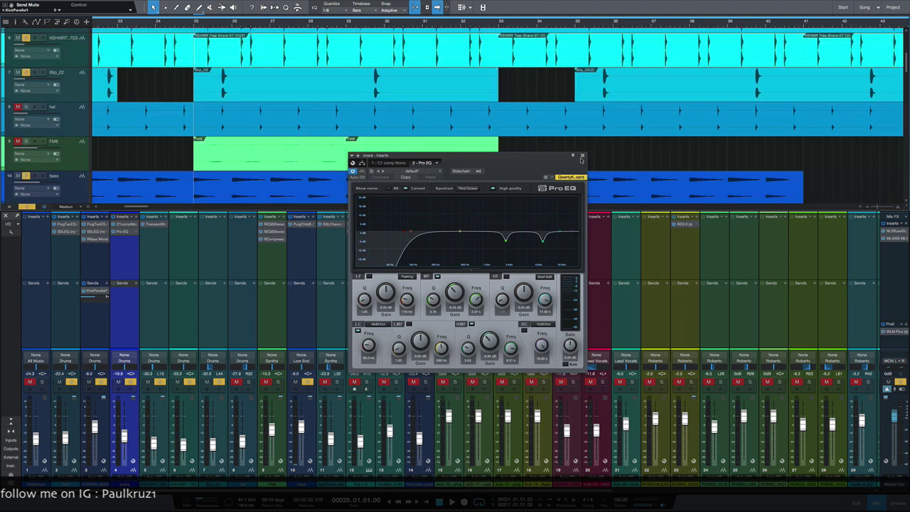
Close the snare's Pro EQ window, solo the hat track and play it with the drums from bar 25
click(581, 155)
key(space)
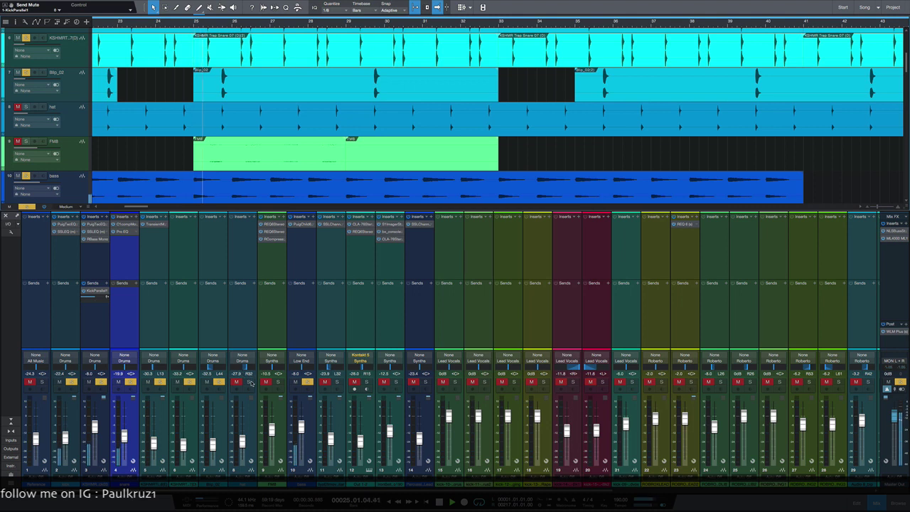
key(space)
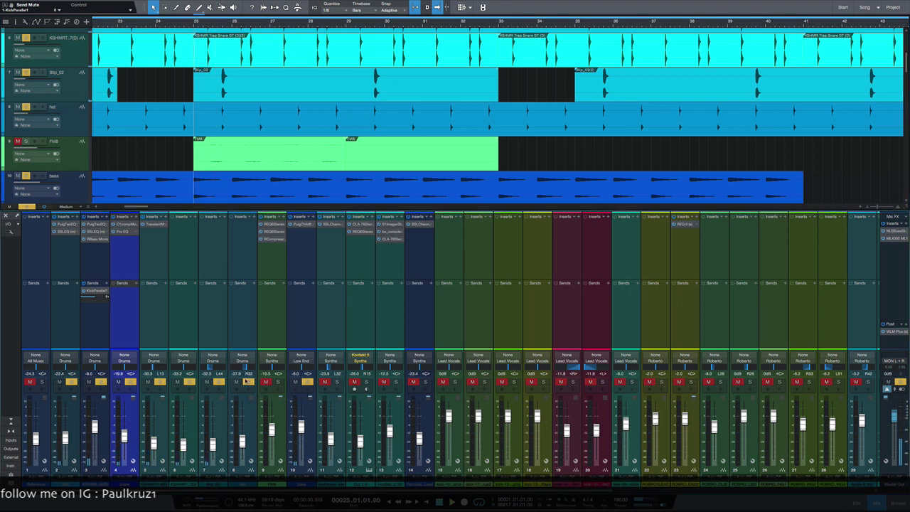
key(space)
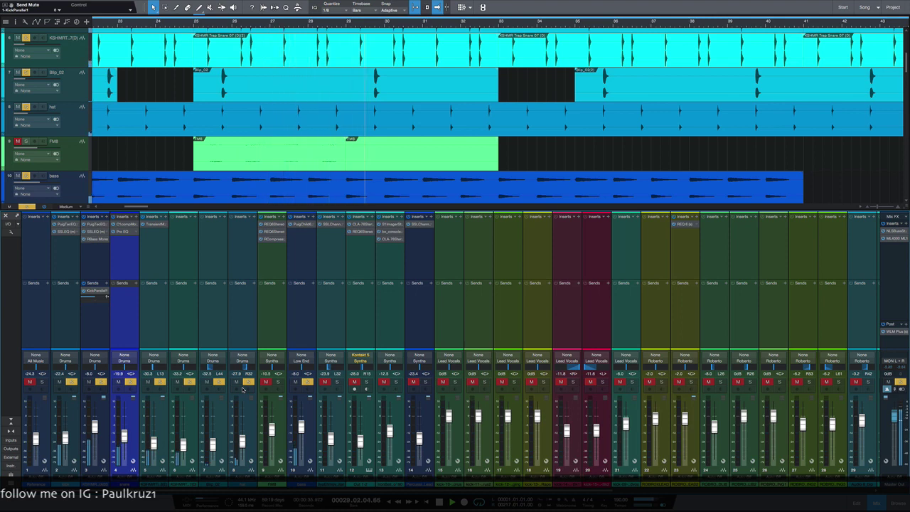
key(space)
Select the drum tracks from kick to hat and compare playback from bar 25 with their inserts bypassed and active
click(248, 319)
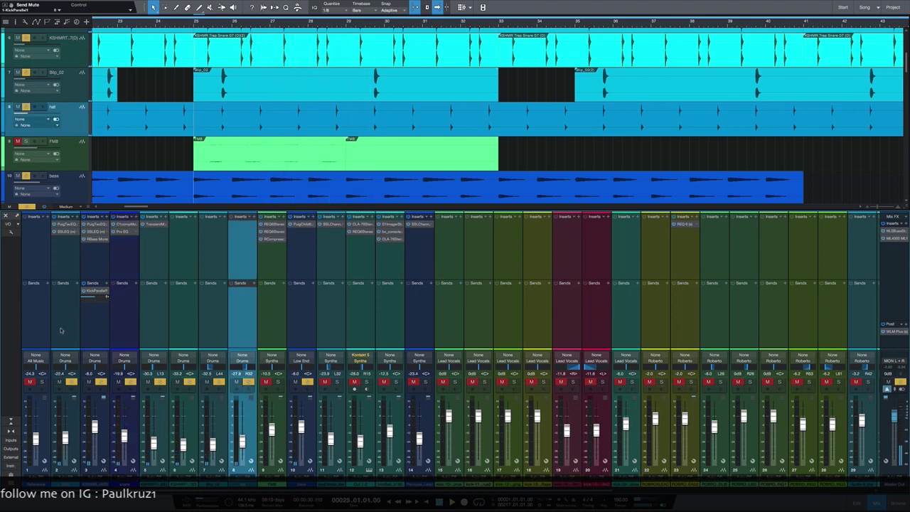
click(61, 330)
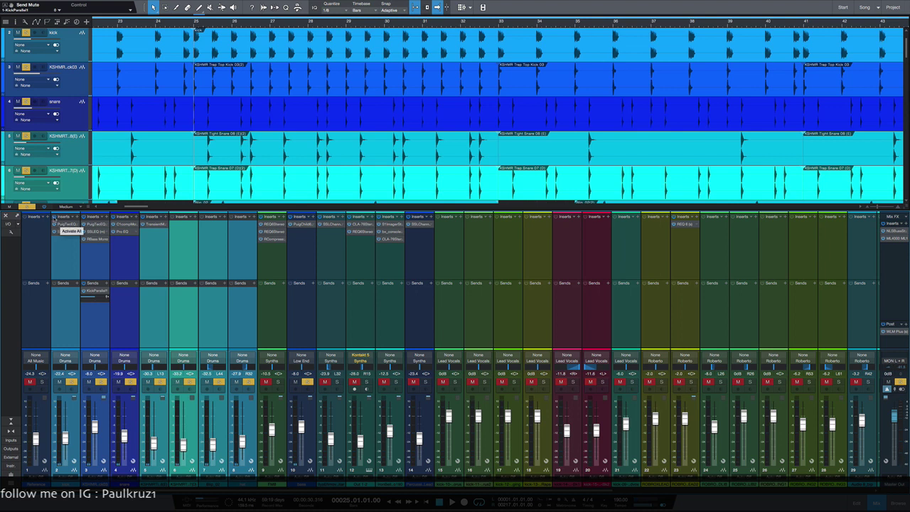
key(space)
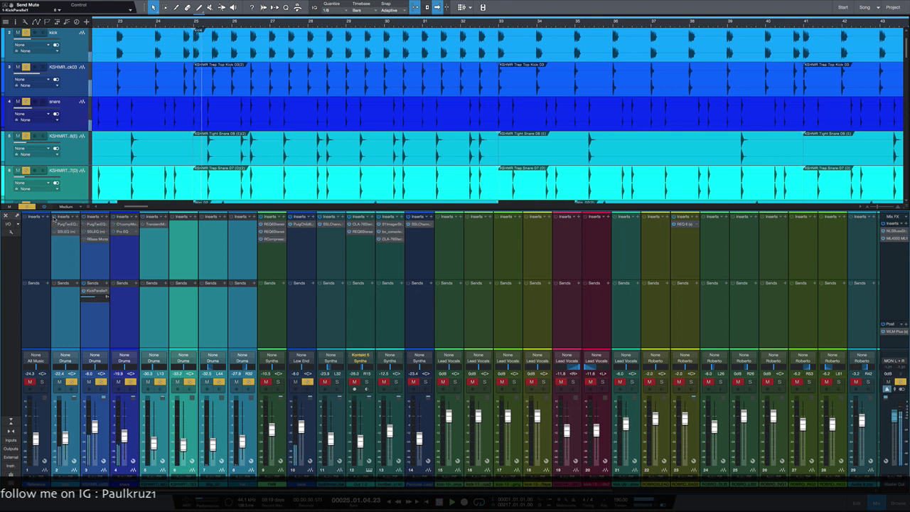
key(space)
key(space)
key(space)
Solo the Iron Bell Piano 190 track and set the arrangement's track height to Large
click(271, 293)
click(319, 321)
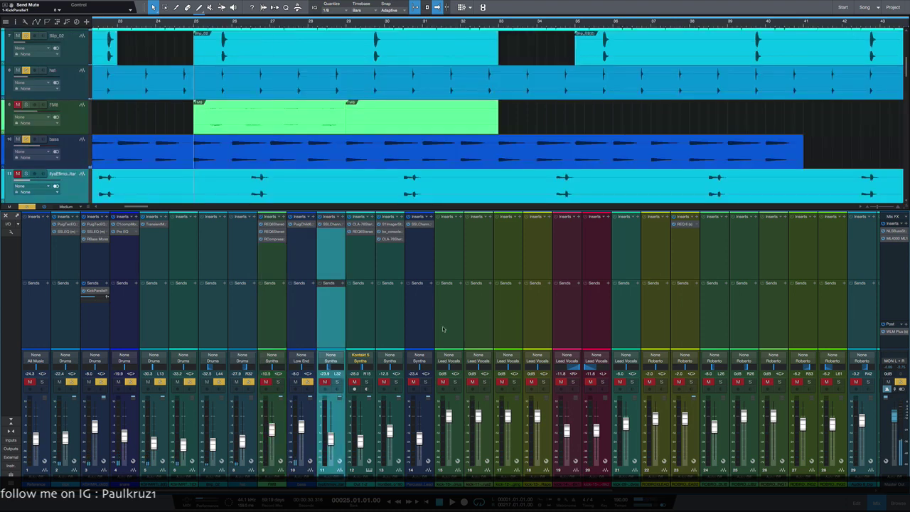
click(419, 327)
click(379, 320)
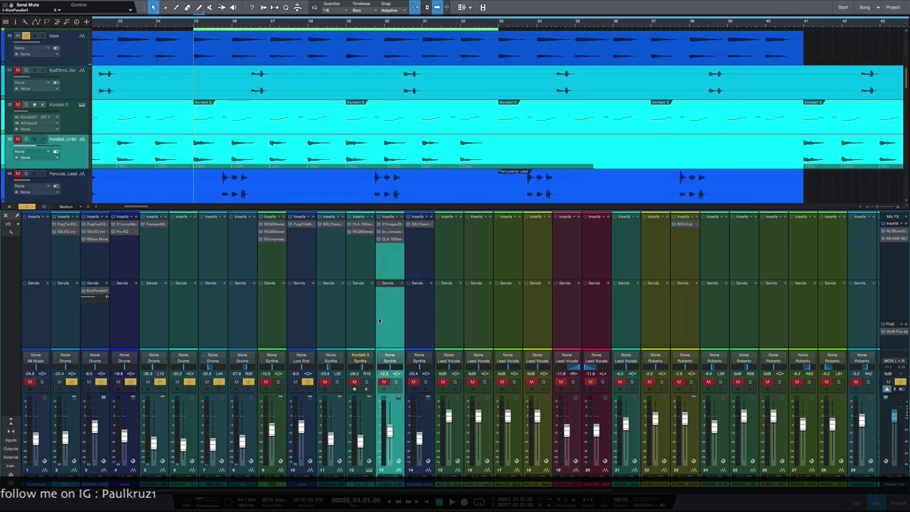
click(396, 382)
click(72, 208)
click(74, 261)
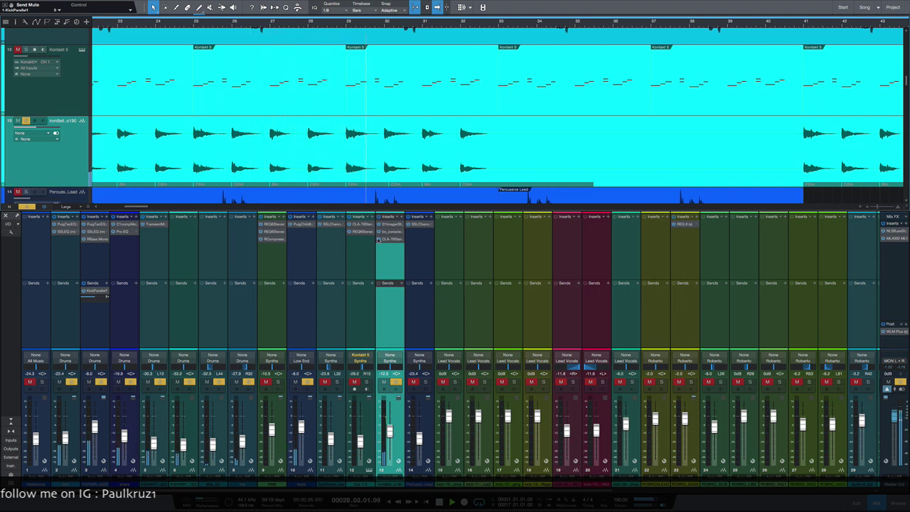
Loop bars 25 to 33 and compare the Iron Bell Piano with all inserts bypassed and with only S1 Imager Stereo active
click(398, 102)
key(KP_Divide)
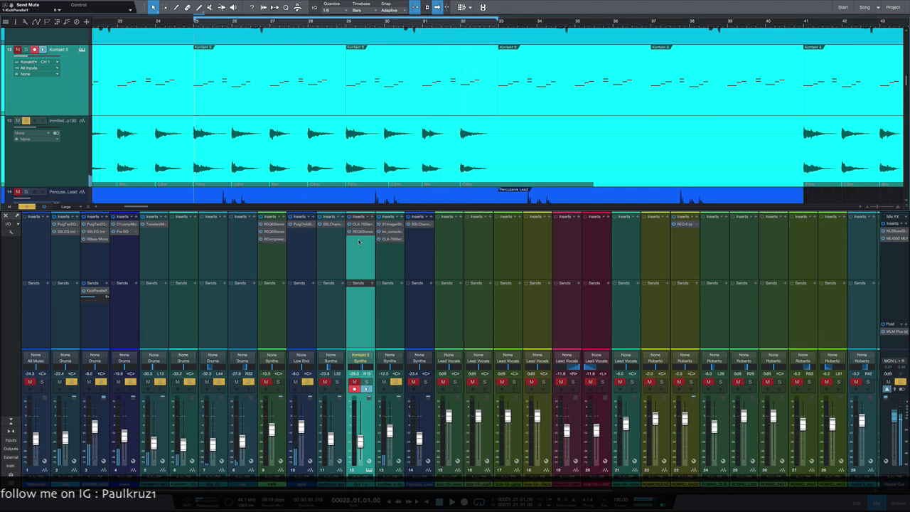
click(390, 224)
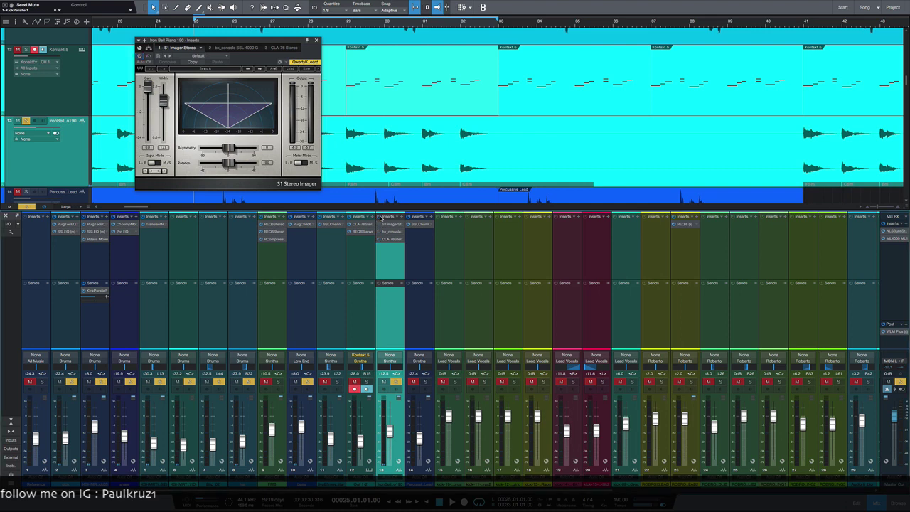
key(alt+shift+p)
key(alt+shift+p)
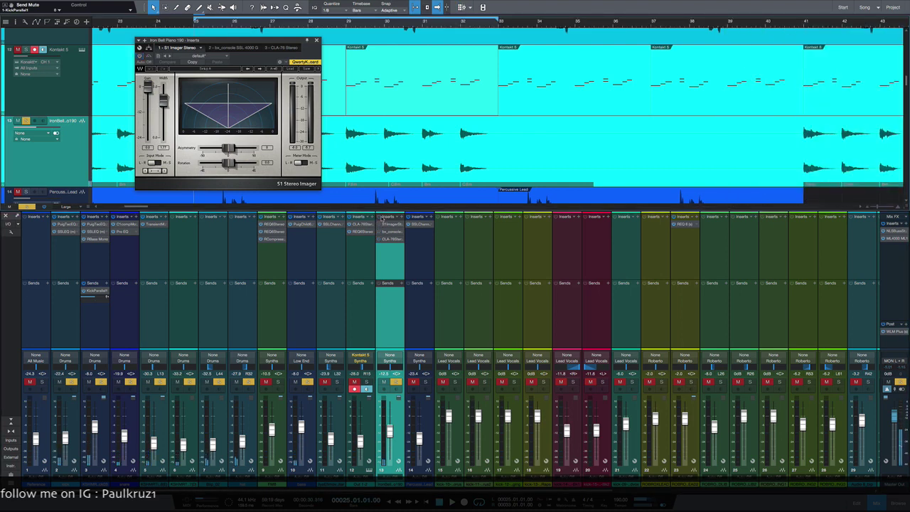
key(space)
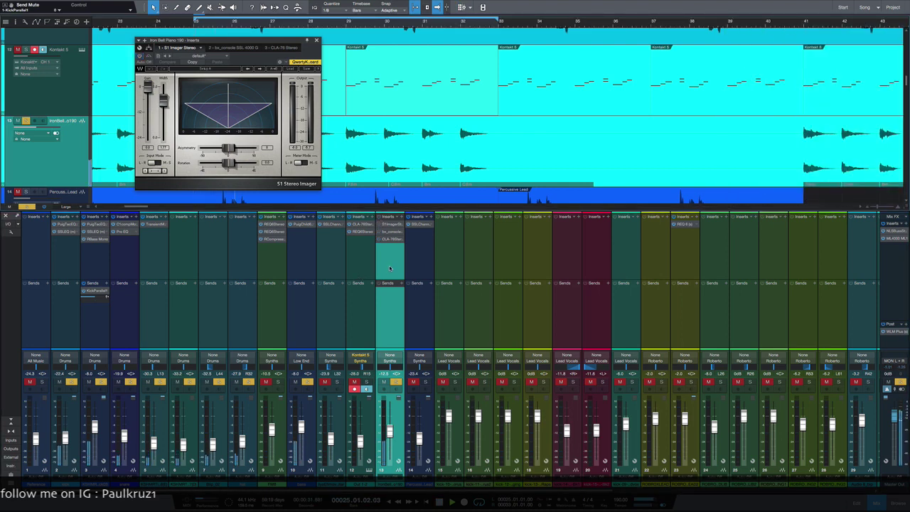
key(space)
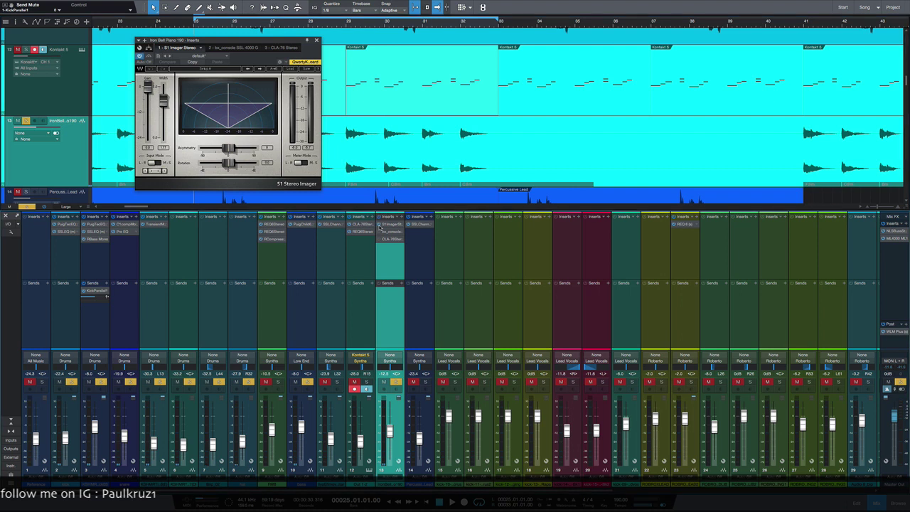
key(space)
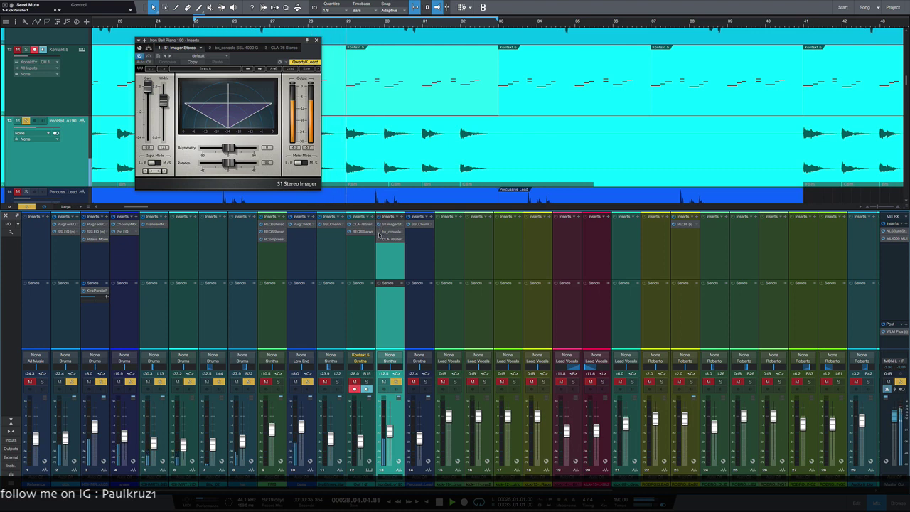
key(space)
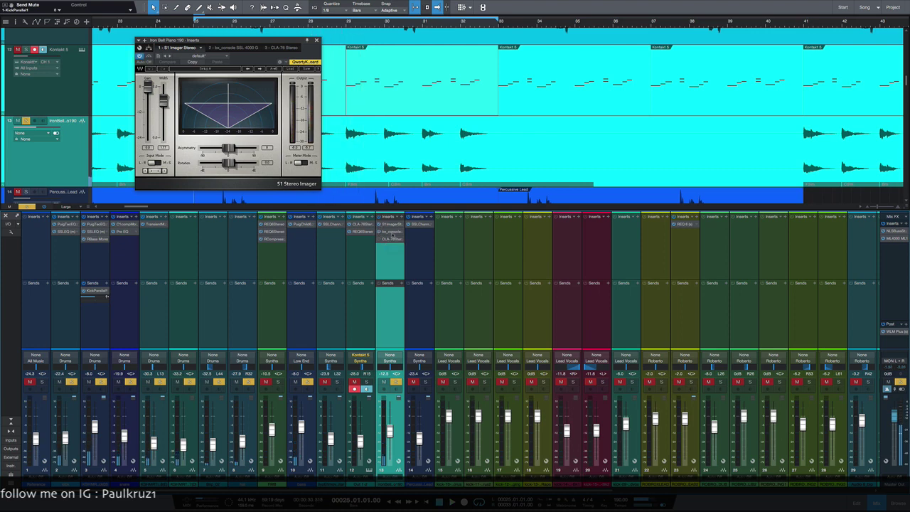
Open the Iron Bell Piano's bx_console SSL 4000 G insert and examine its HF, HMF and LMF equalizer settings
click(391, 233)
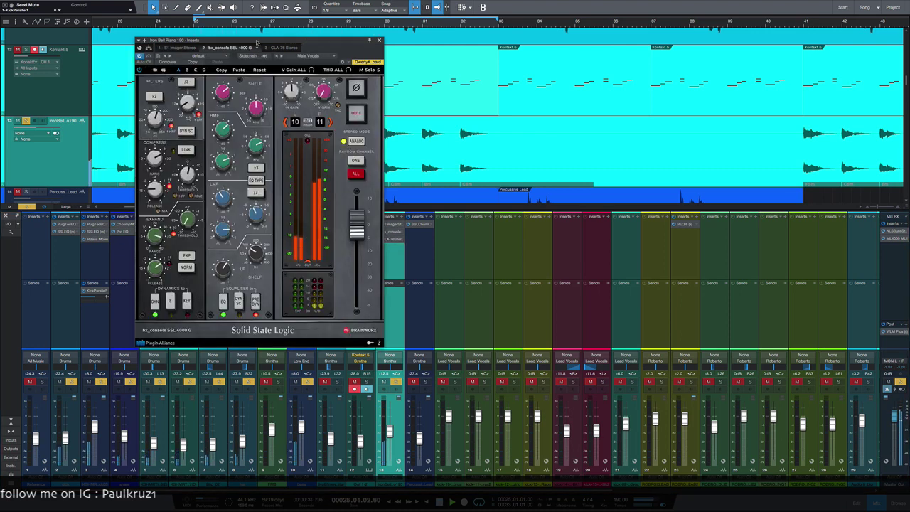
drag(257, 42, 421, 100)
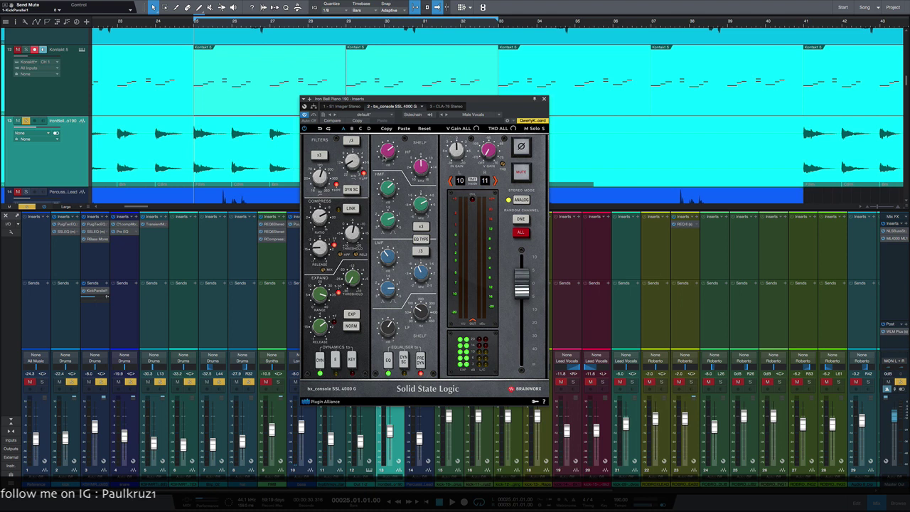
mouse_move(390, 153)
mouse_move(422, 168)
mouse_move(388, 189)
mouse_move(421, 272)
click(543, 98)
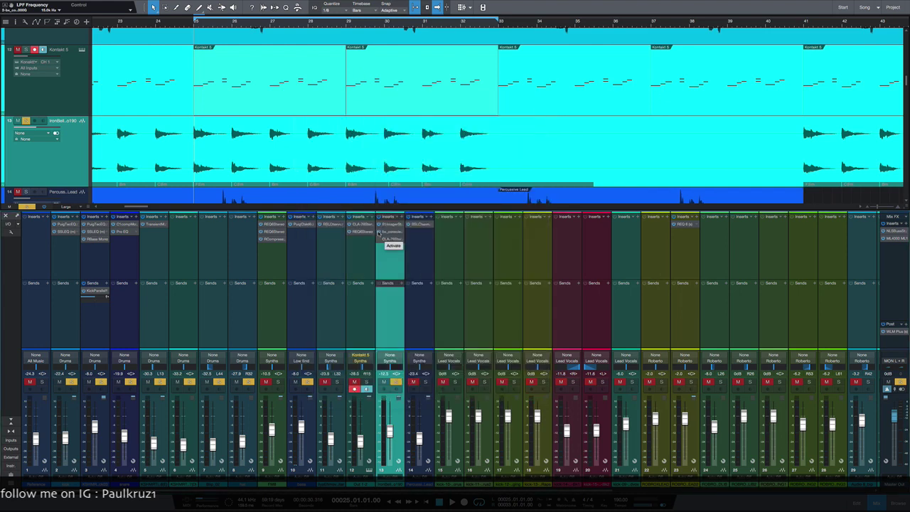
Play the Iron Bell Piano with bx_console SSL 4000 G active and open its CLA-76 Stereo insert
key(space)
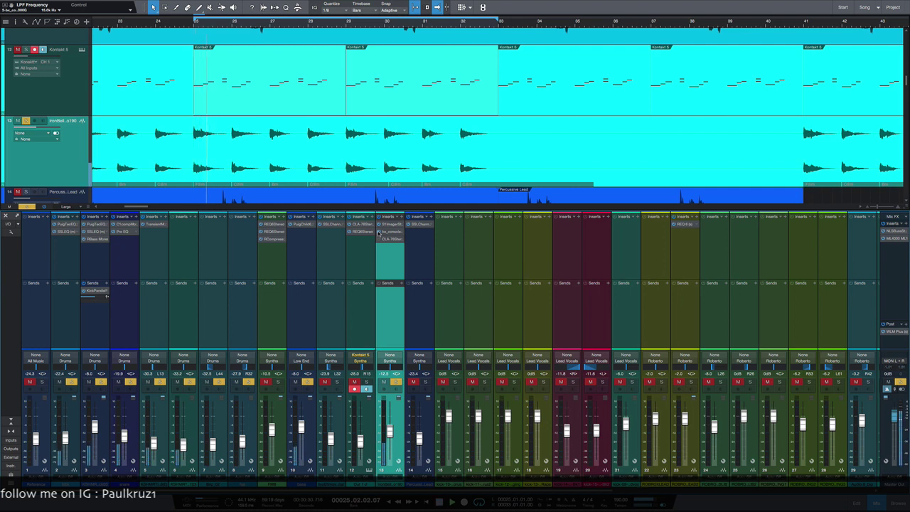
click(389, 239)
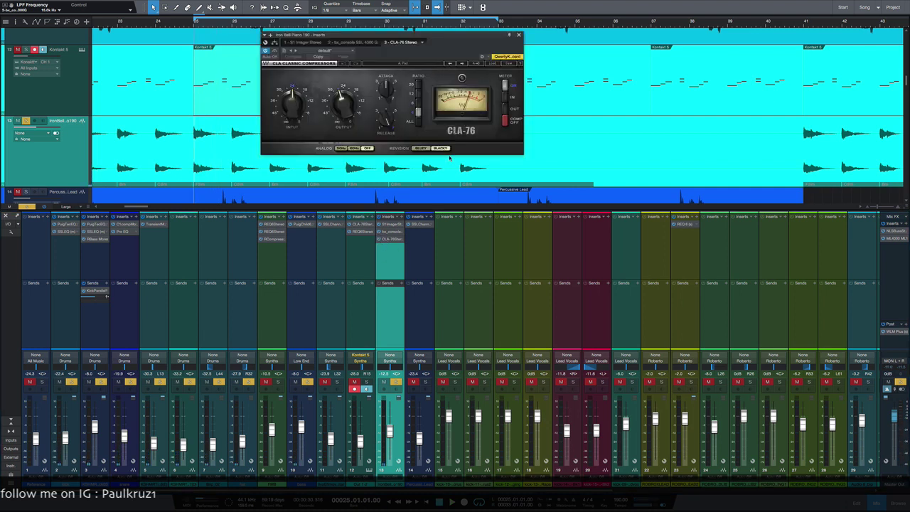
Save the Iron Bell Piano's CLA-76 settings as a new preset named Pad
click(493, 65)
click(493, 64)
click(507, 64)
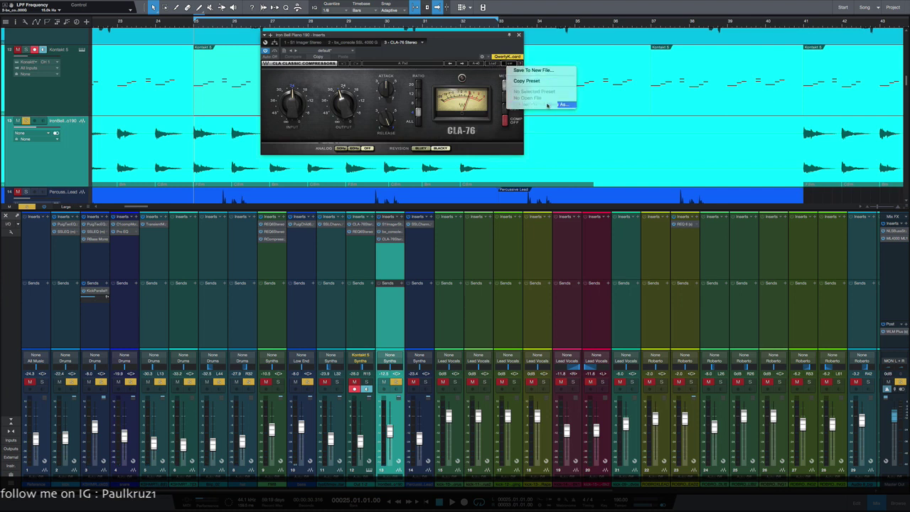
click(547, 104)
text(Pia)
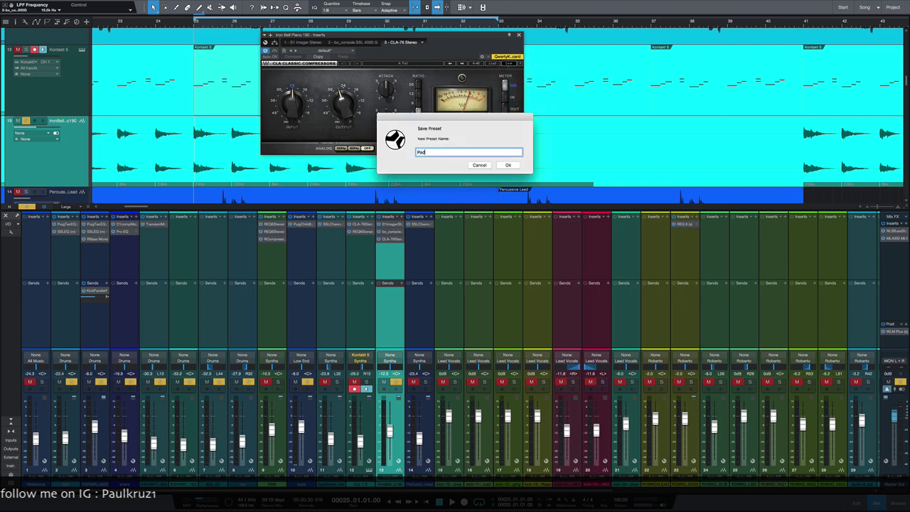
key(Return)
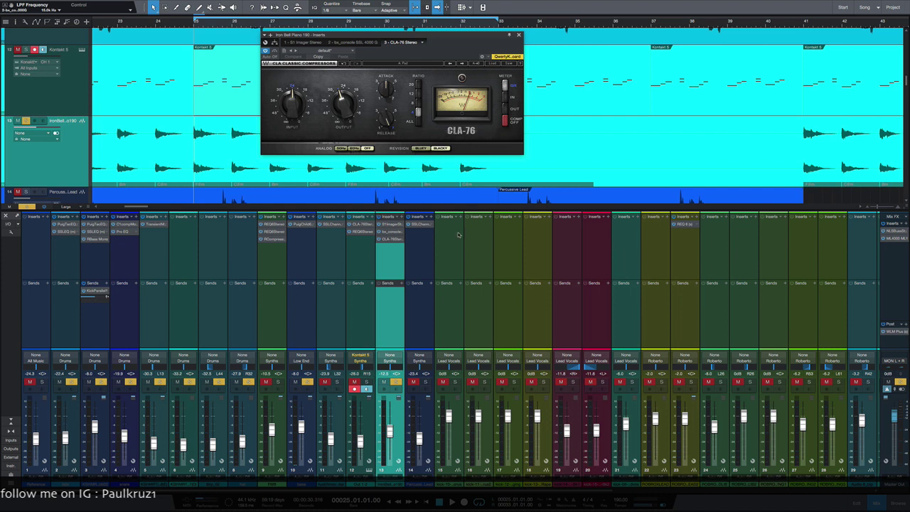
Play the Iron Bell Piano in the mix and compare it with all of its inserts bypassed and active
key(space)
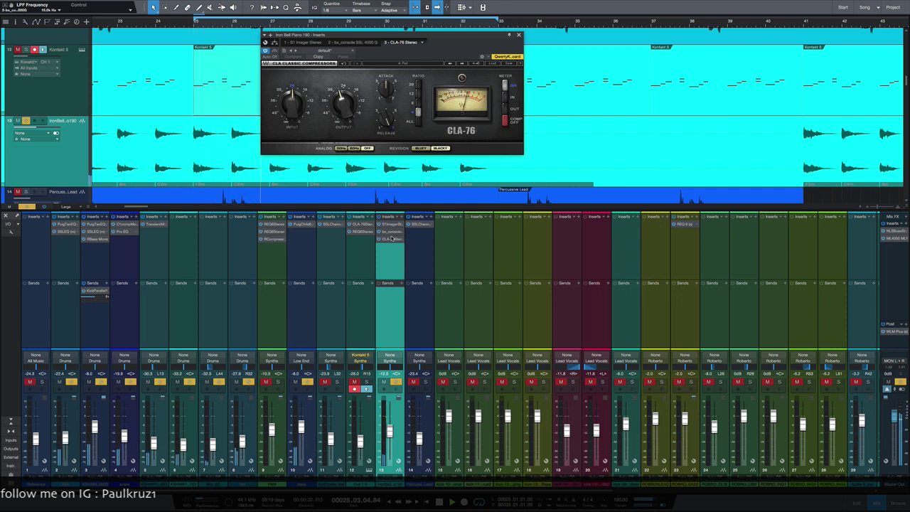
key(space)
key(space)
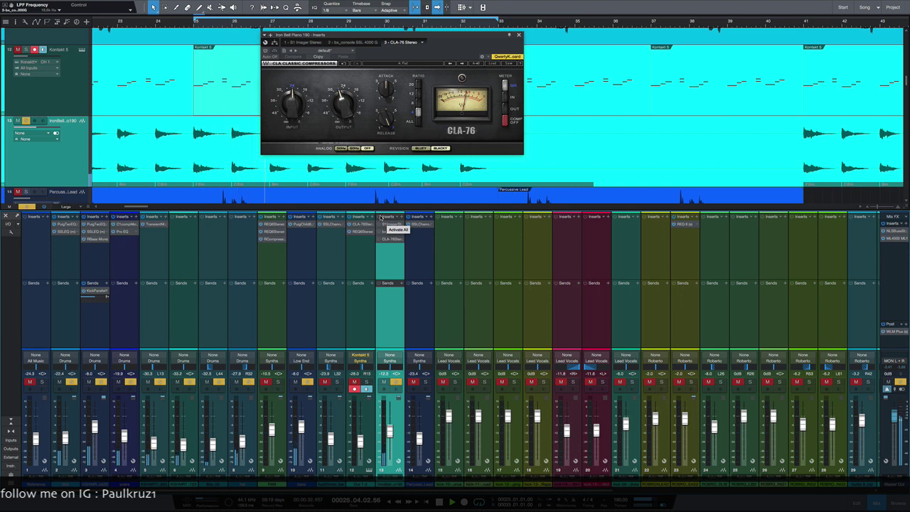
key(space)
key(space)
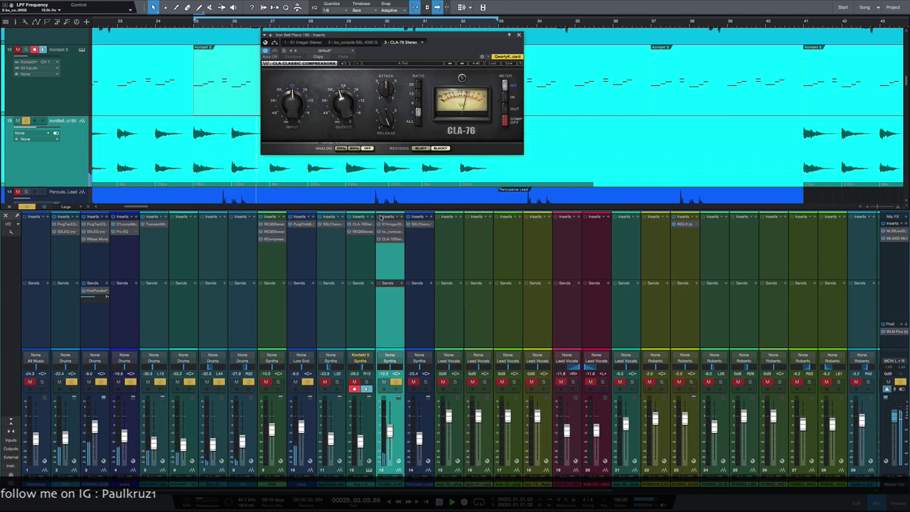
key(space)
Open the Synths bus's Pro EQ, compare playback with it bypassed and active, and close it
scroll(661, 252, right, 5)
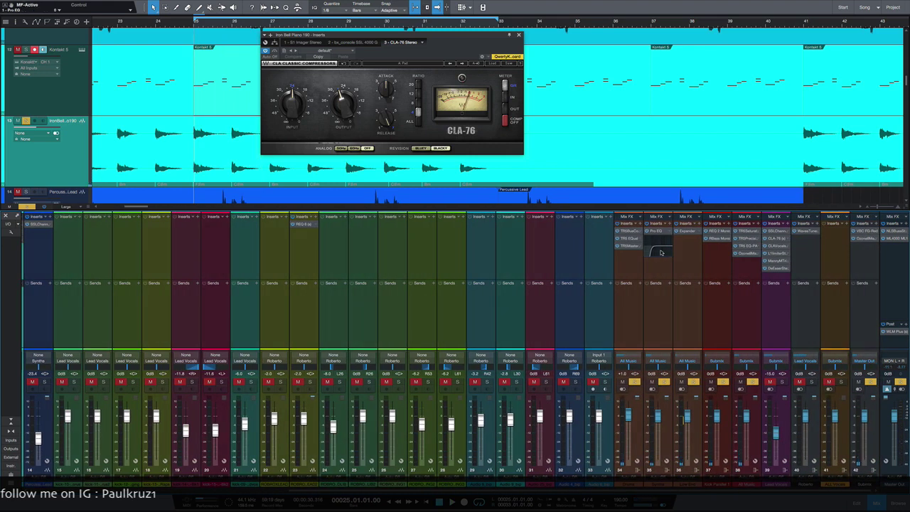
click(657, 232)
key(space)
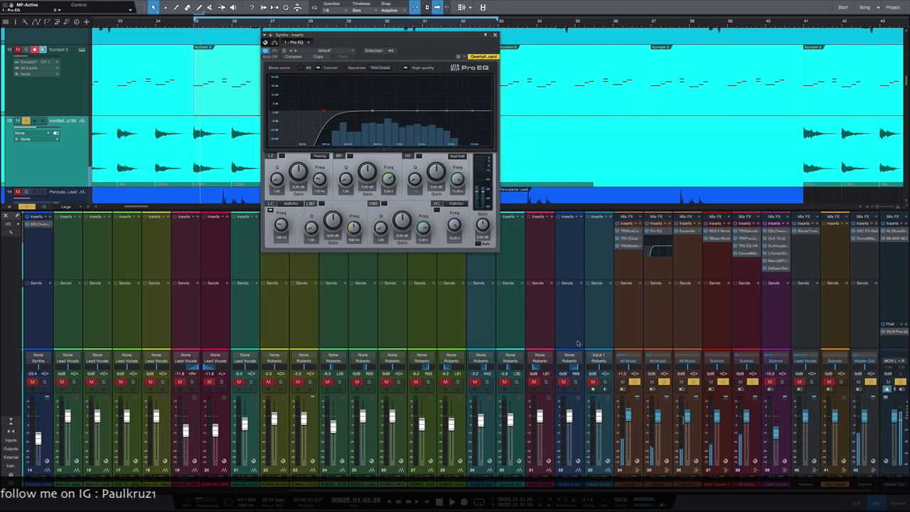
click(265, 51)
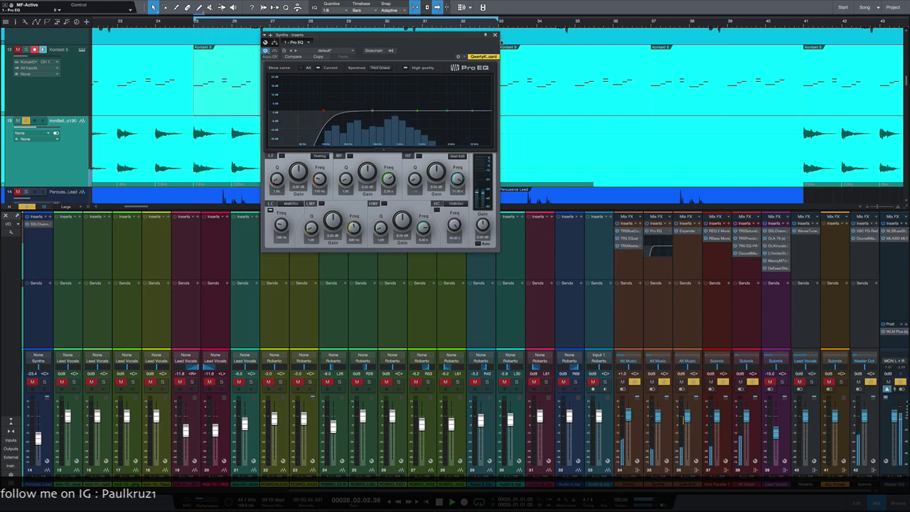
click(494, 34)
key(space)
Solo the Kontakt 5 channel, play it with the other soloed tracks, and disarm its recording
scroll(438, 463, left, 10)
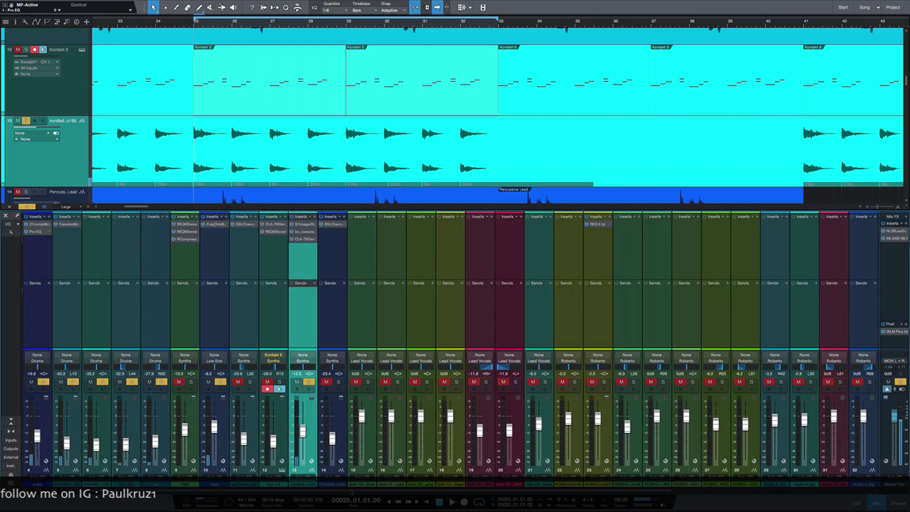
click(359, 323)
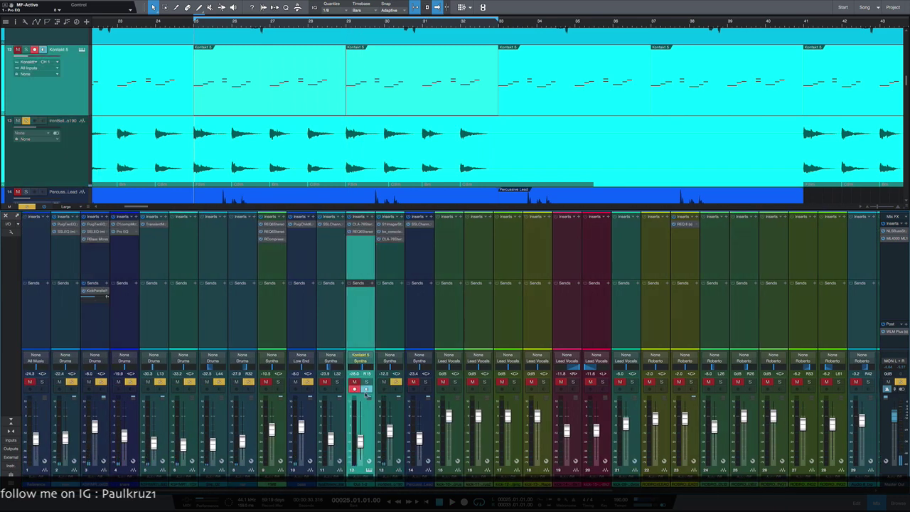
click(367, 382)
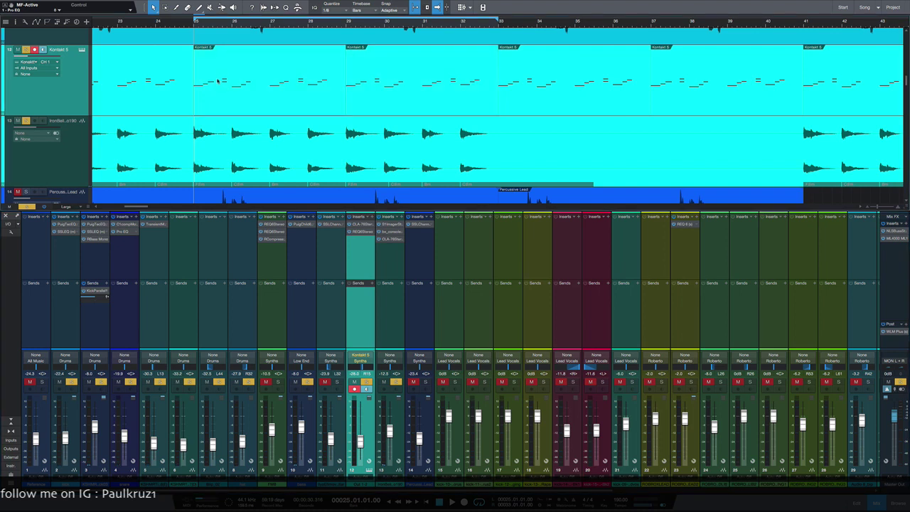
key(space)
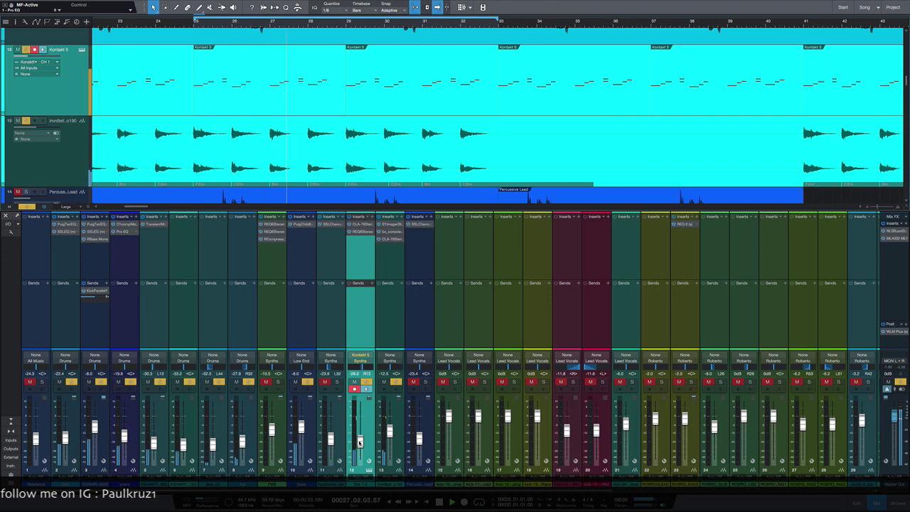
click(355, 389)
key(space)
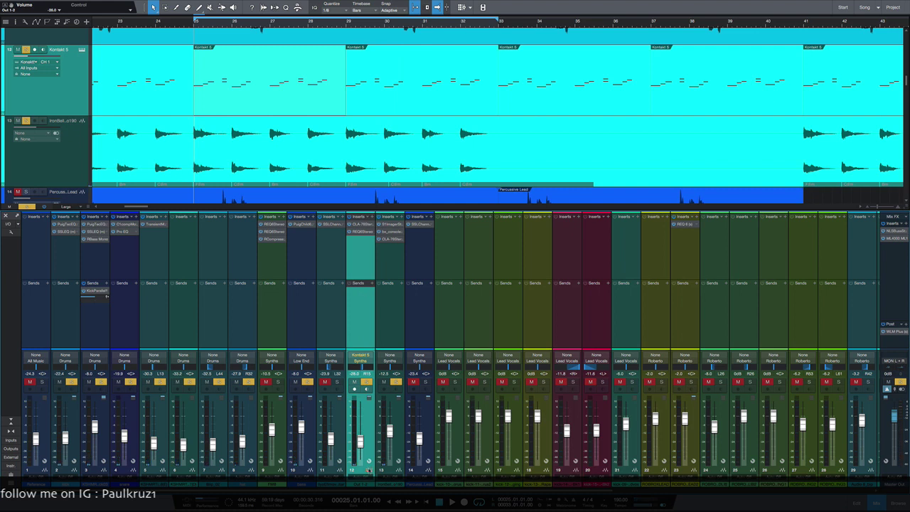
Open the Kontakt 5 instrument editor and the Instruments browser, collapsing the Note FX, IK Multimedia and Spectrasonics folders
click(359, 355)
key(F5)
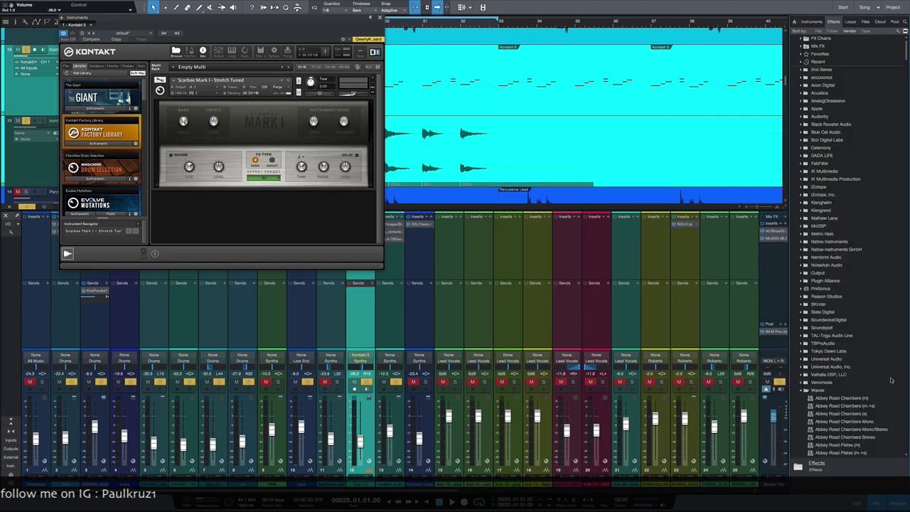
click(811, 21)
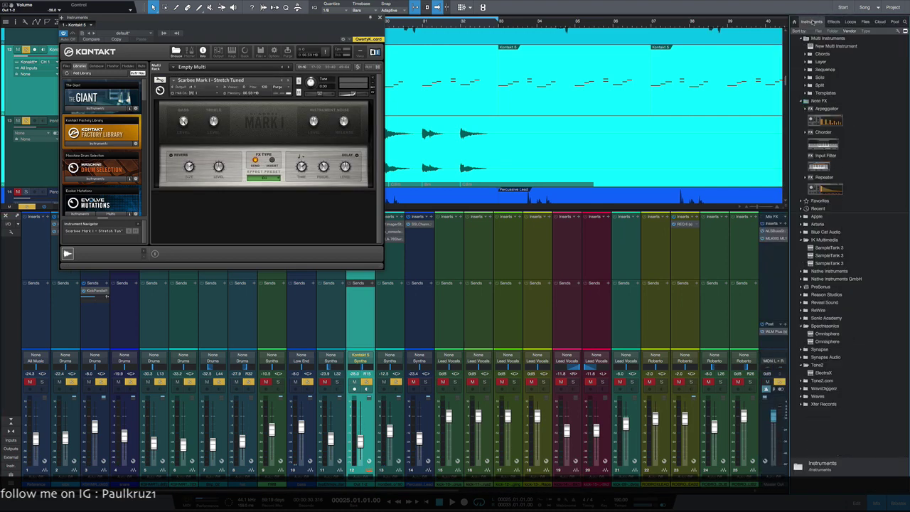
click(808, 104)
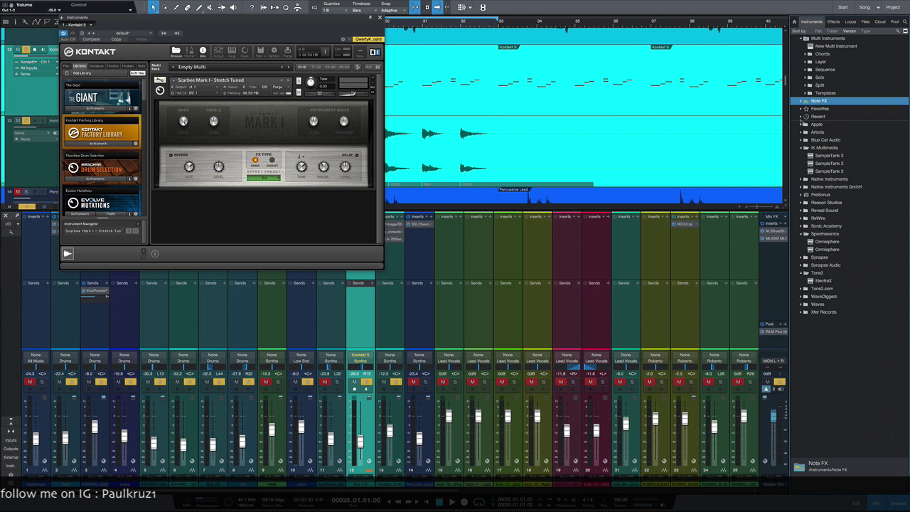
click(799, 147)
click(801, 210)
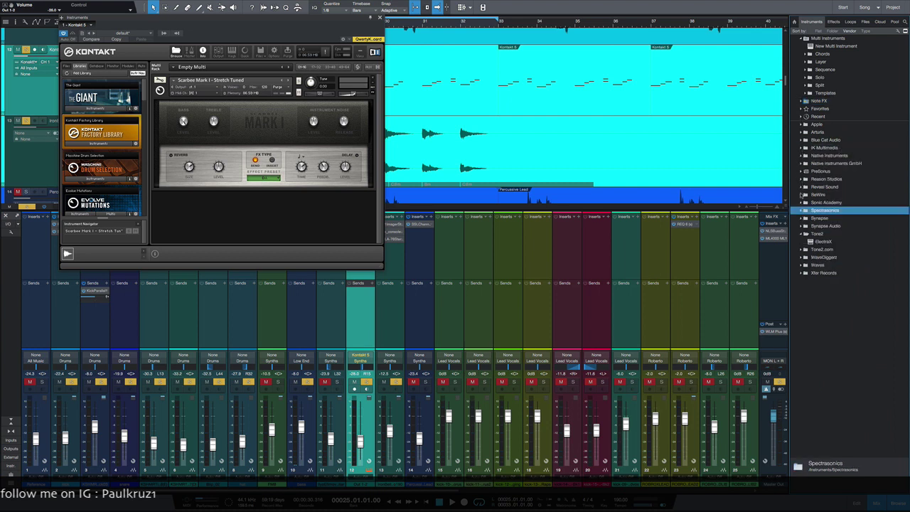
Expand the Native Instruments folder and select Kontakt after comparing it with the Kontakt 5 entry
click(802, 156)
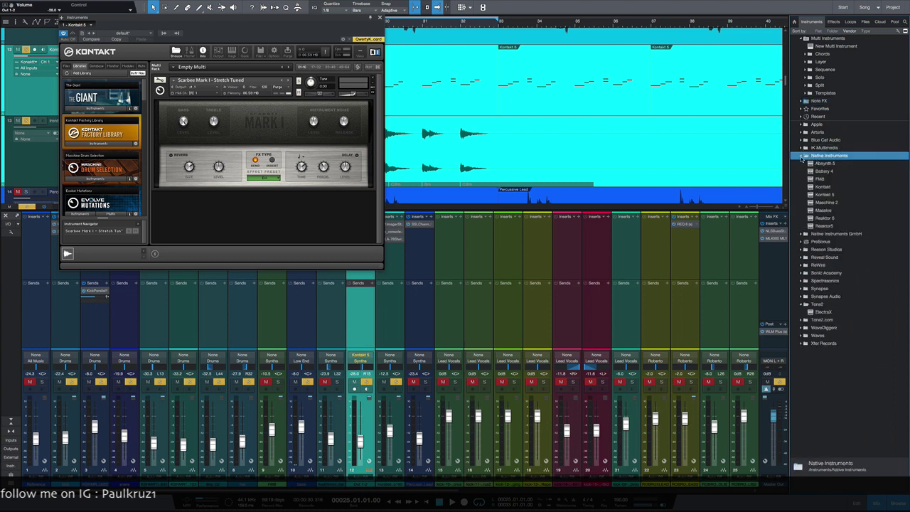
click(827, 196)
click(824, 188)
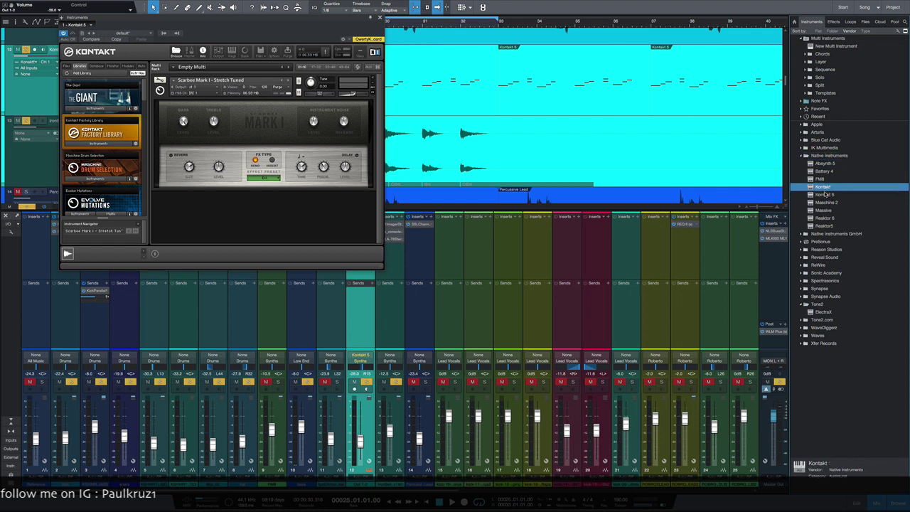
click(824, 195)
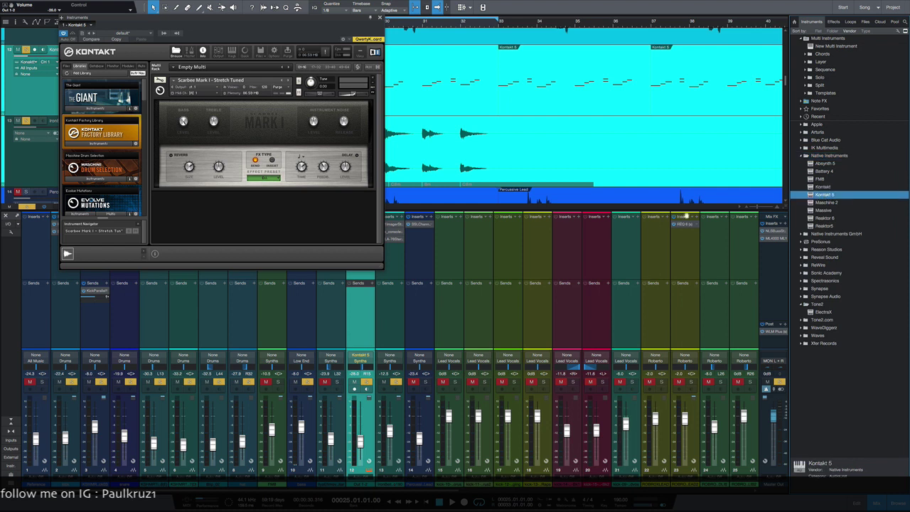
click(821, 188)
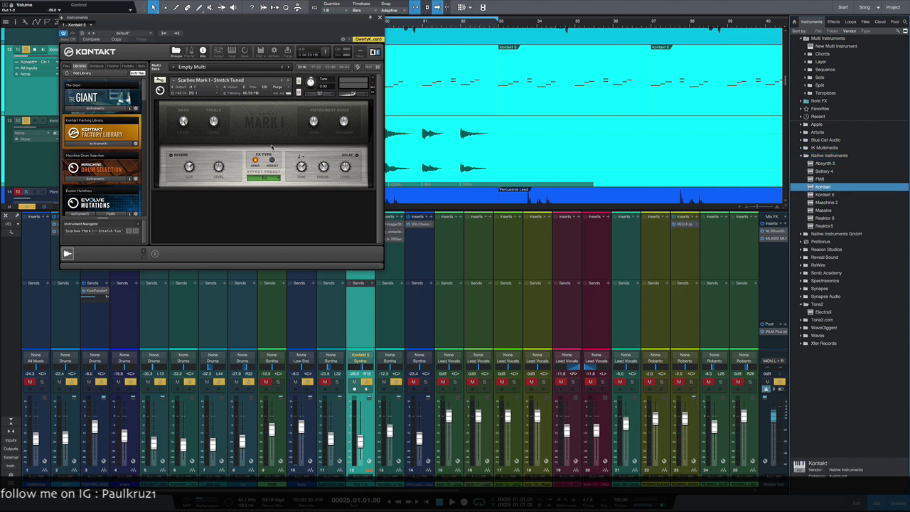
Look through Kontakt's installed sound libraries and close the instrument editor
scroll(97, 196, down, 10)
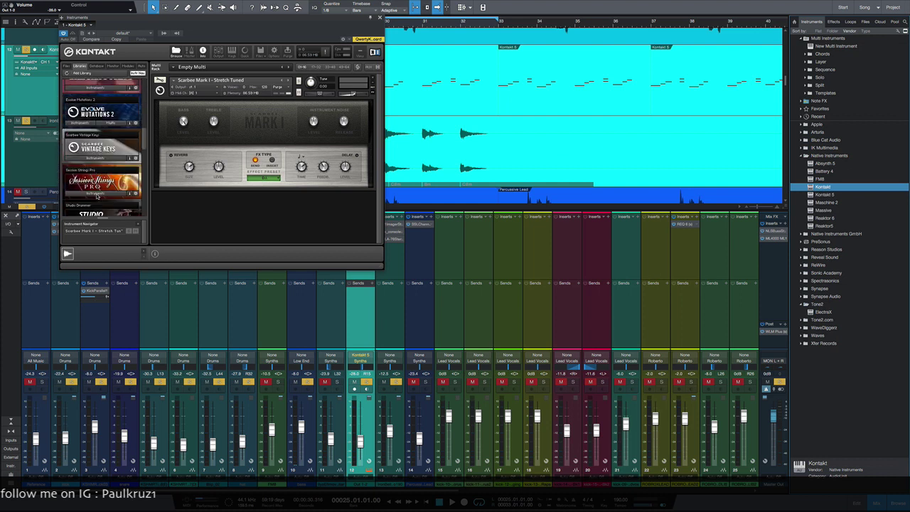
scroll(98, 197, down, 15)
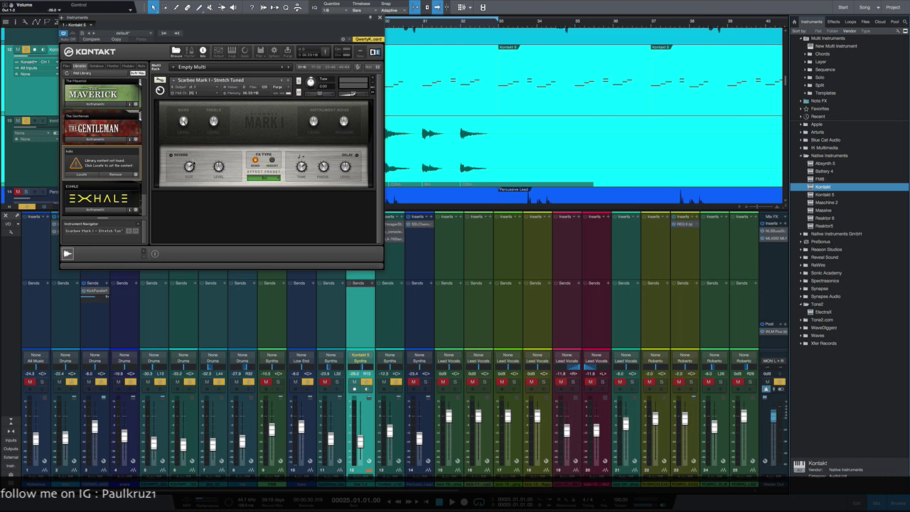
click(380, 18)
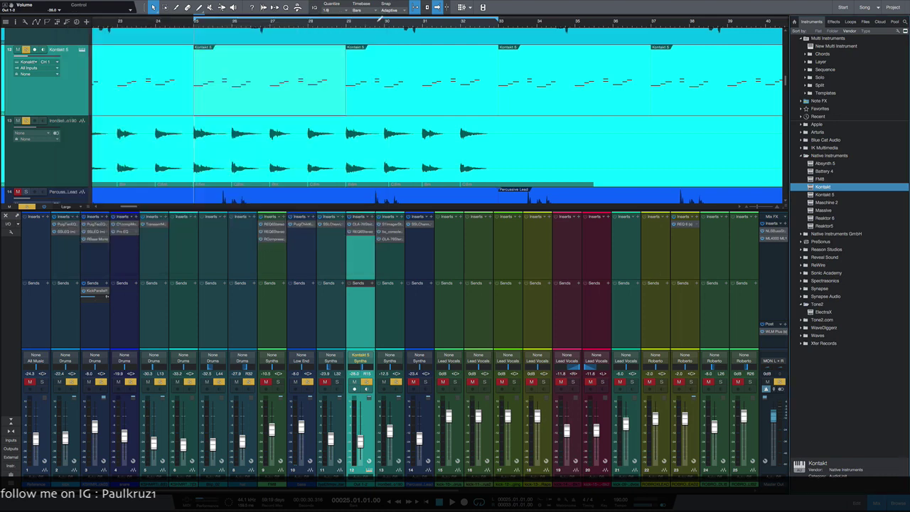
Arm the Kontakt 5 track again and play the loop from bar 25
click(82, 85)
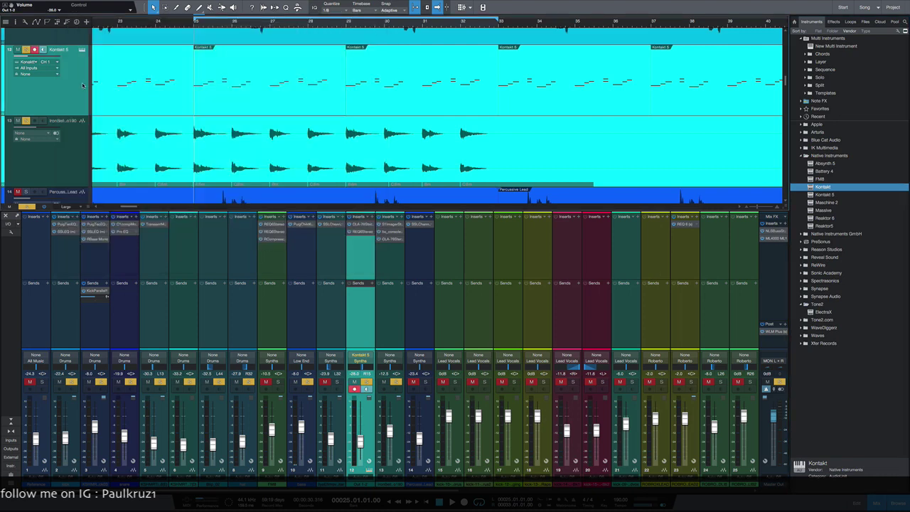
key(space)
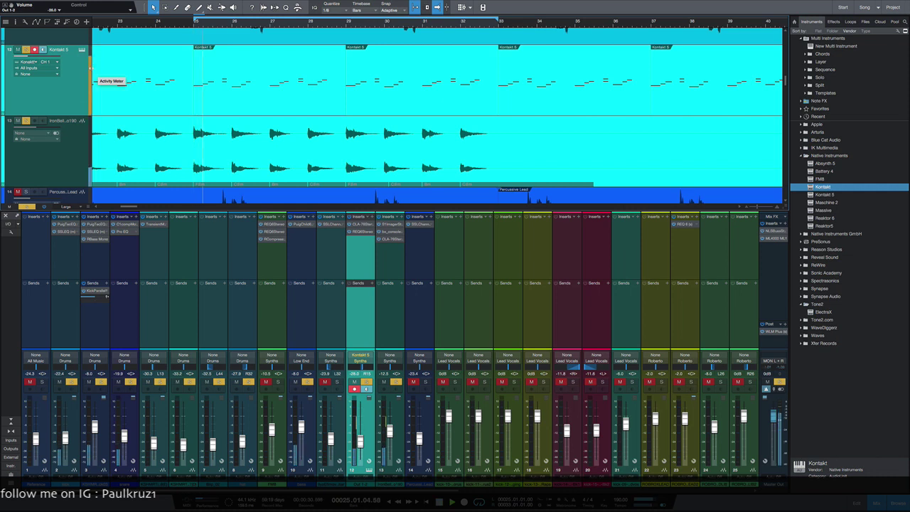
key(space)
key(space)
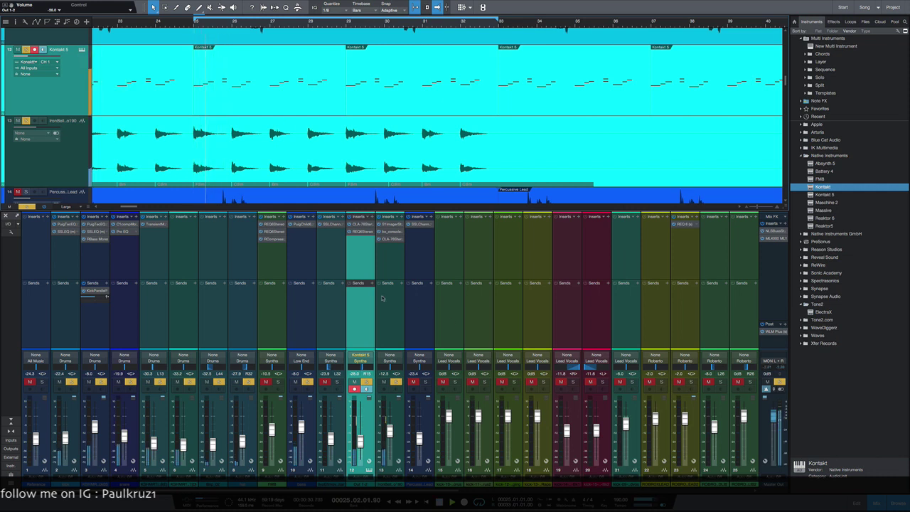
Examine the Kontakt 5 channel's CLA-76 compressor and REQ 6 equalizer settings and close both plug-ins
click(361, 225)
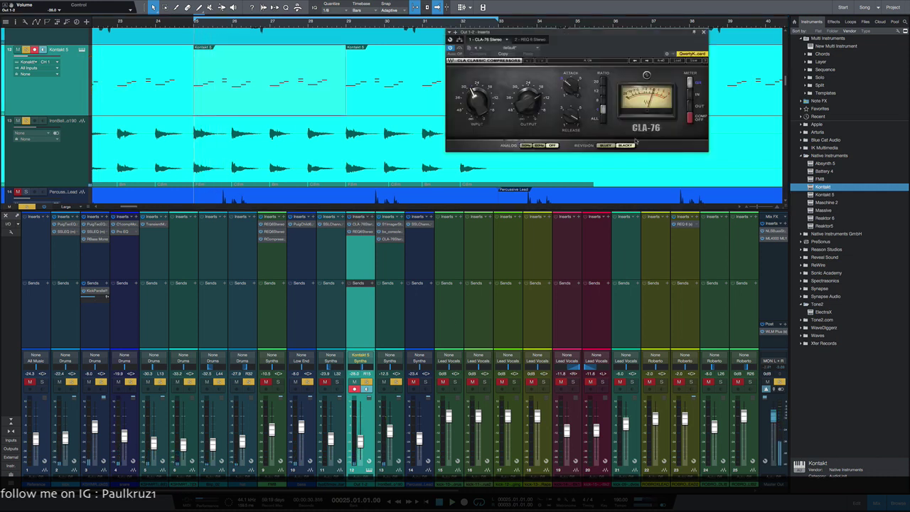
click(362, 231)
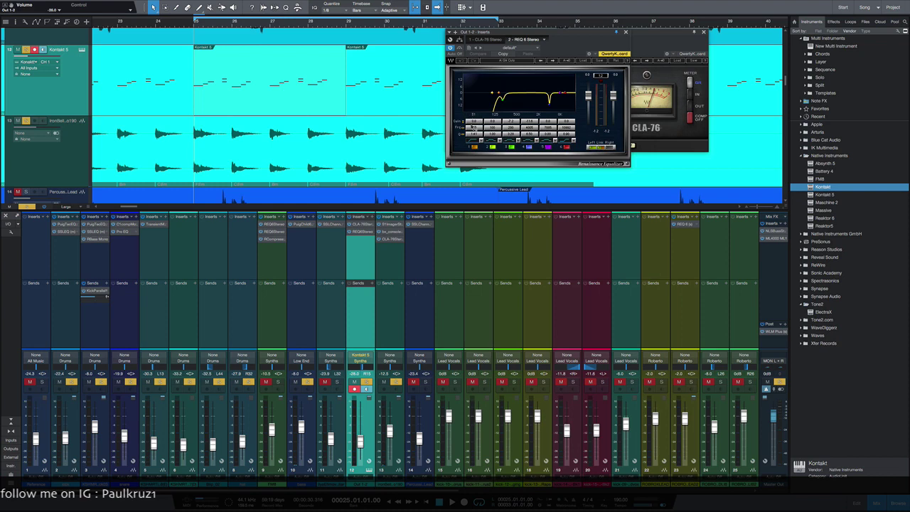
click(626, 32)
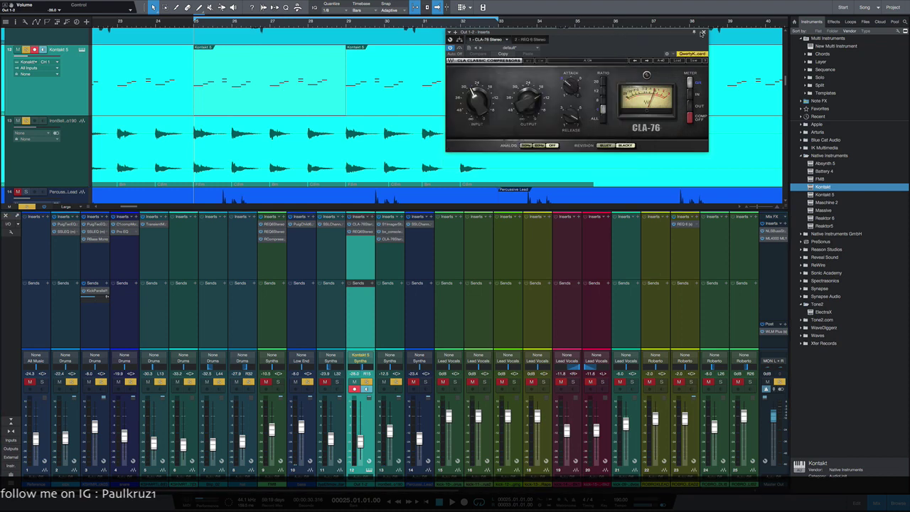
click(703, 32)
Clear the solos on all channels and solo only the Kontakt 5 channel
click(326, 267)
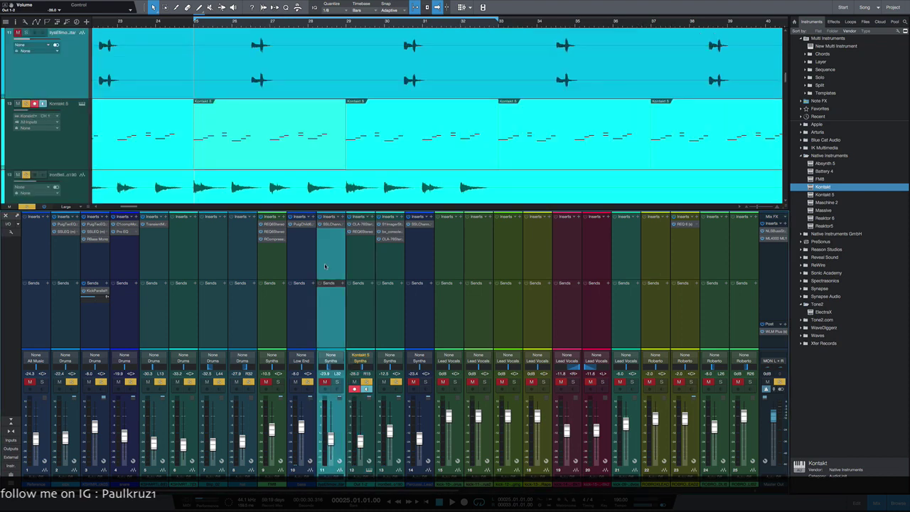
click(370, 322)
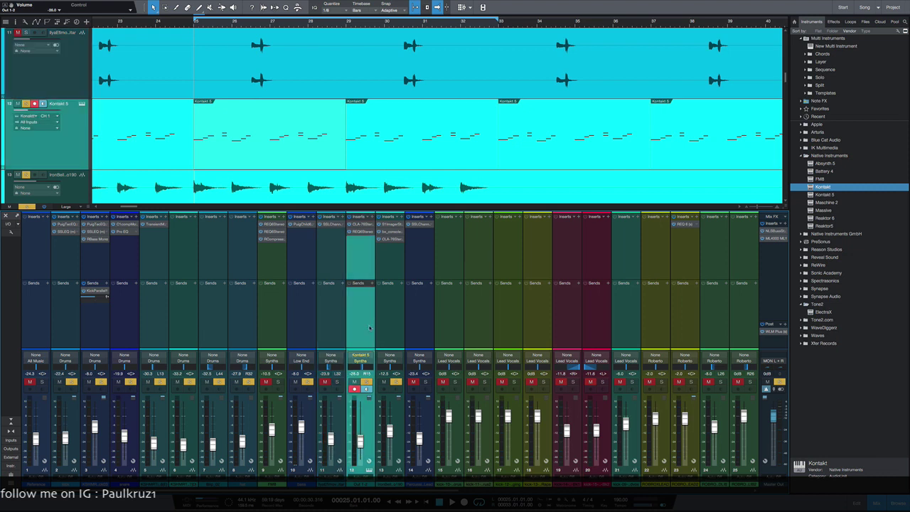
click(332, 338)
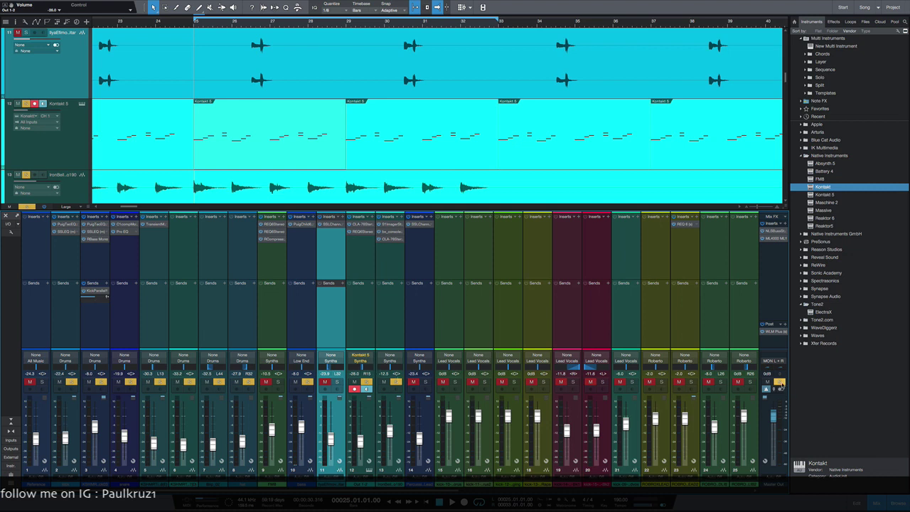
click(782, 382)
click(366, 383)
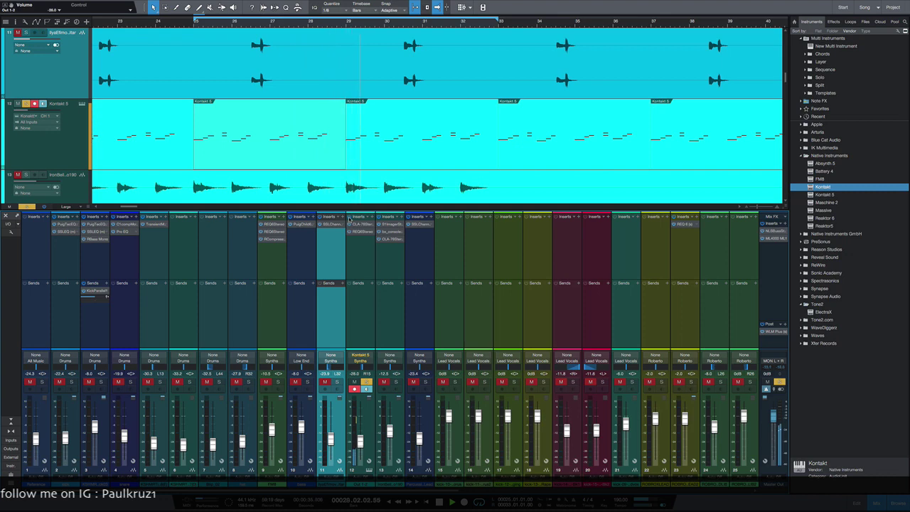
Stop playback and solo the drum channels 2 through 8 together with channel 13 and the bass channel
key(space)
click(64, 405)
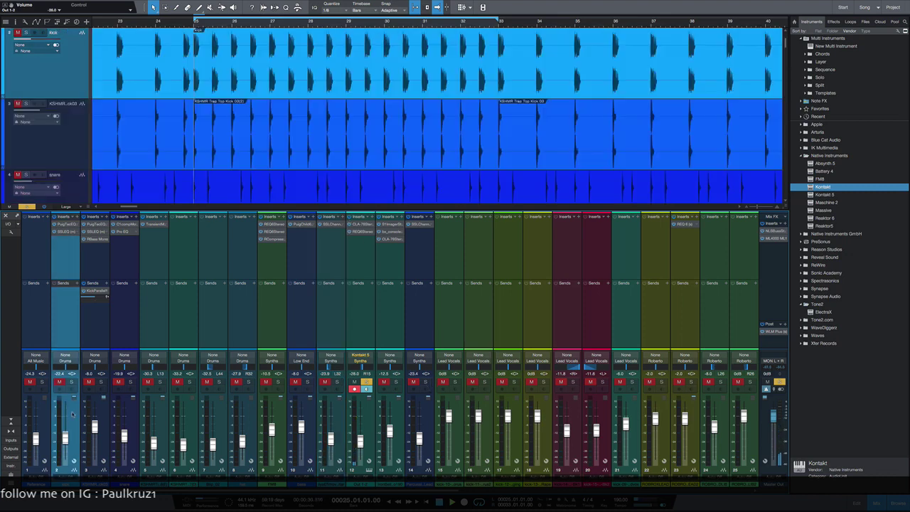
shift+click(241, 413)
click(248, 382)
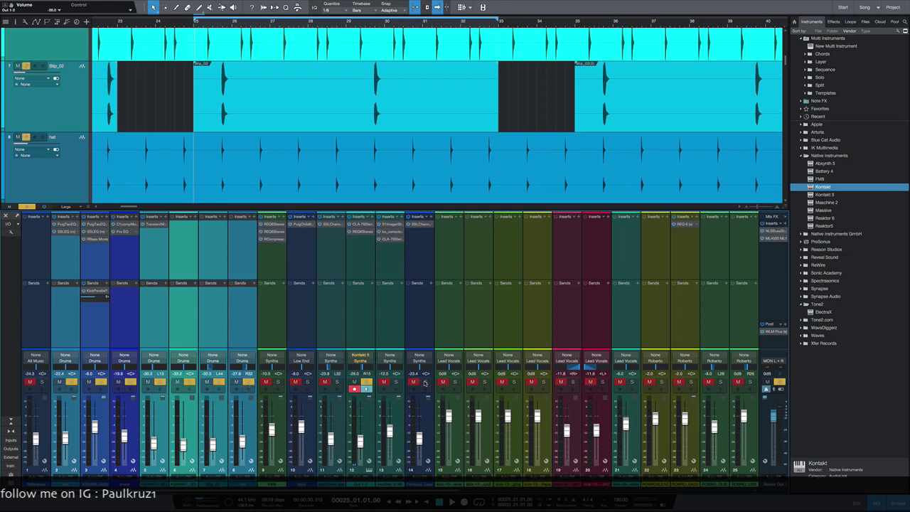
click(396, 382)
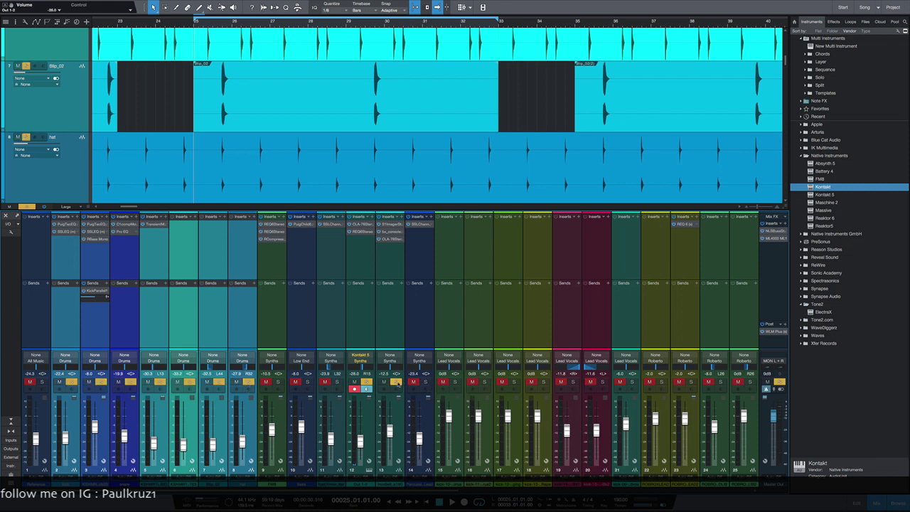
click(306, 381)
Add the electric guitar channel to the soloed channels and play the loop from bar 25
click(326, 307)
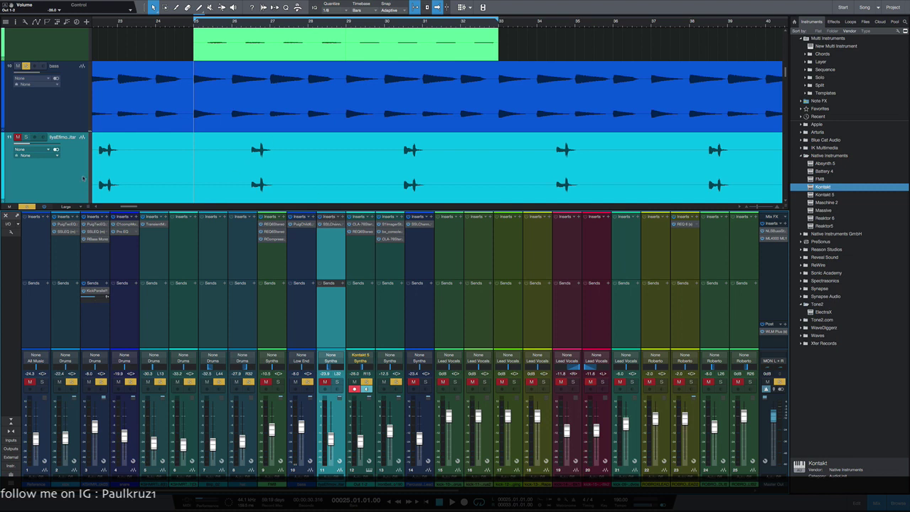
click(26, 137)
key(space)
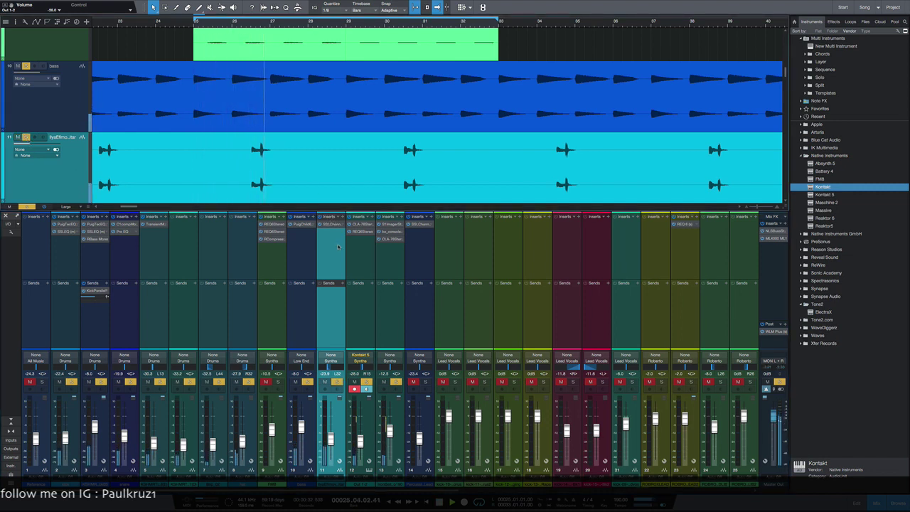
key(space)
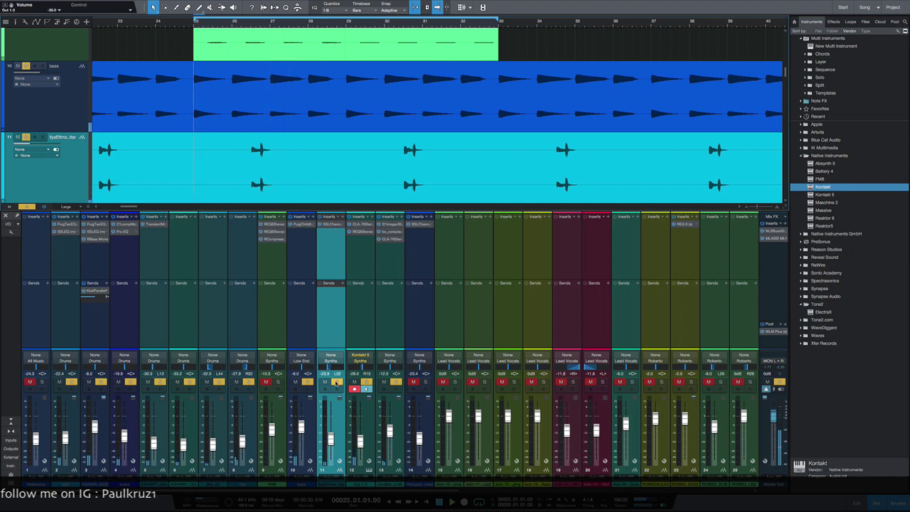
Load the Rhythm Guitar preset in the electric guitar channel's SSLChannel plug-in and audition the loop
click(330, 225)
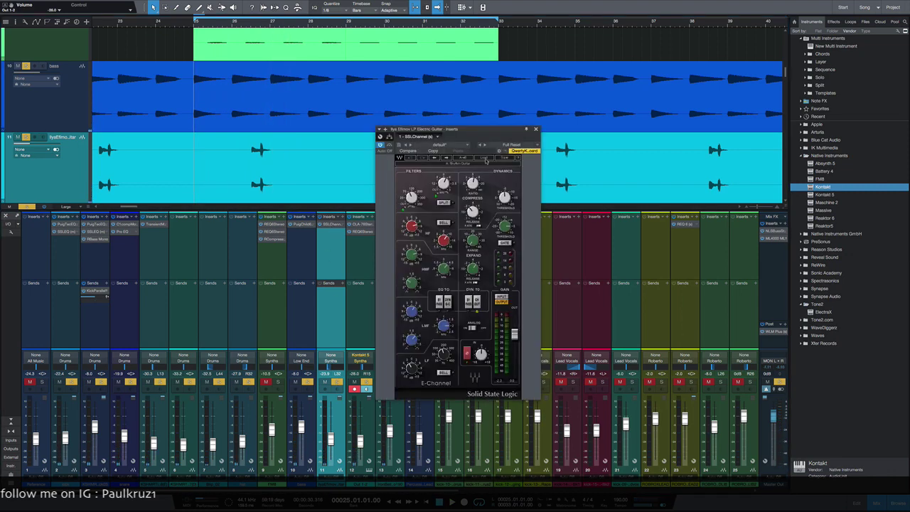
click(488, 160)
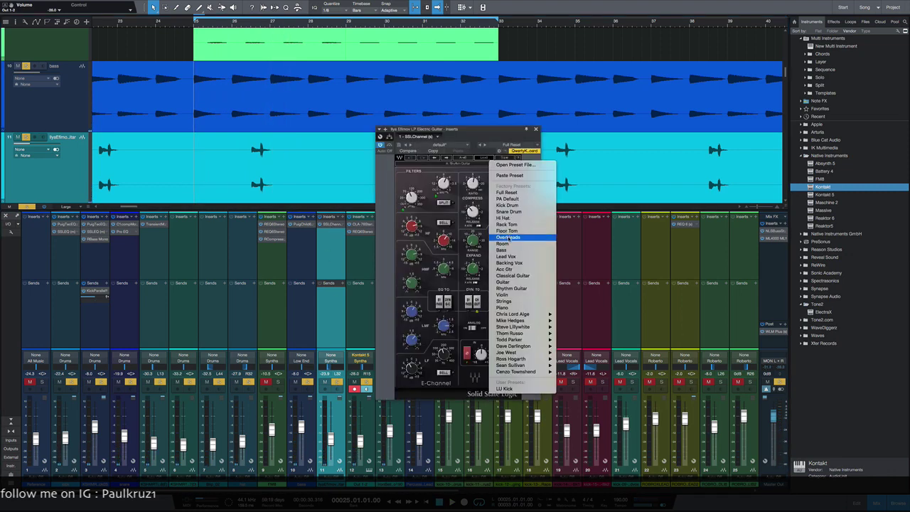
click(510, 289)
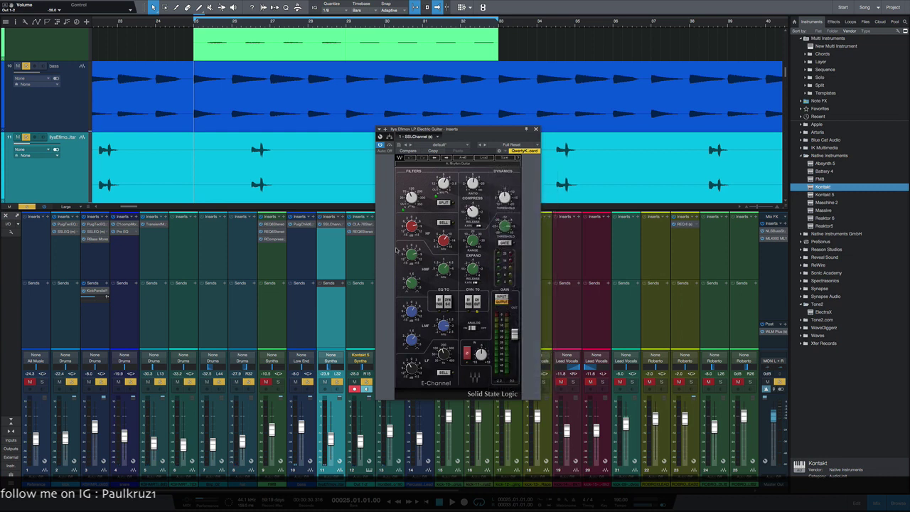
key(space)
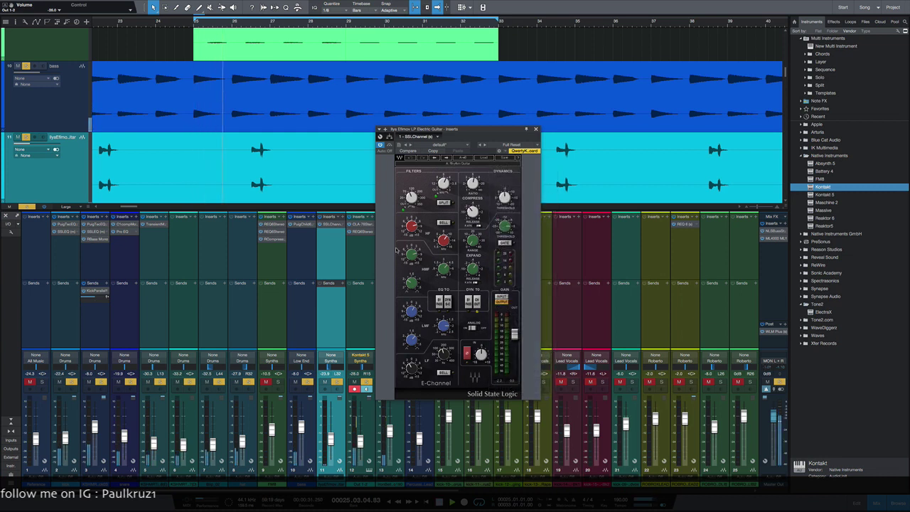
key(space)
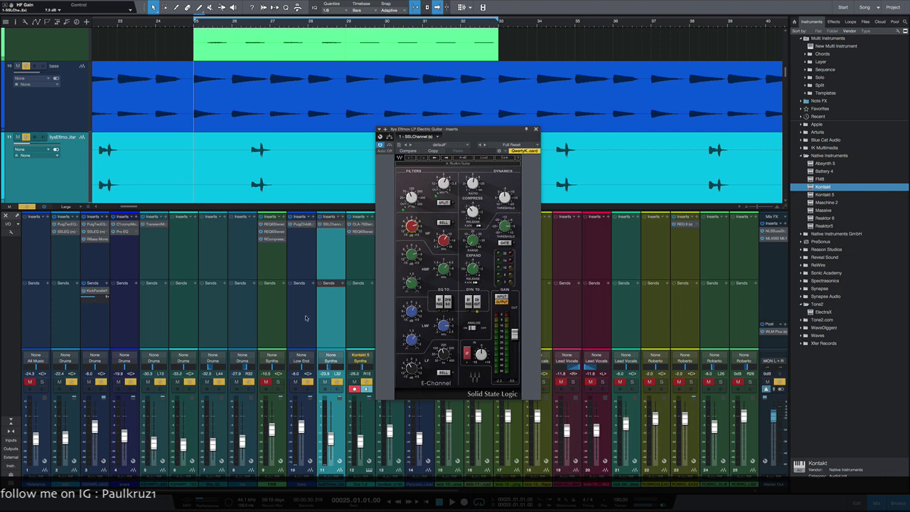
Bring up the FM8 channel's REQ 6 equalizer, clear the solos on all channels and solo only FM8
click(273, 299)
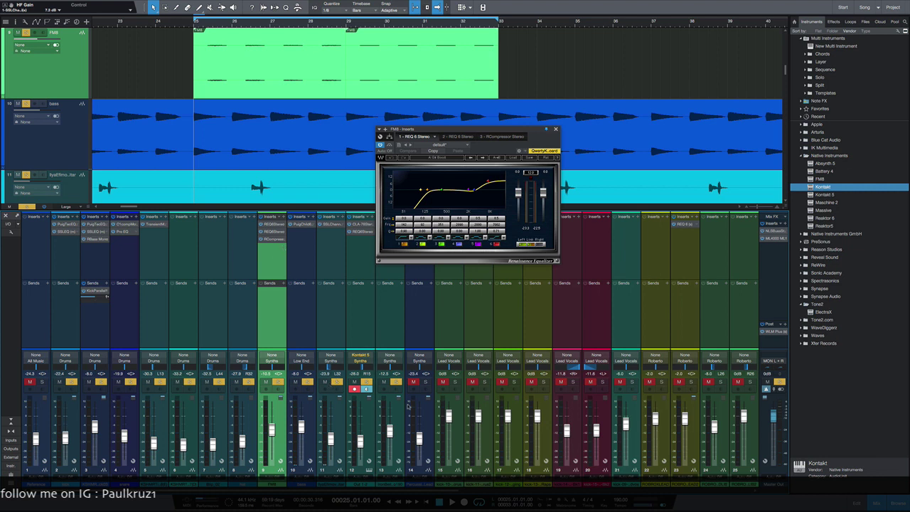
click(782, 388)
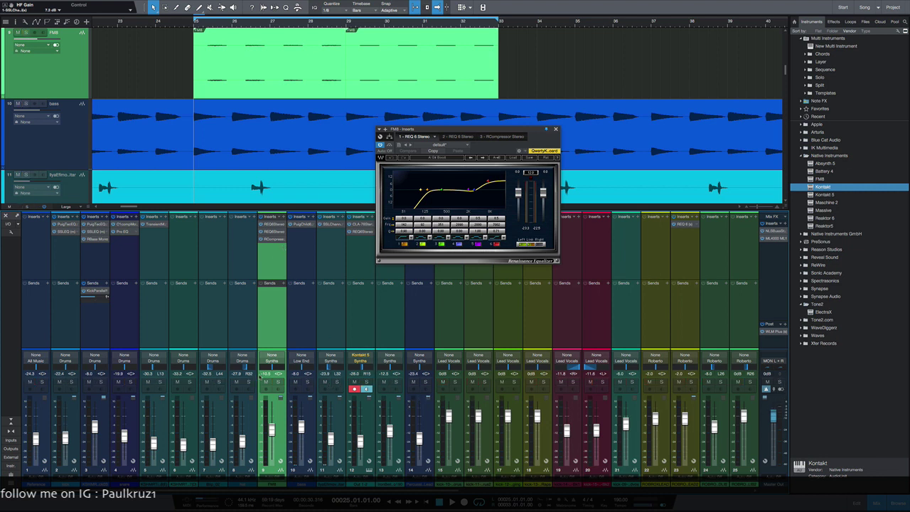
click(278, 382)
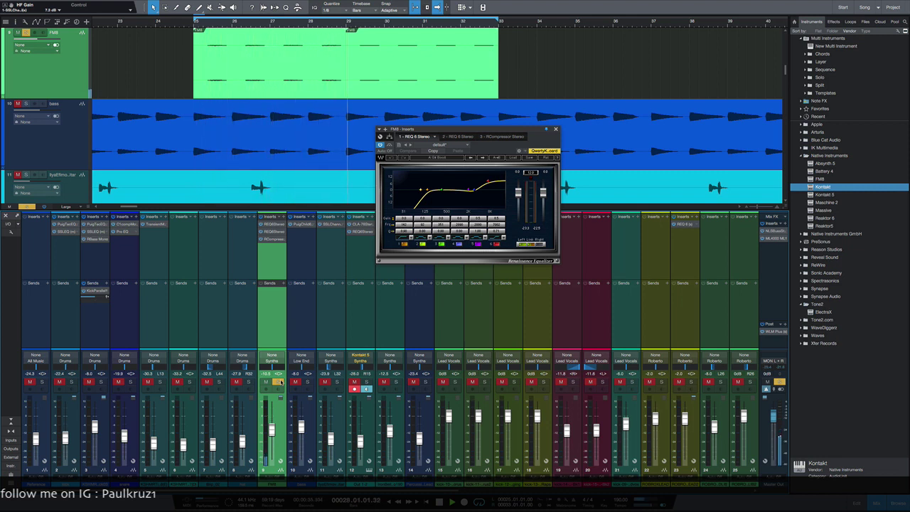
Select channels 2 through 13 and solo them together during playback
click(399, 425)
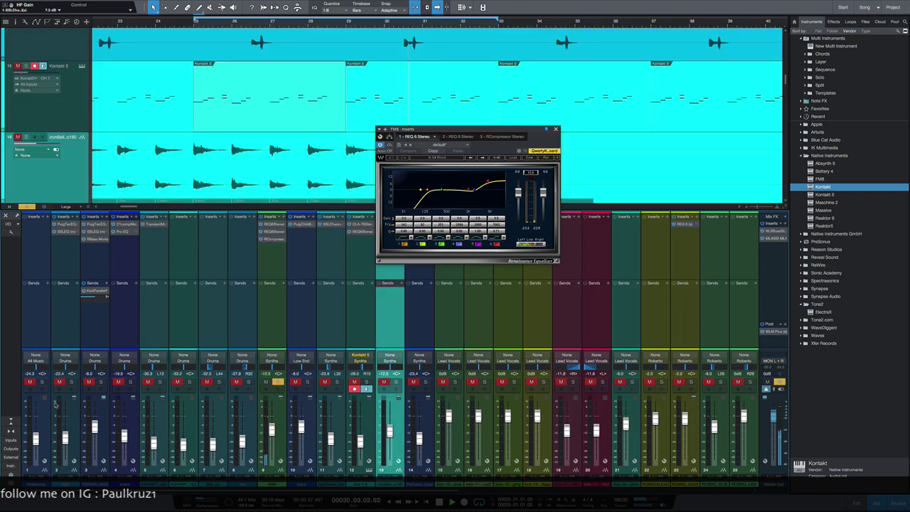
shift+click(62, 407)
click(72, 382)
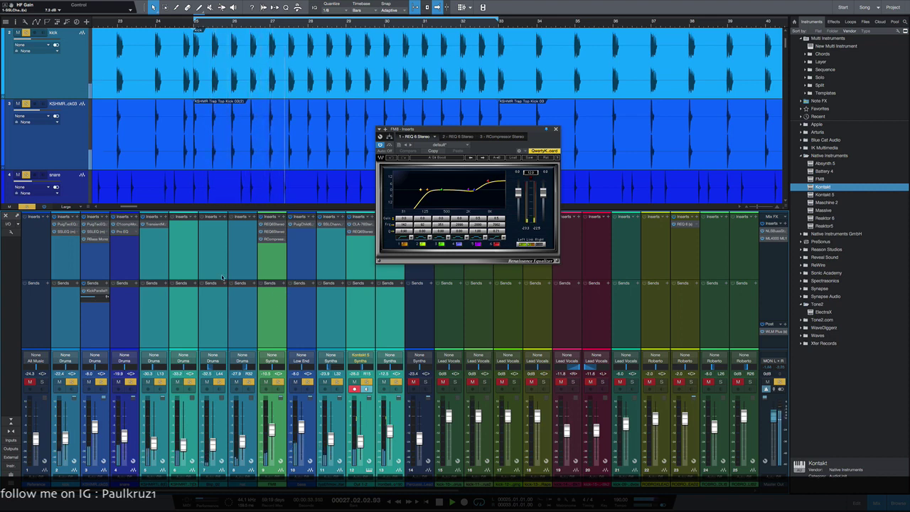
Add the Percussive Lead channel to the soloed channels and play the loop
click(342, 317)
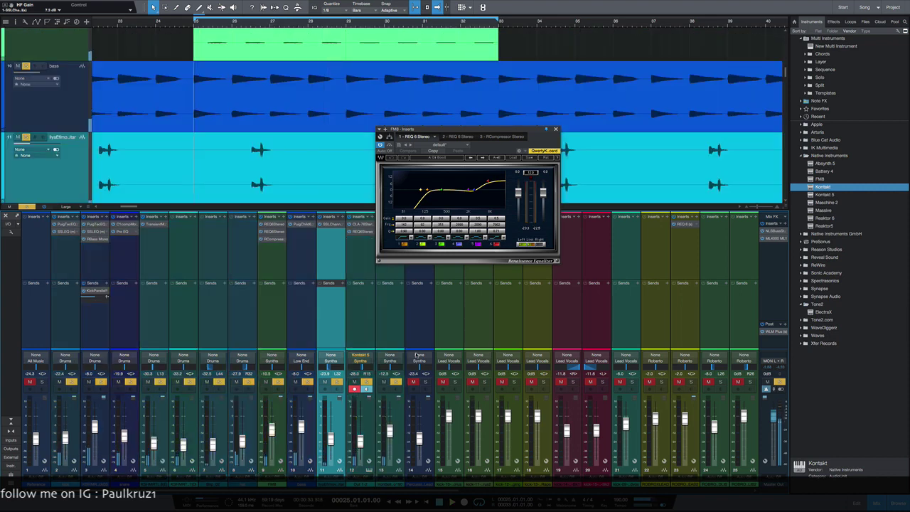
click(421, 369)
click(426, 382)
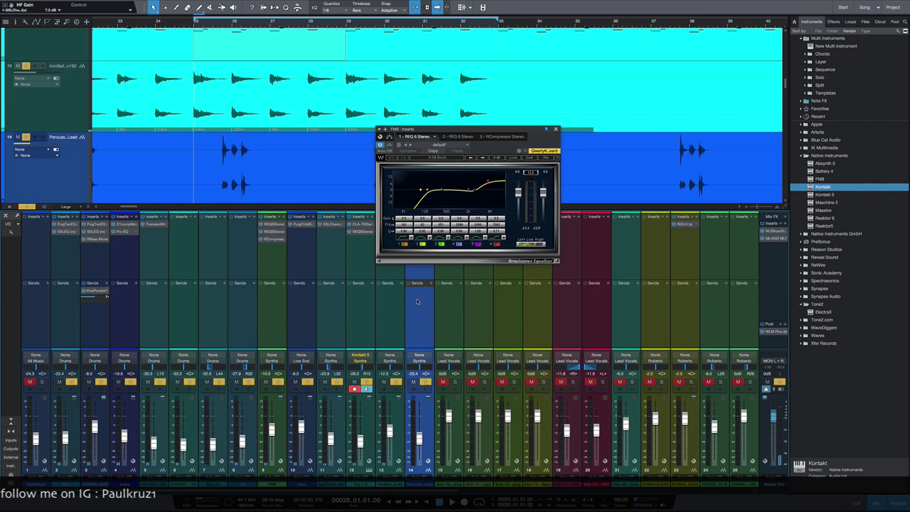
key(space)
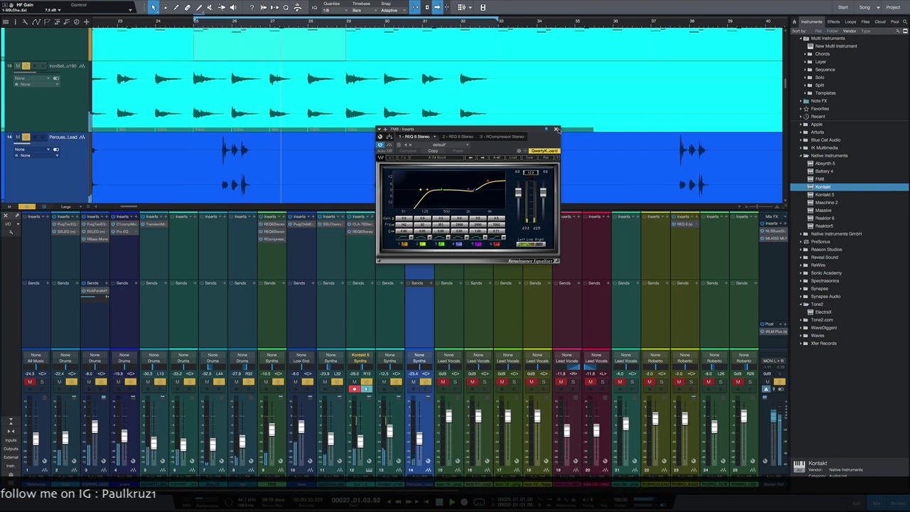
Close the REQ 6 window, adjust the compressor threshold in the Percussive Lead's SSLChannel, play the loop briefly and close the plug-in
click(556, 129)
key(space)
click(418, 224)
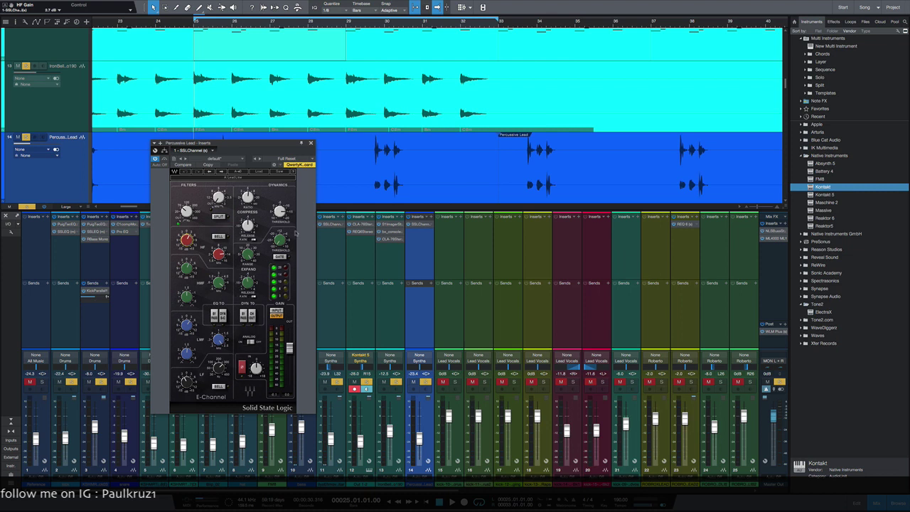
drag(280, 211, 280, 219)
key(space)
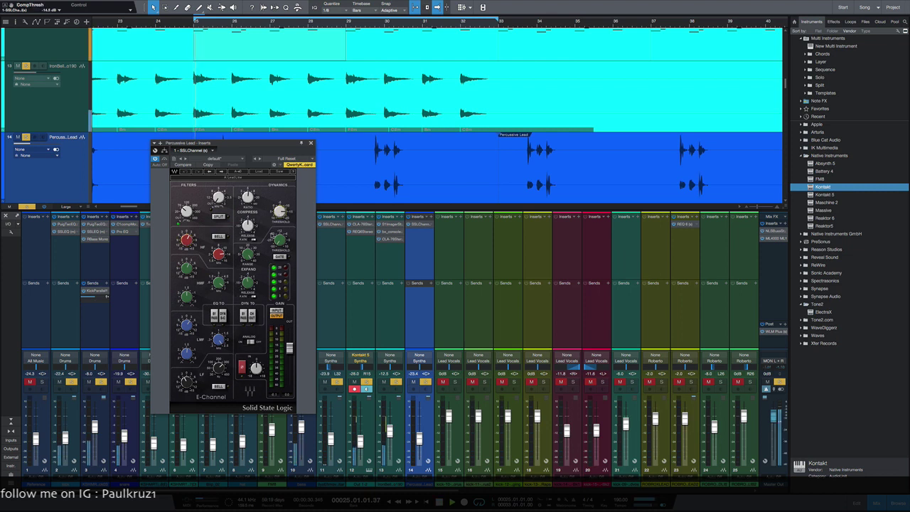
click(311, 143)
key(space)
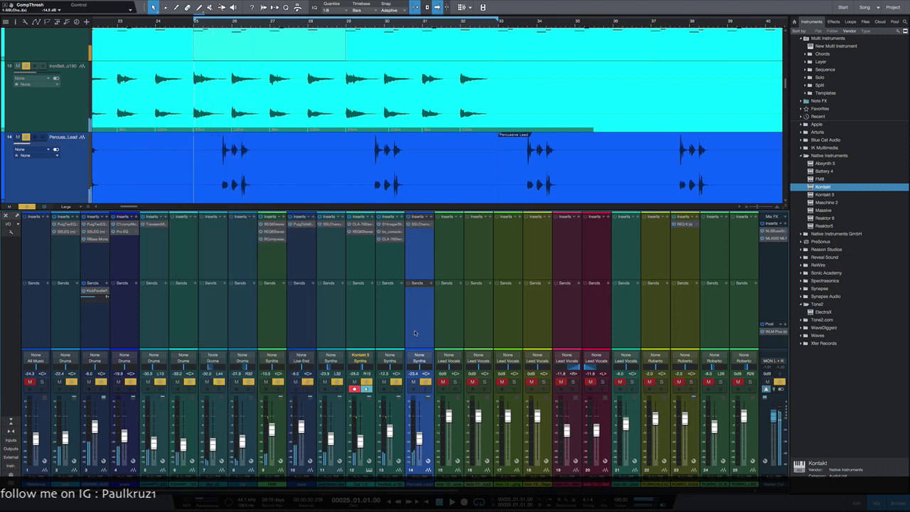
Select channels 2 through 14 and play the loop to compare their sound with and without inserts
shift+click(70, 315)
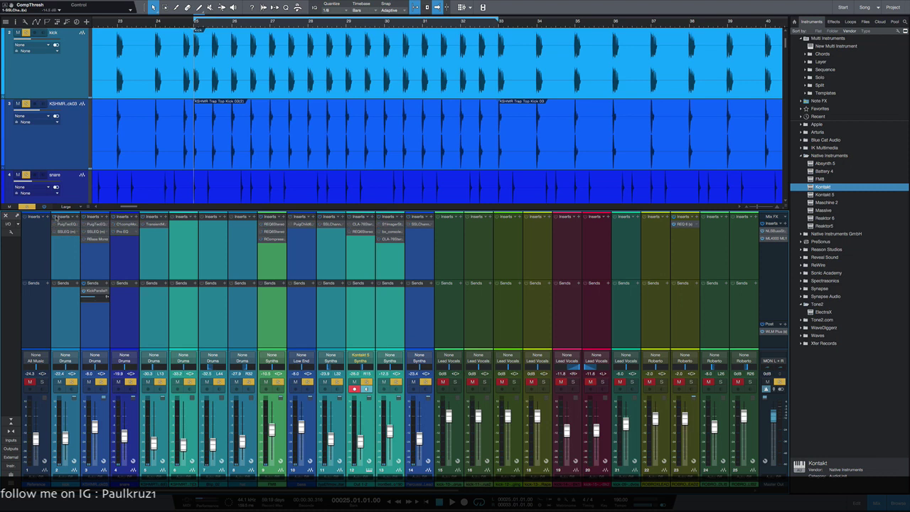
key(space)
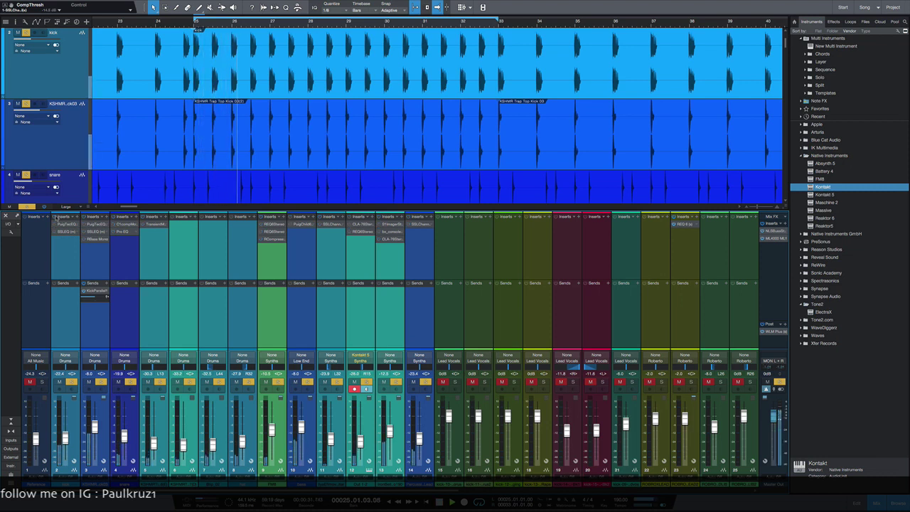
key(space)
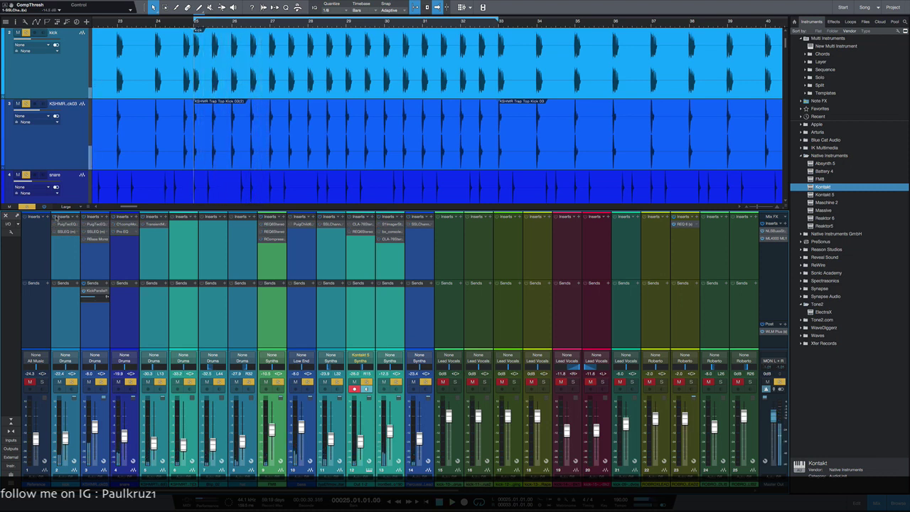
key(space)
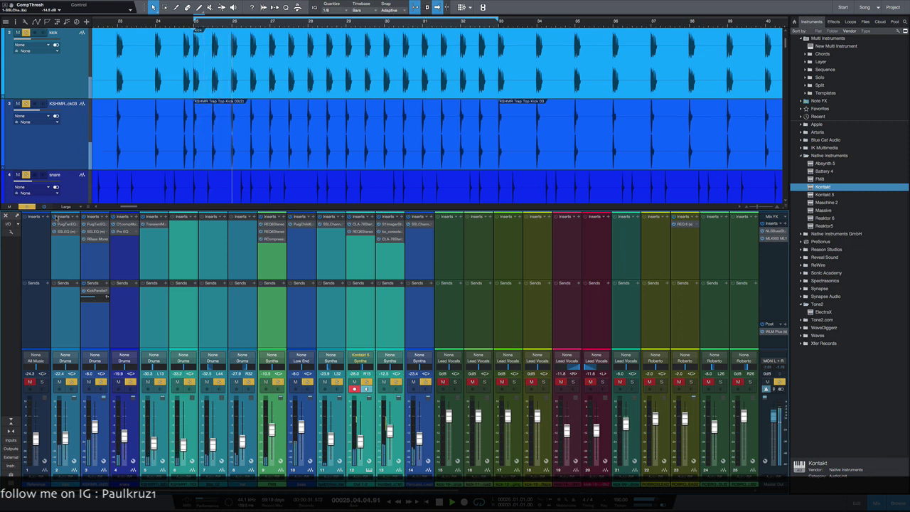
key(space)
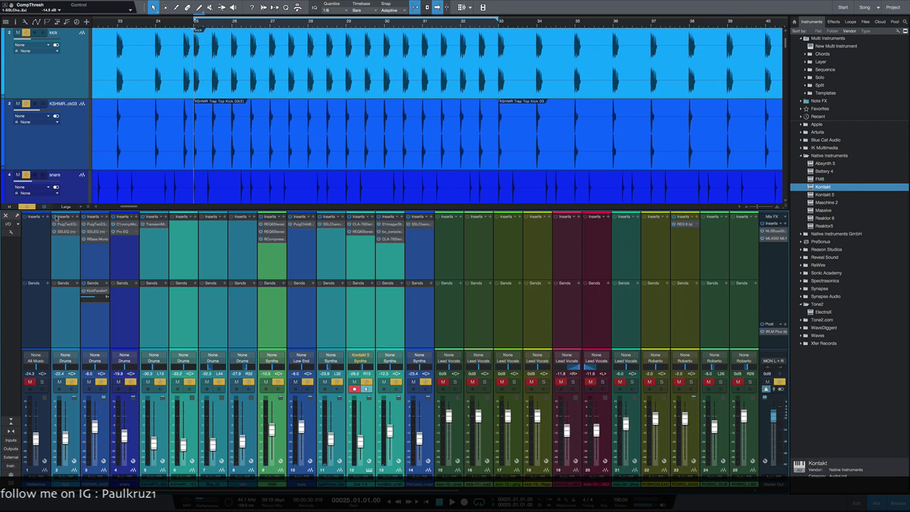
Disarm the Kontakt 5 channel and replay the loop to compare the mix with bypassed and active inserts
scroll(67, 215, right, 1)
click(349, 388)
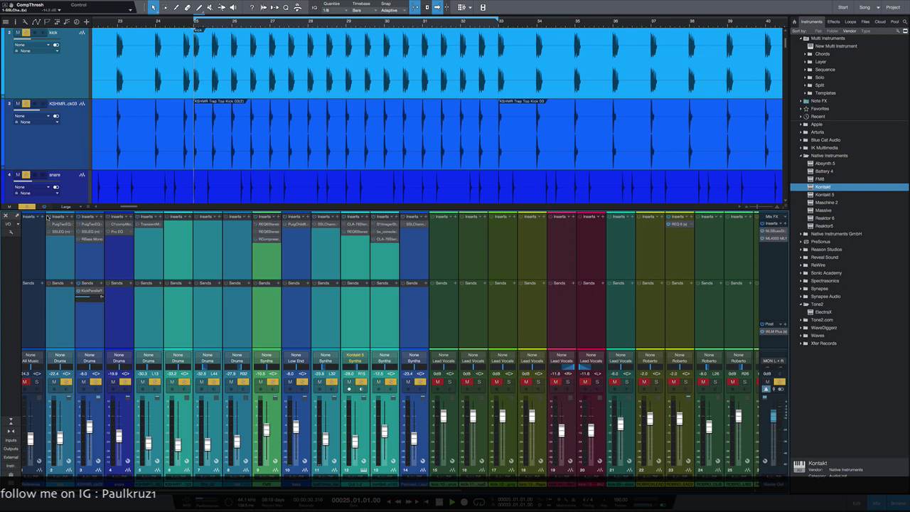
key(space)
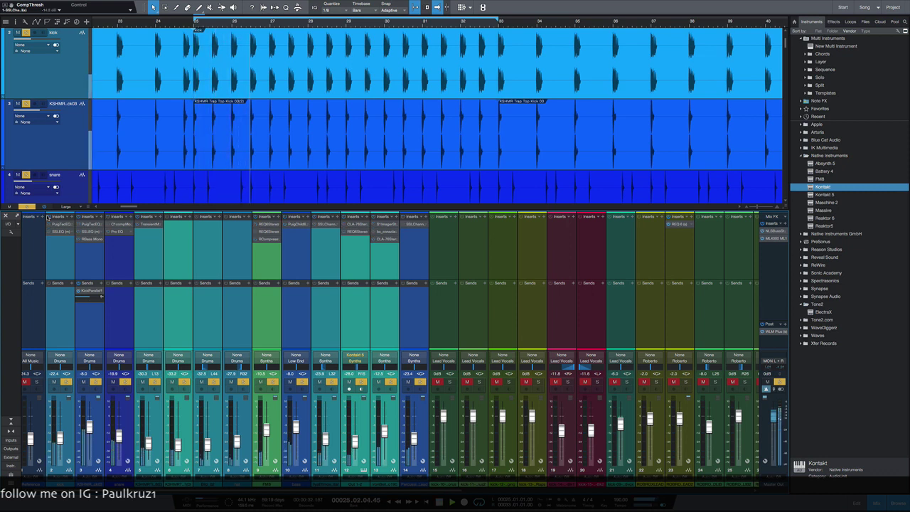
key(space)
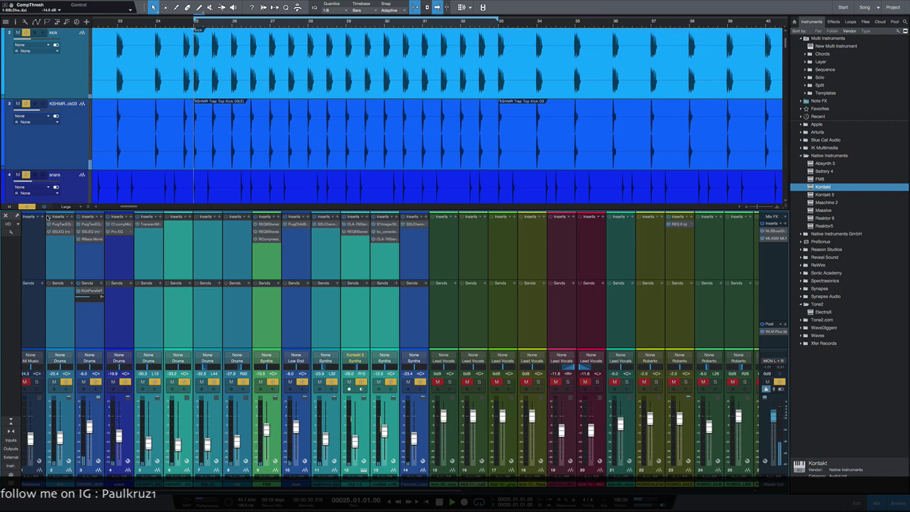
key(space)
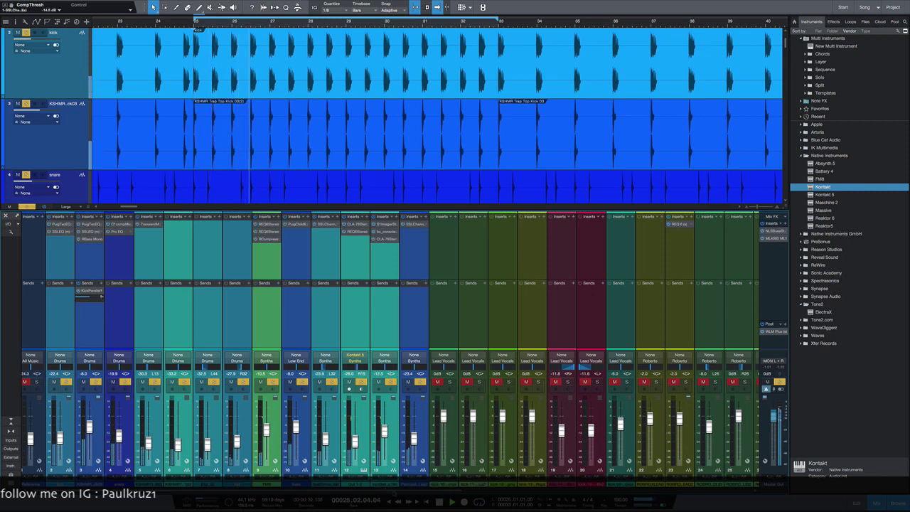
Clear the solos on all channels, stop playback and solo the Lead Vocals bus
scroll(610, 399, right, 5)
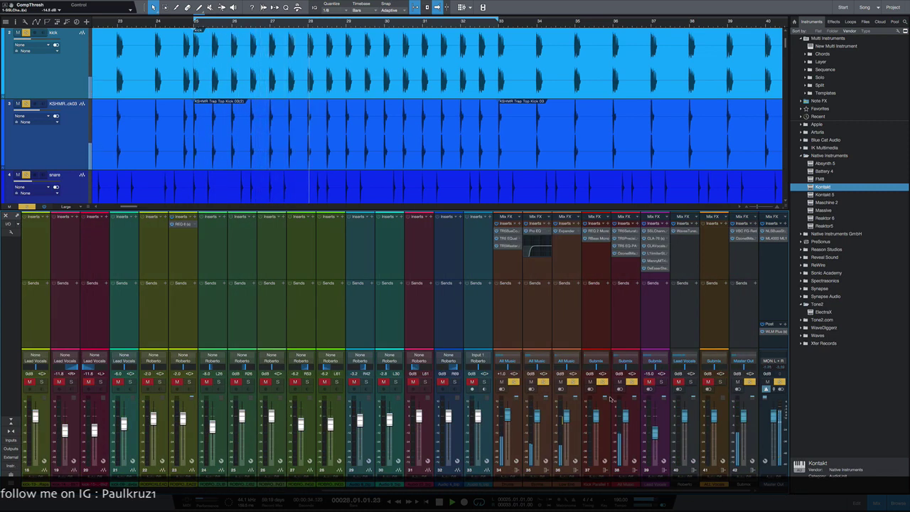
click(604, 384)
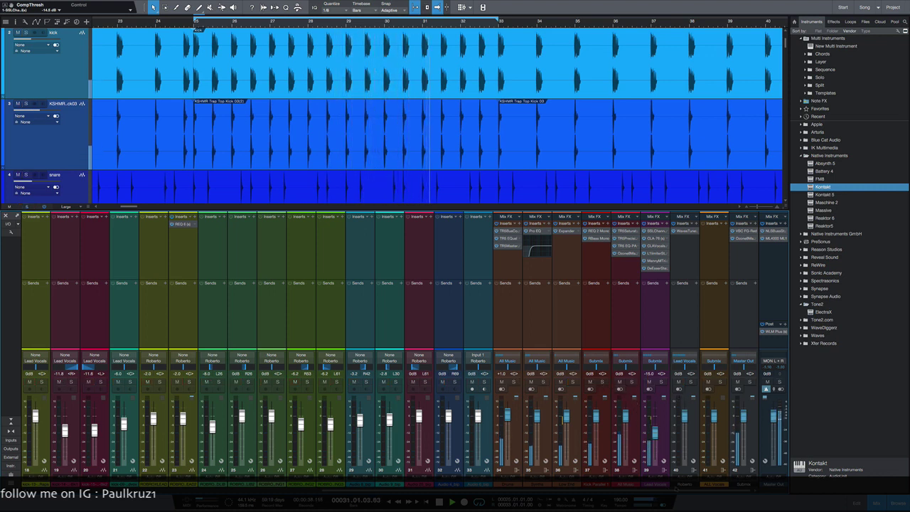
click(664, 392)
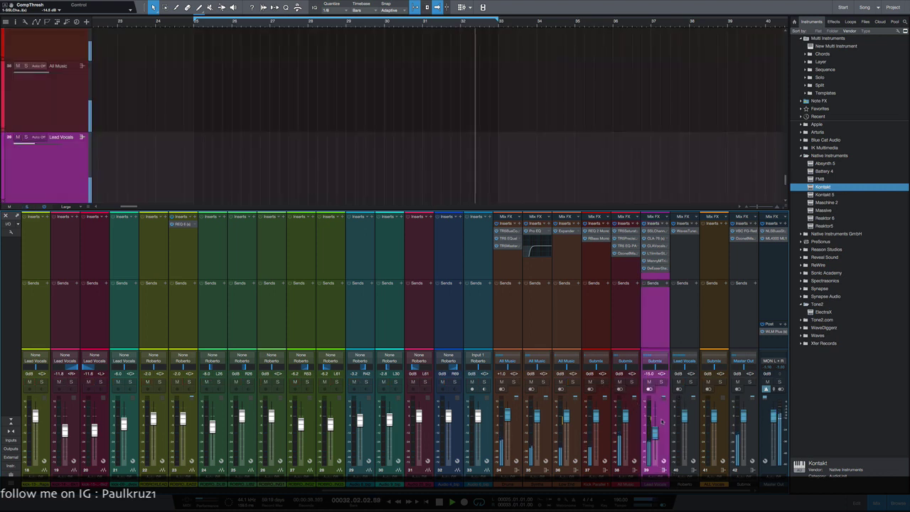
key(space)
click(661, 382)
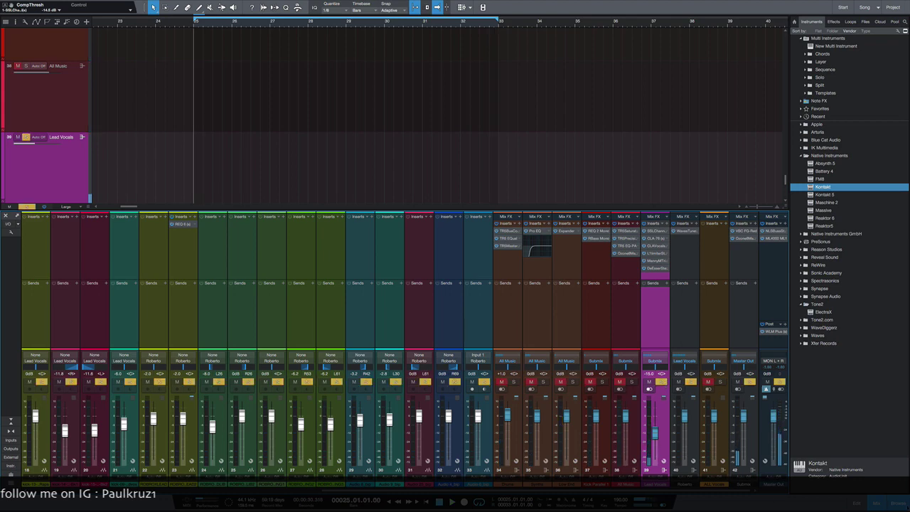
Hide the mixer console and look over all the vocal tracks along the song's arrangement
key(F3)
scroll(532, 320, up, 10)
scroll(530, 347, up, 3)
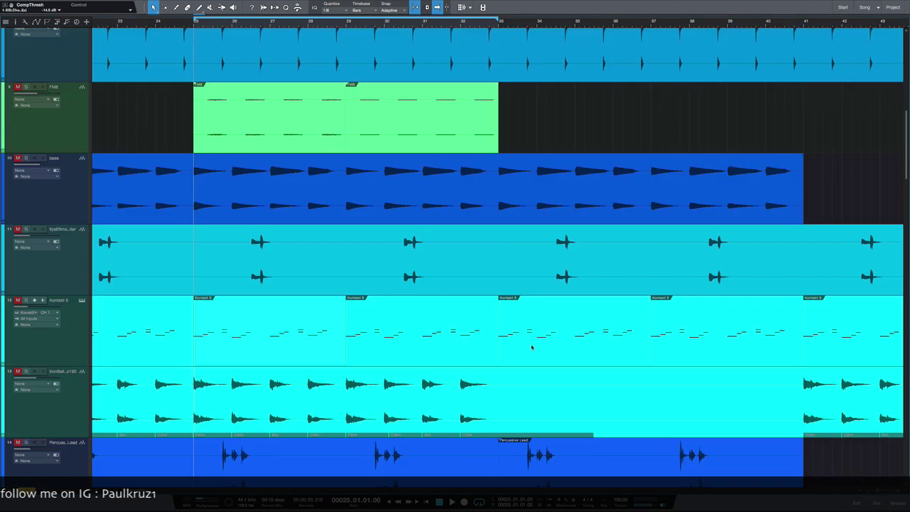
scroll(531, 349, down, 8)
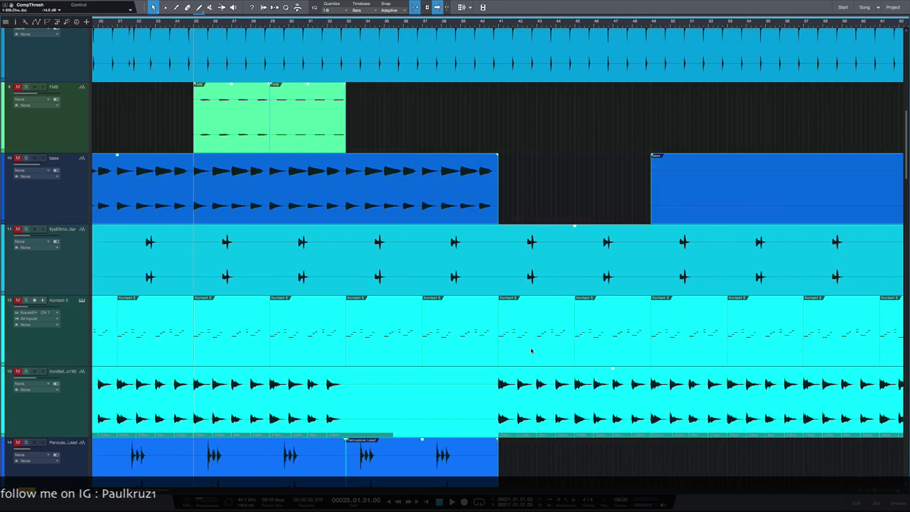
scroll(232, 103, down, 10)
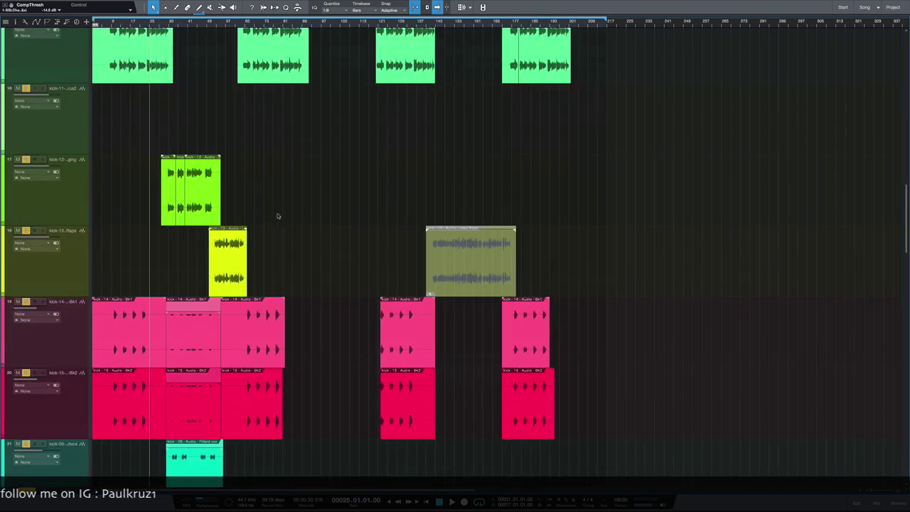
scroll(307, 226, up, 2)
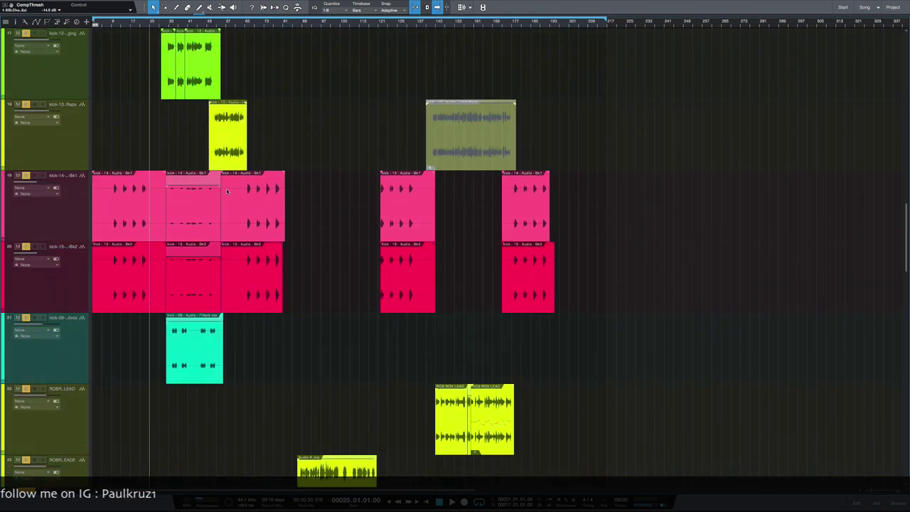
scroll(290, 215, down, 2)
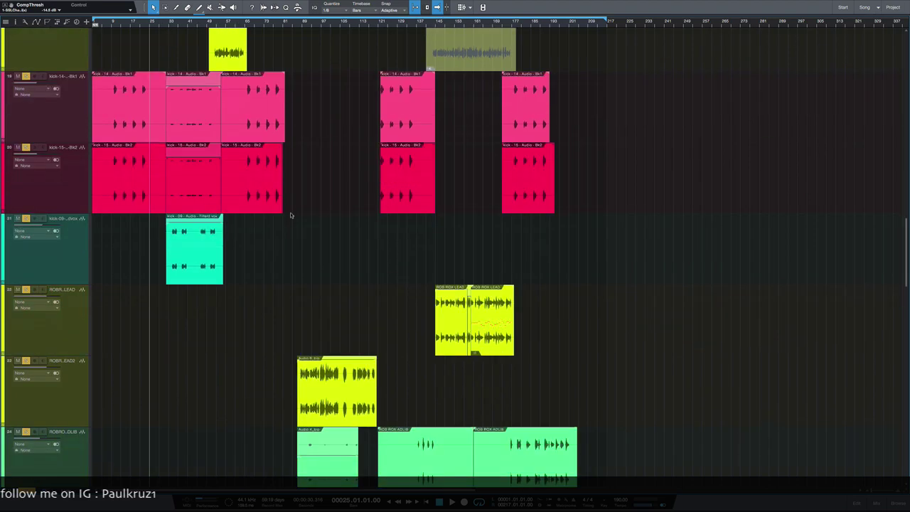
scroll(290, 212, down, 7)
scroll(290, 212, up, 5)
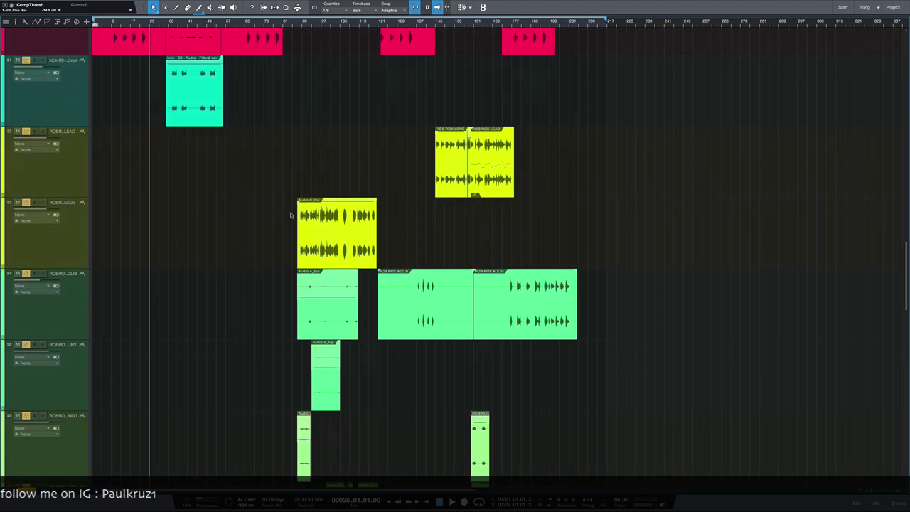
scroll(290, 211, down, 10)
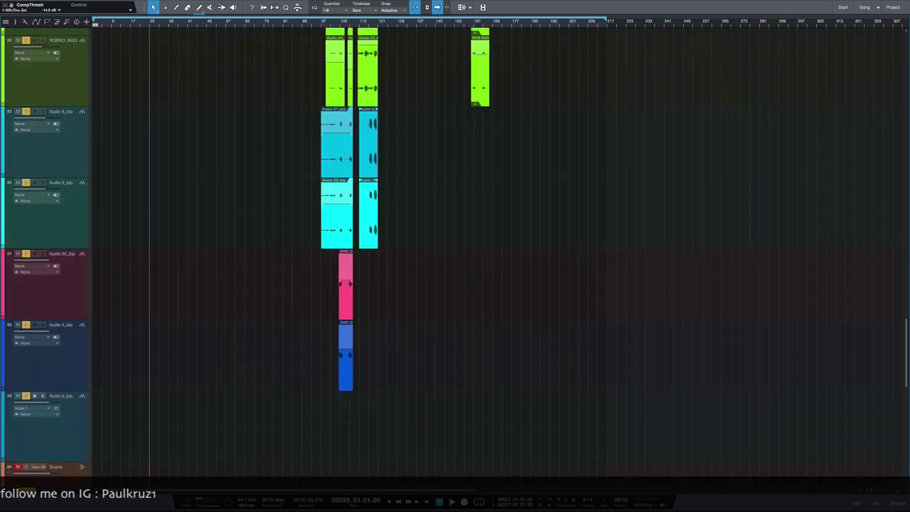
Set the arrangement's track height to Small, select lead chorus track 15 and show the mixer console again
click(77, 484)
click(72, 449)
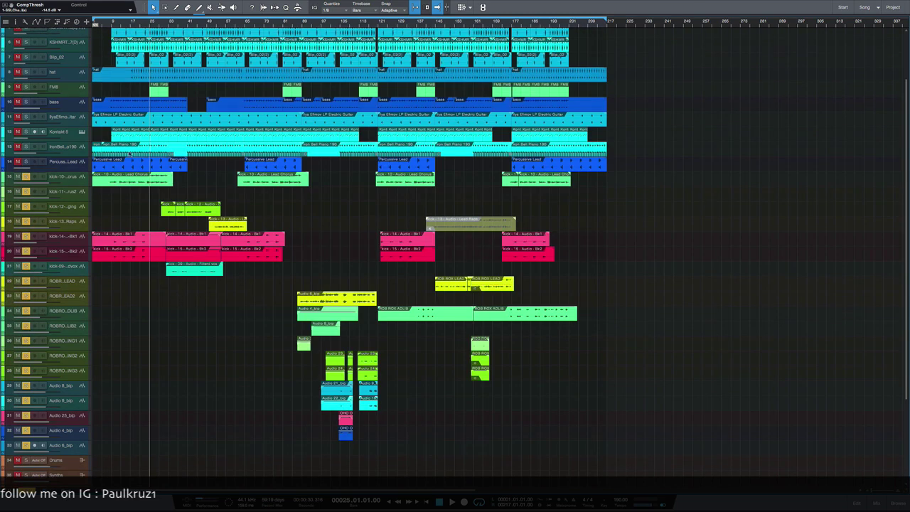
click(74, 182)
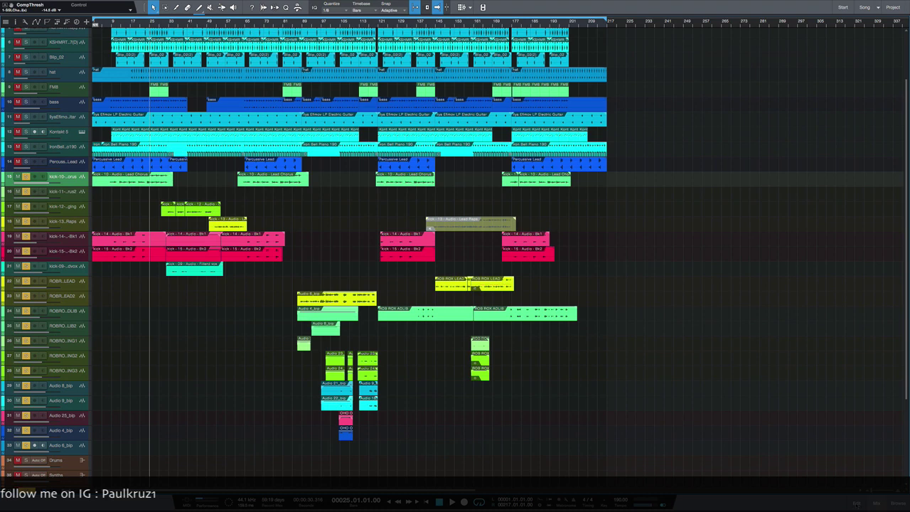
key(F3)
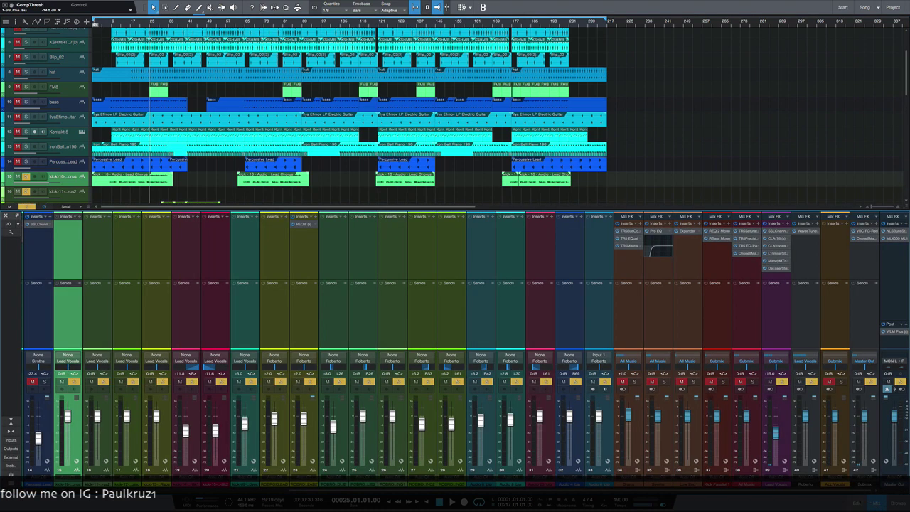
Inspect the REQ 6 equalizer curve on channel 23 and close the plug-in
click(303, 224)
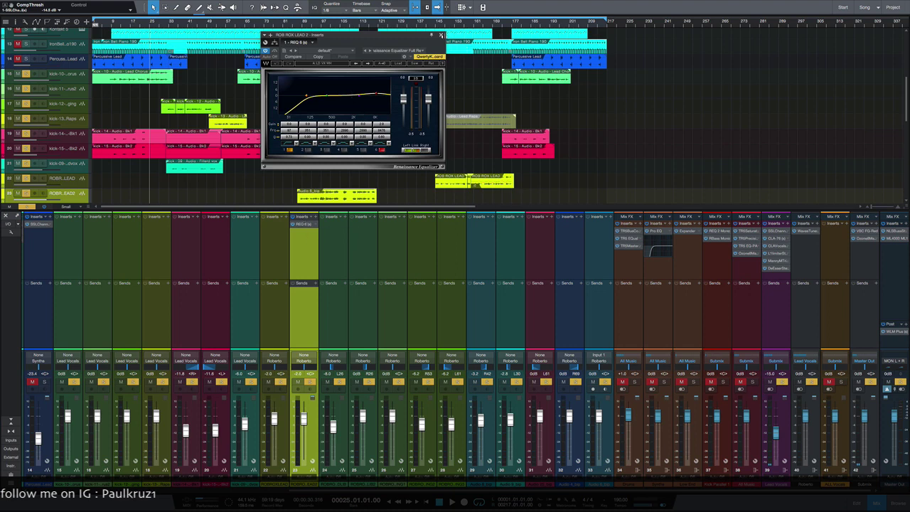
click(441, 34)
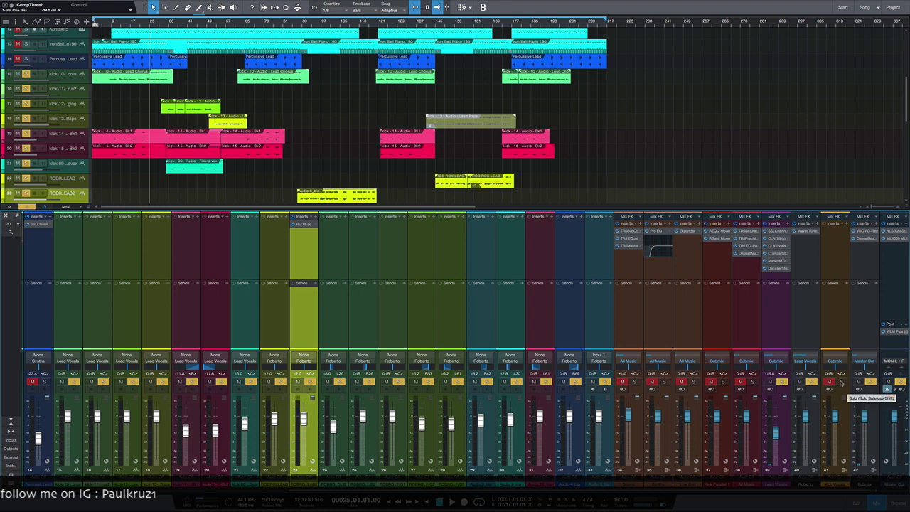
Solo bus channel 41, bypass the Lead Vocals bus inserts and play the vocals with and without them
click(841, 383)
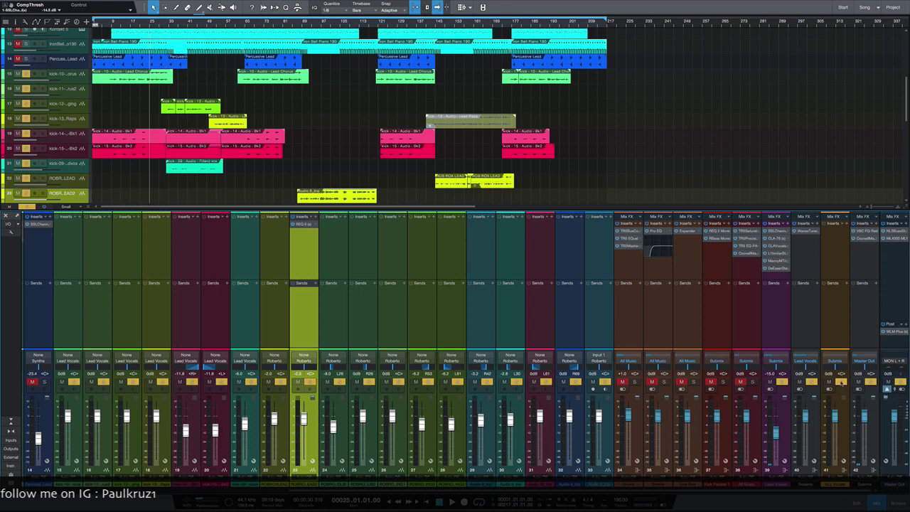
key(space)
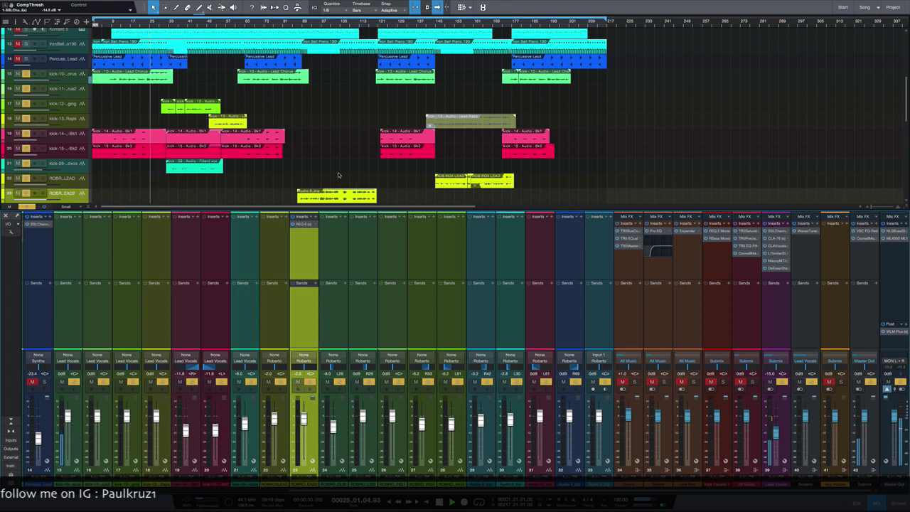
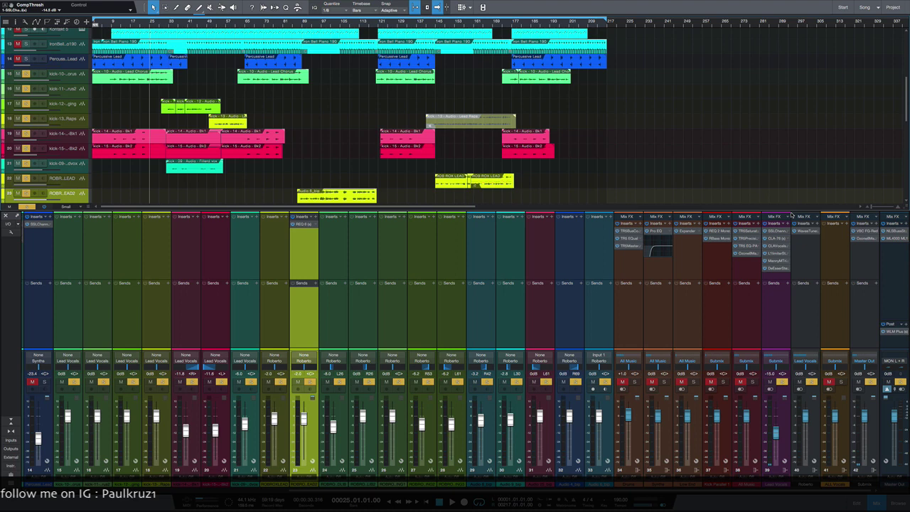
click(772, 269)
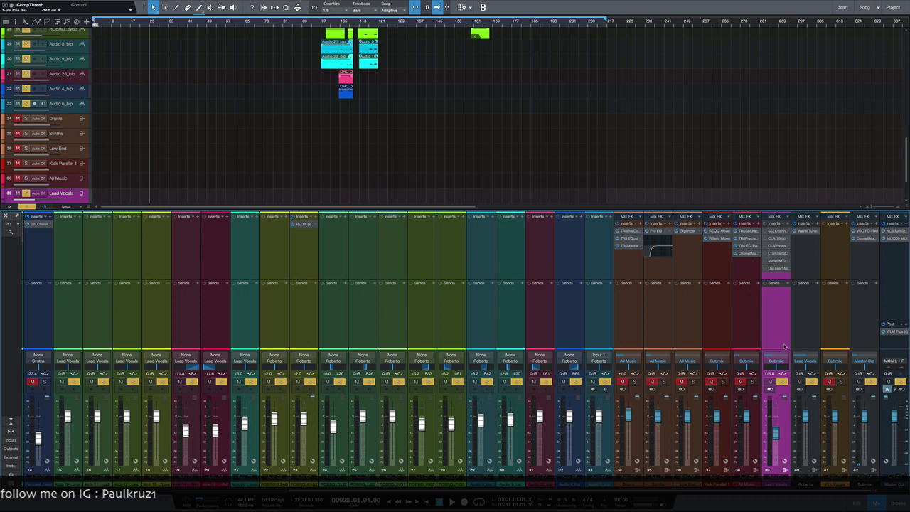
key(space)
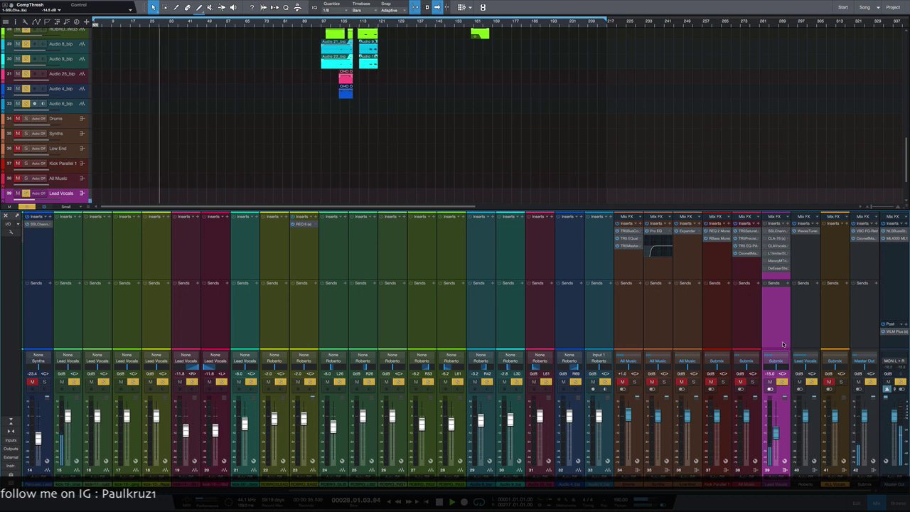
key(space)
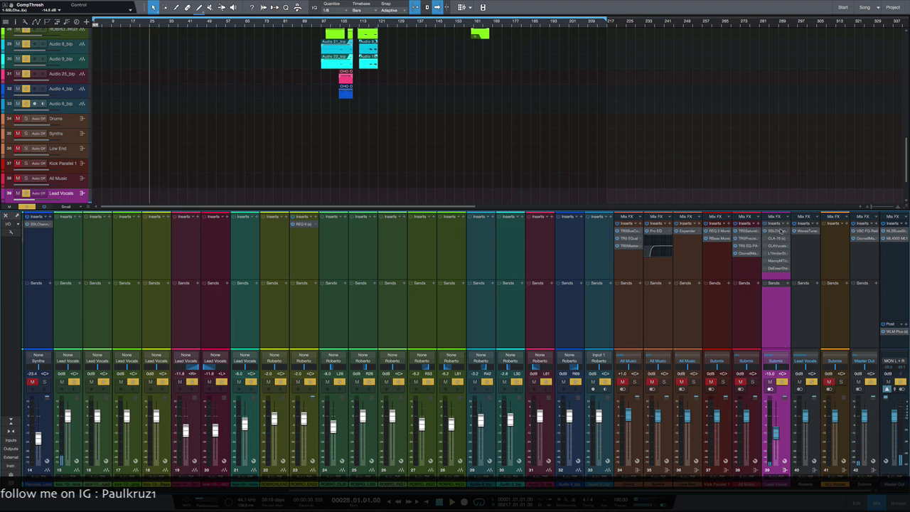
Activate the SSLChannel insert on the Lead Vocals bus, play the vocals with and without it, and close the plug-in
click(765, 231)
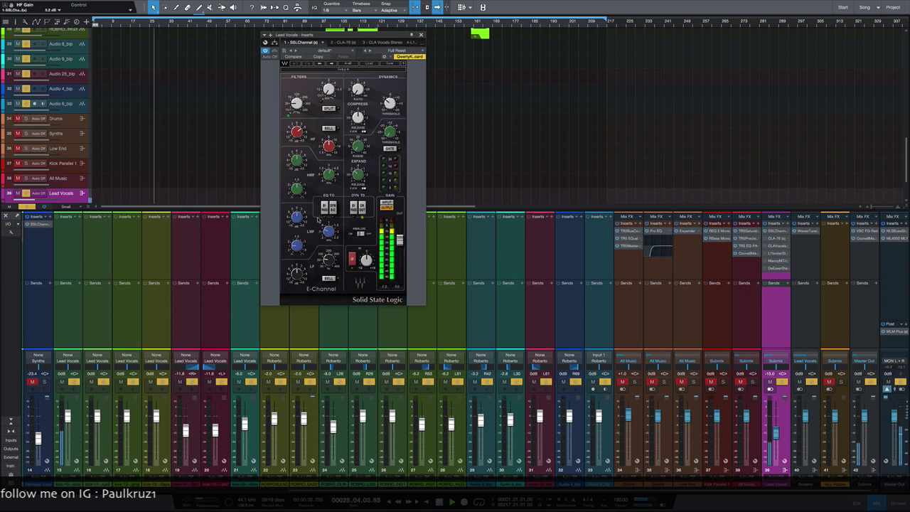
key(space)
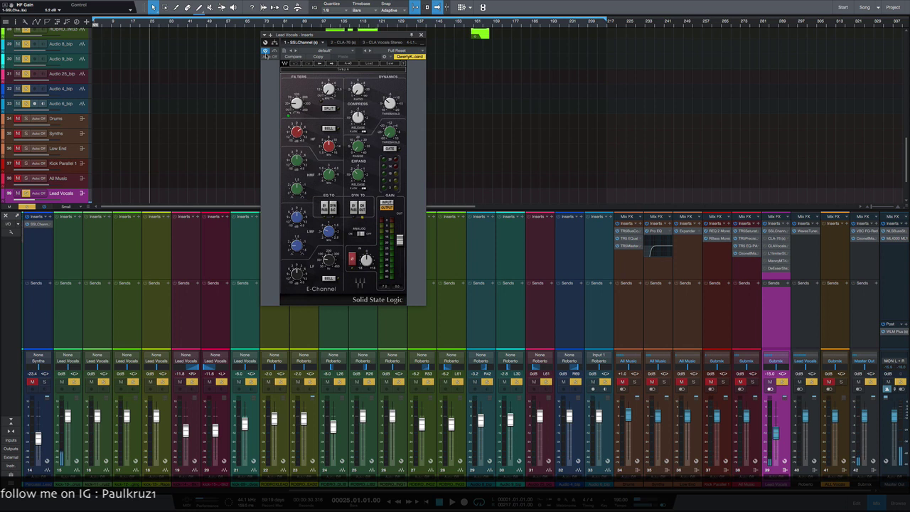
key(space)
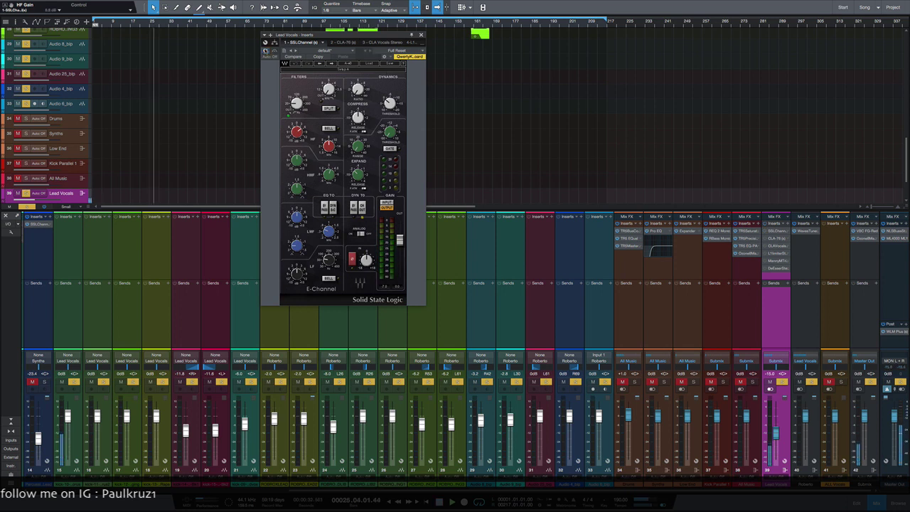
key(space)
click(420, 35)
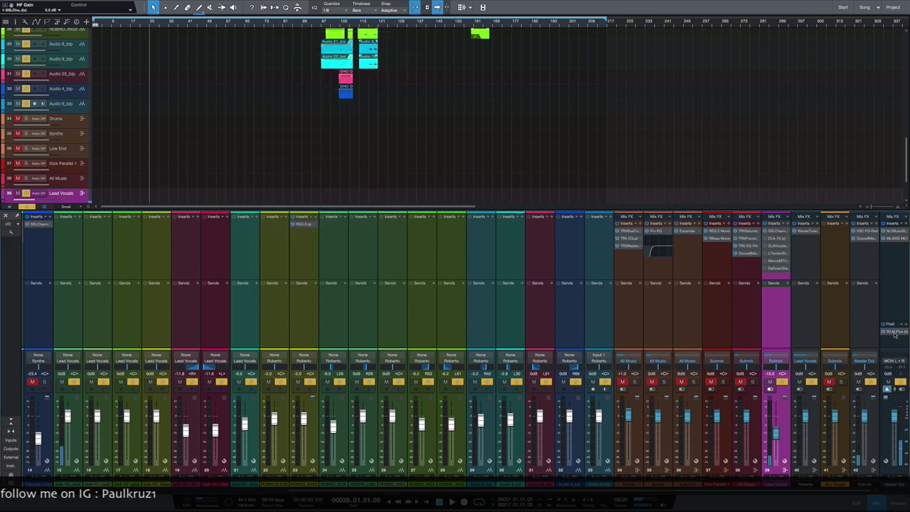
Activate the CLA-76 compressor and CLA Vocals inserts on the Lead Vocals bus and play the vocals through each
click(777, 238)
key(space)
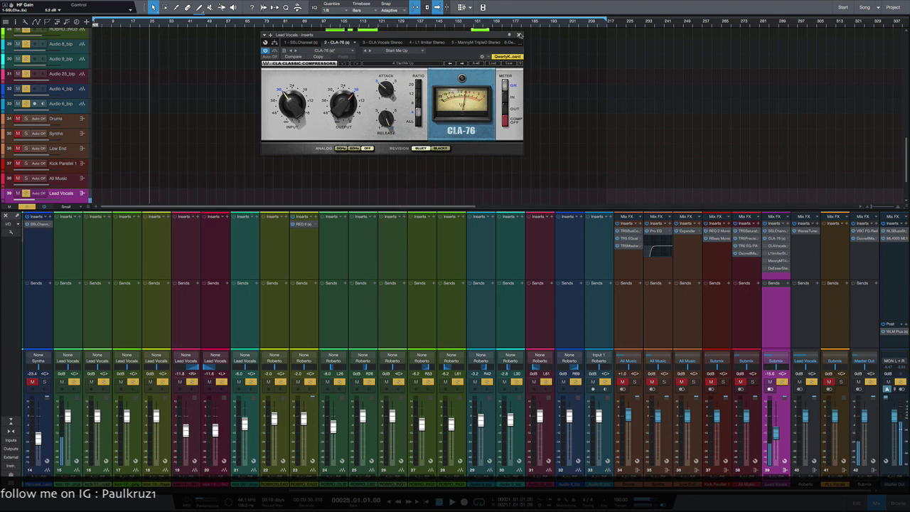
click(518, 35)
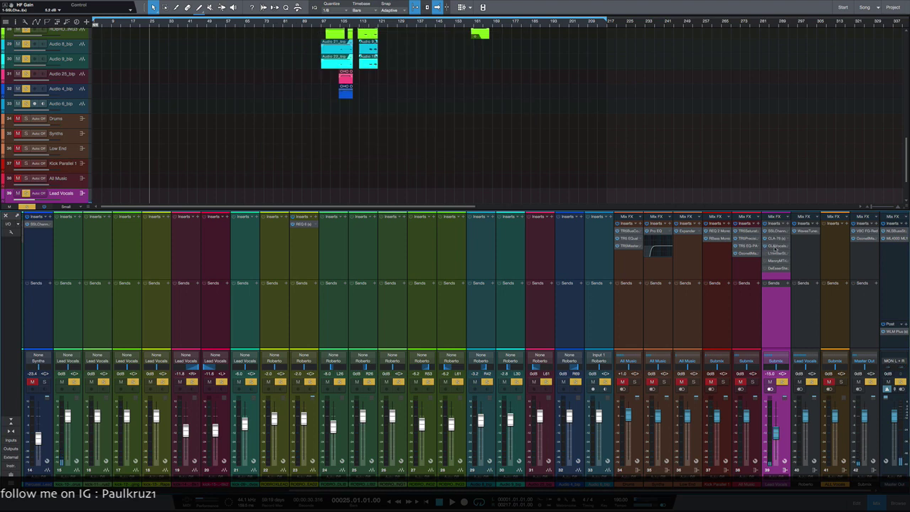
click(775, 246)
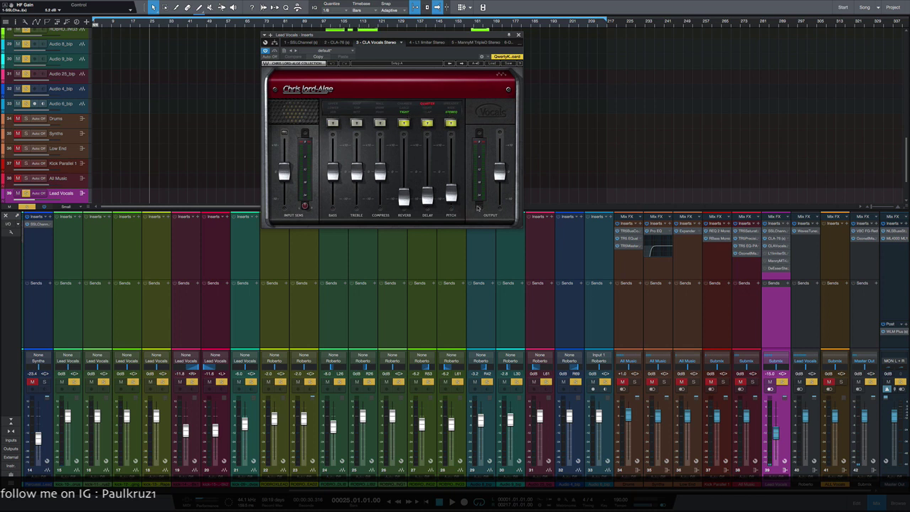
key(space)
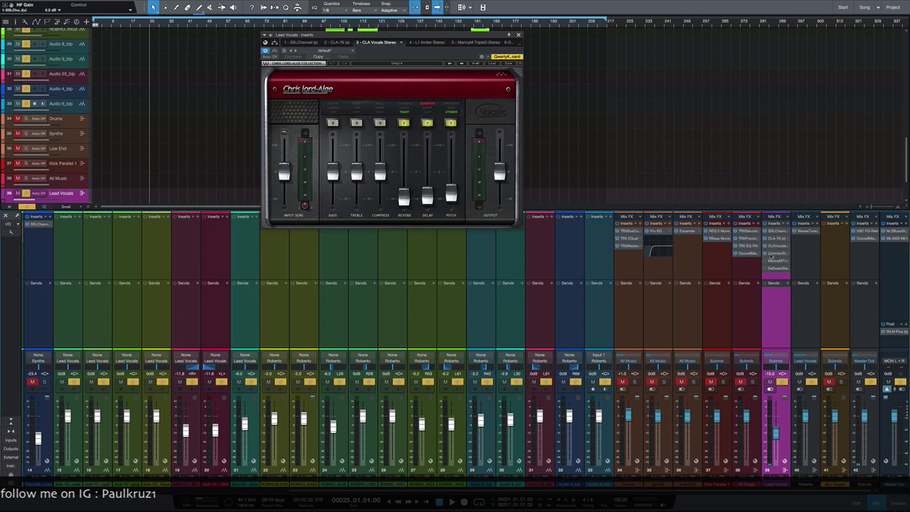
Activate the L1 Limiter on the Lead Vocals bus and play the vocals with the insert chain bypassed and active
click(775, 253)
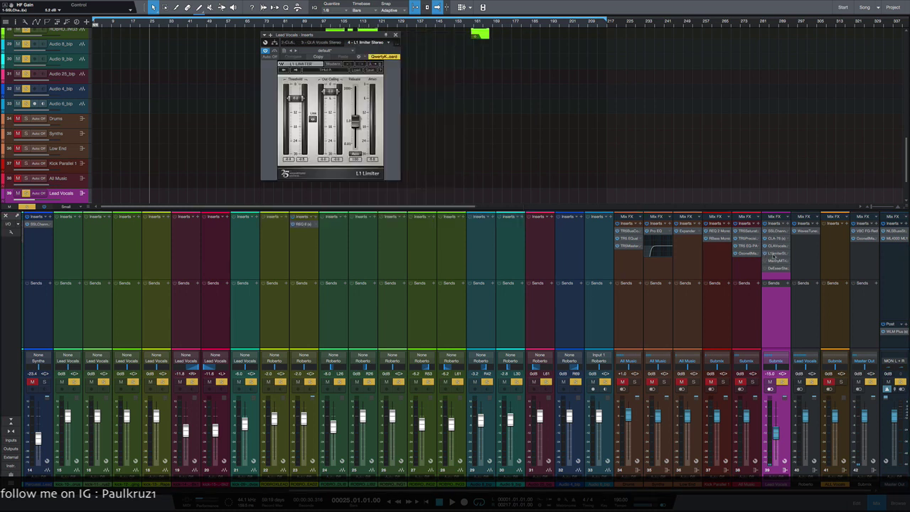
key(space)
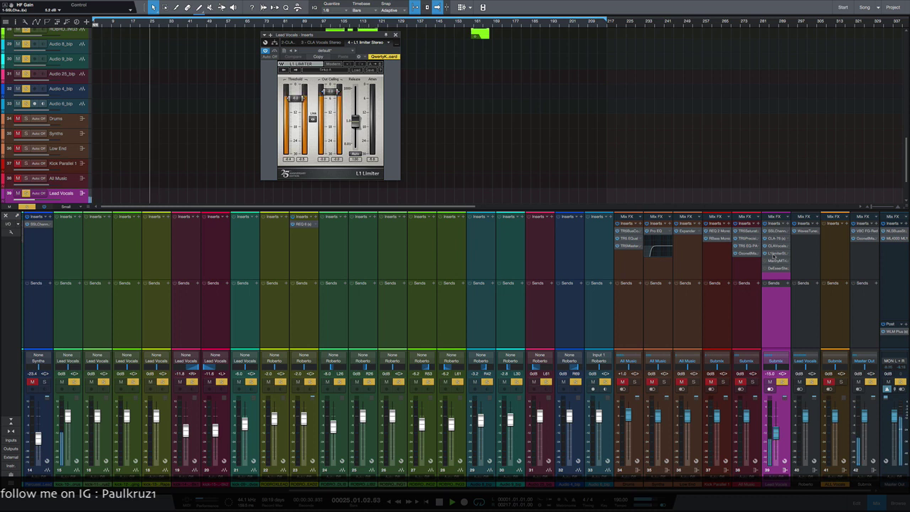
click(765, 223)
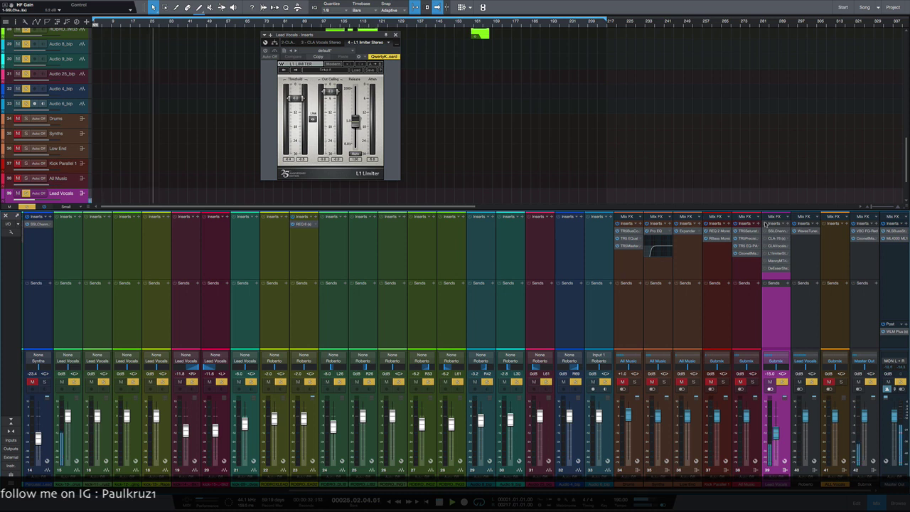
key(space)
key(space)
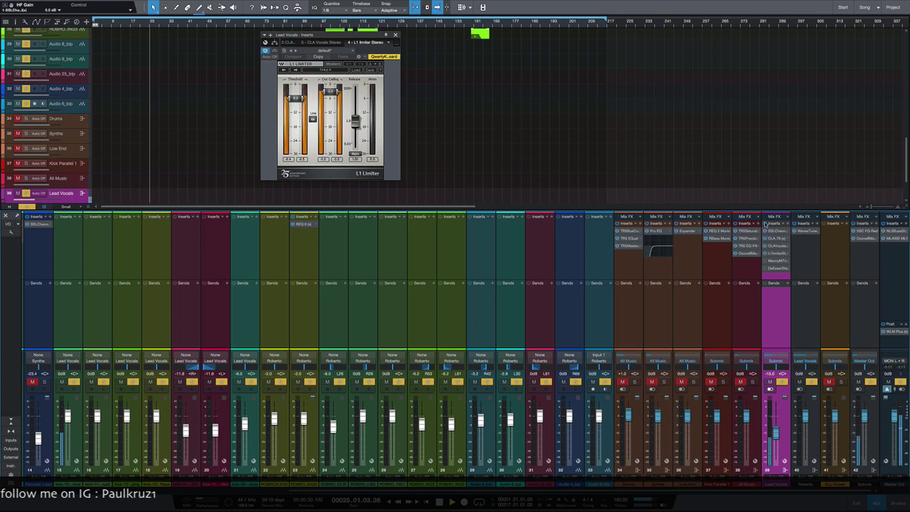
key(space)
Activate the MannyM TripleD and DeEsser inserts on the Lead Vocals bus and play the vocals through the full chain
click(776, 262)
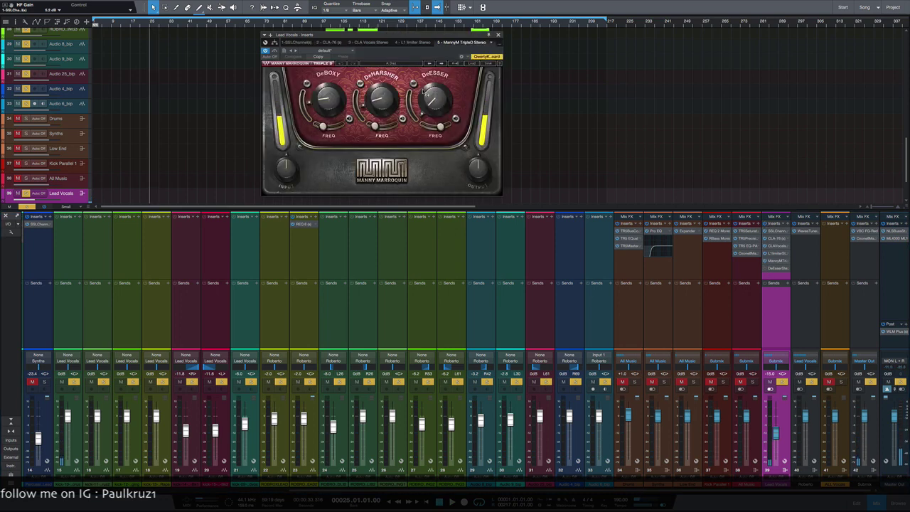
click(498, 35)
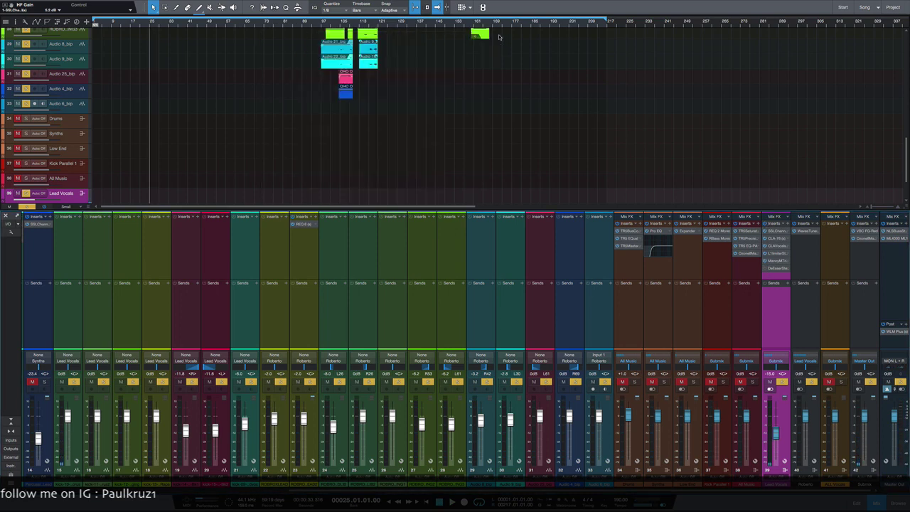
click(779, 268)
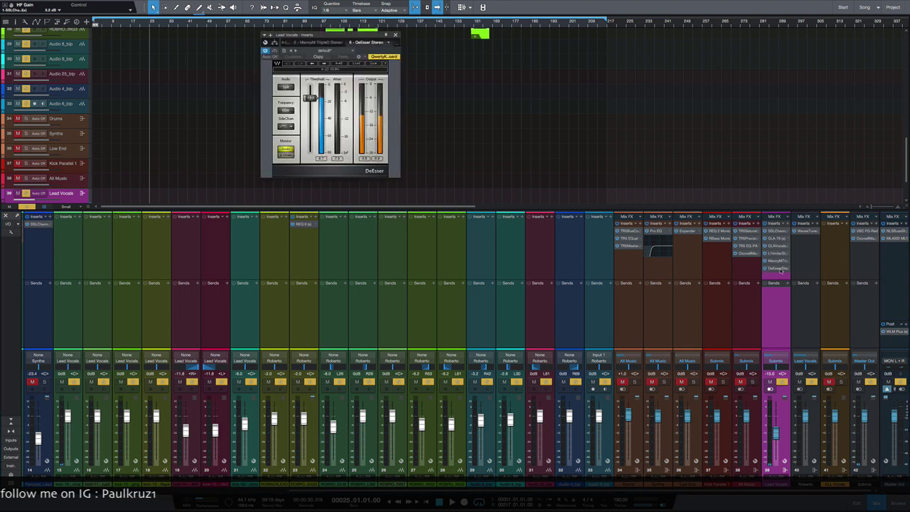
key(space)
key(space)
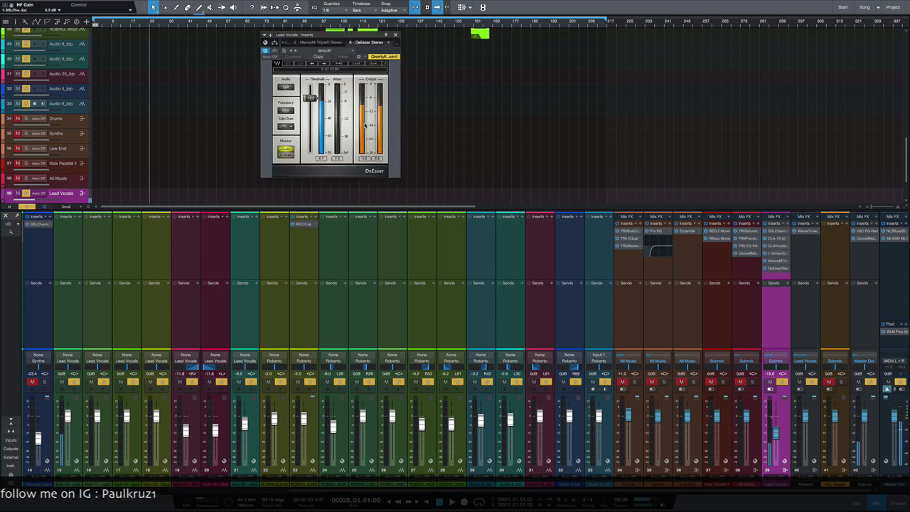
key(space)
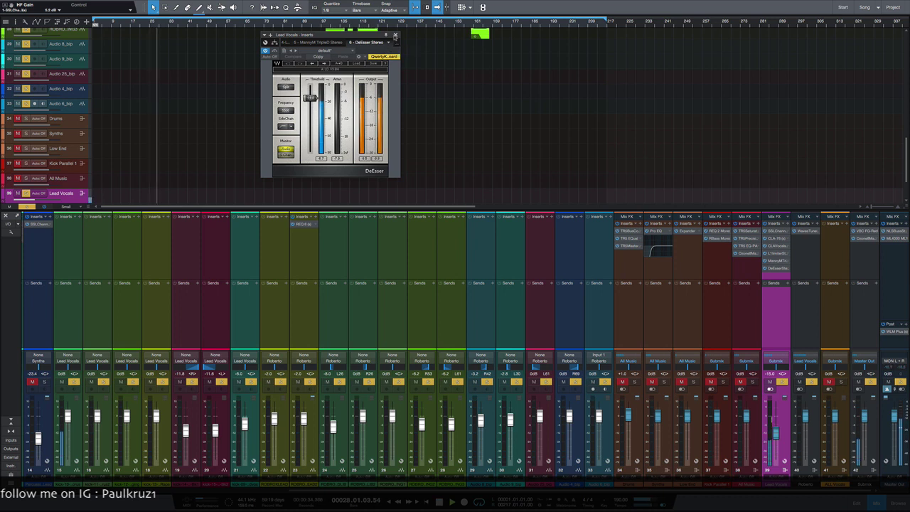
Close the DeEsser plug-in, clear the solos, and set the arrangement's track height to Medium
click(396, 35)
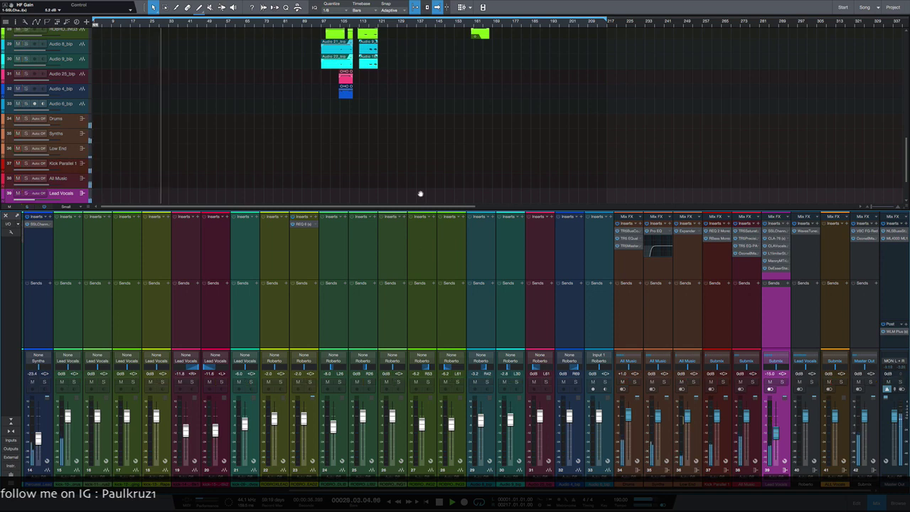
scroll(402, 114, up, 5)
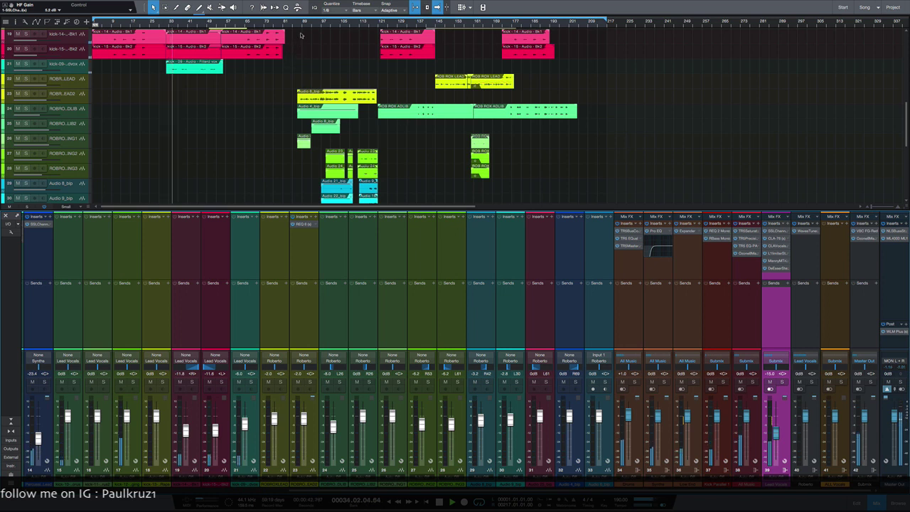
click(64, 68)
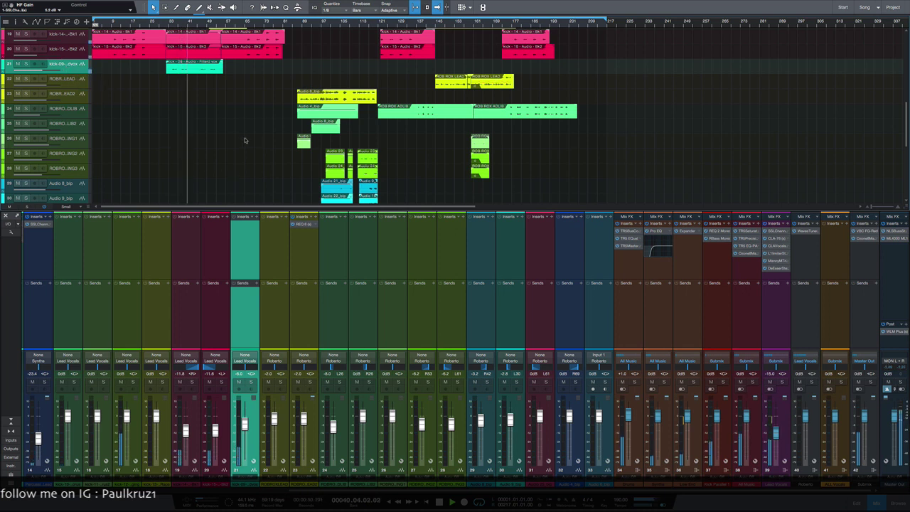
click(65, 207)
click(75, 253)
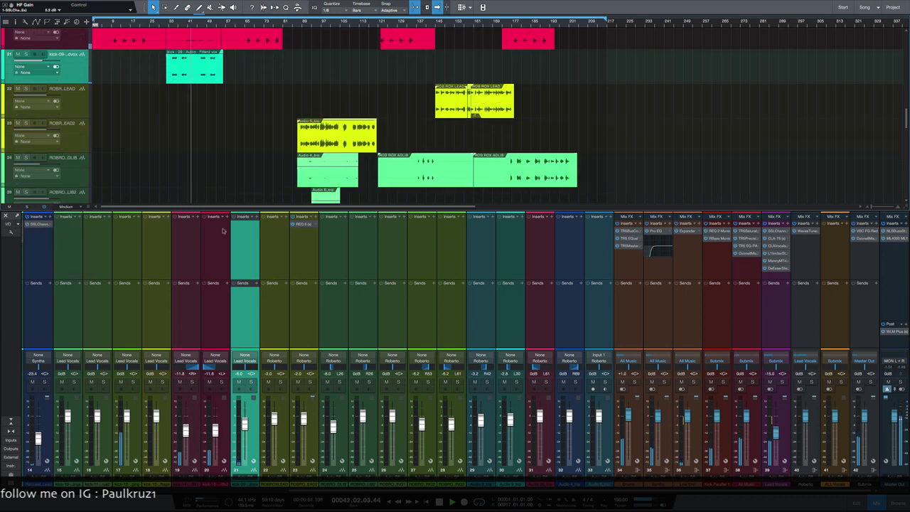
Position playback just before the lead vocal clip on track 23 and inspect the Waves Tune Real-Time insert on bus 40
click(295, 24)
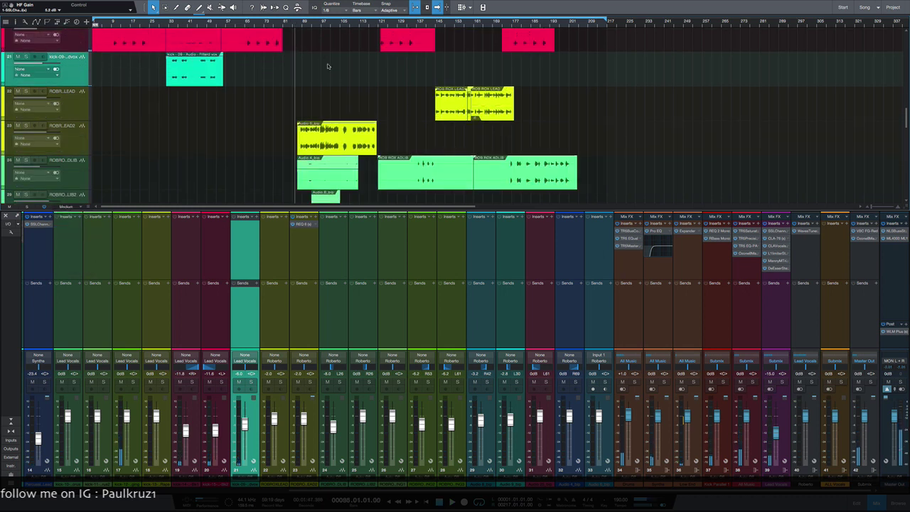
click(804, 232)
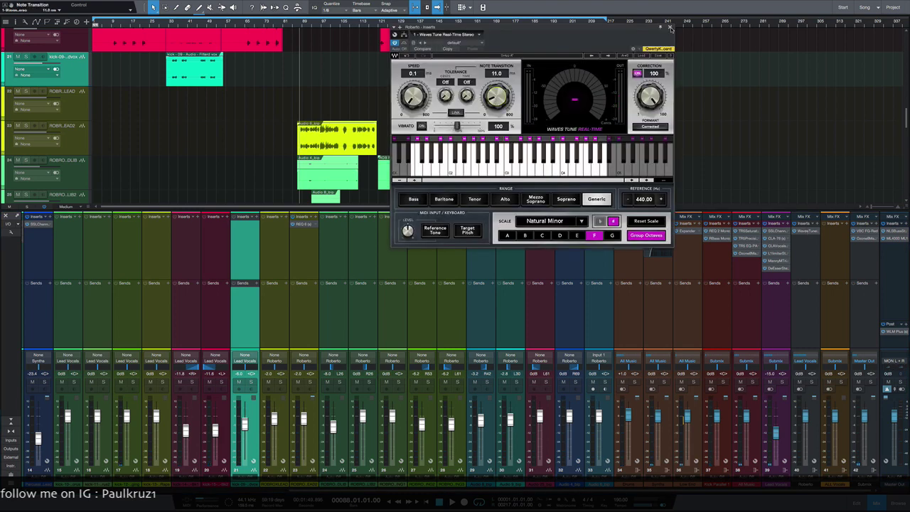
drag(590, 30, 672, 46)
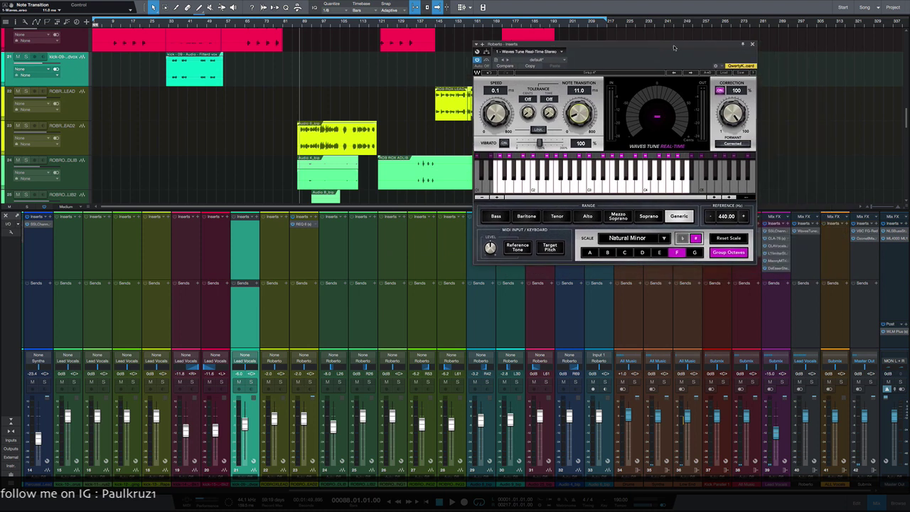
click(753, 45)
Play the section starting at the track 23 lead vocal clip and examine the backing vocal clips on tracks 28 to 32
key(space)
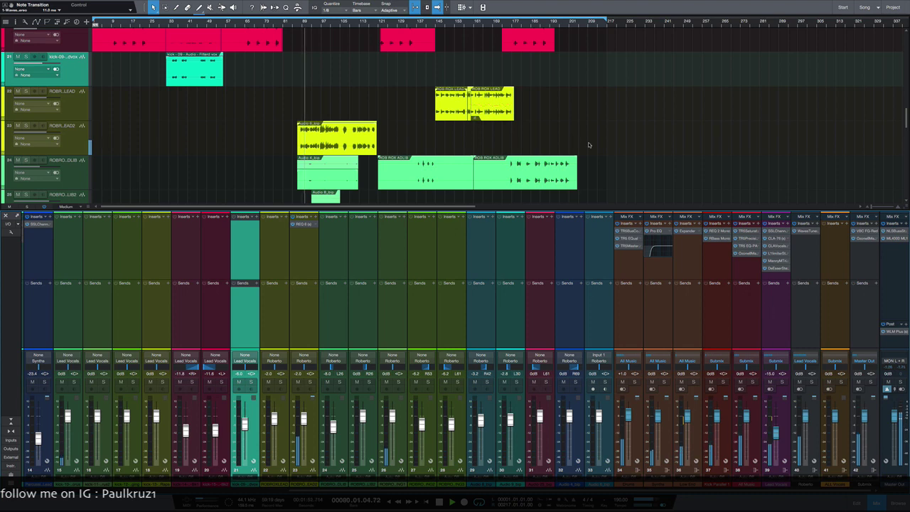
scroll(590, 147, down, 5)
scroll(588, 145, down, 5)
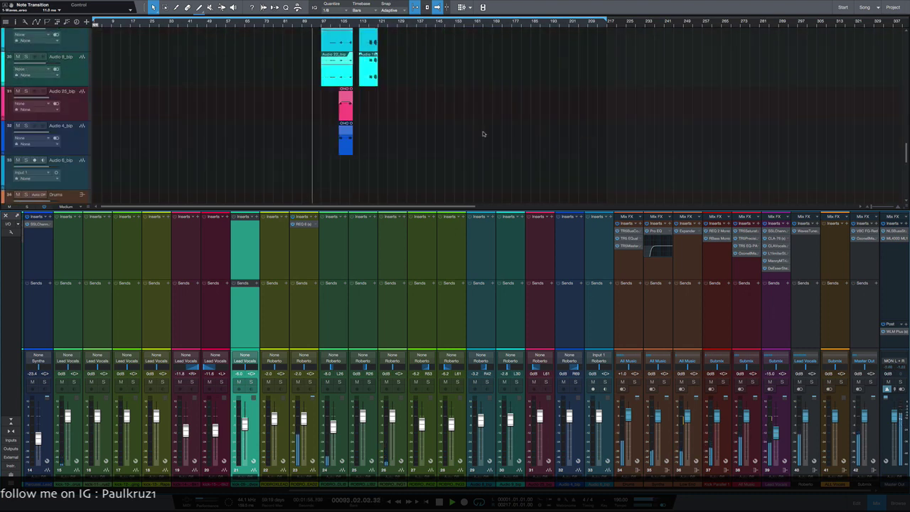
key(e)
key(e)
key(w)
key(w)
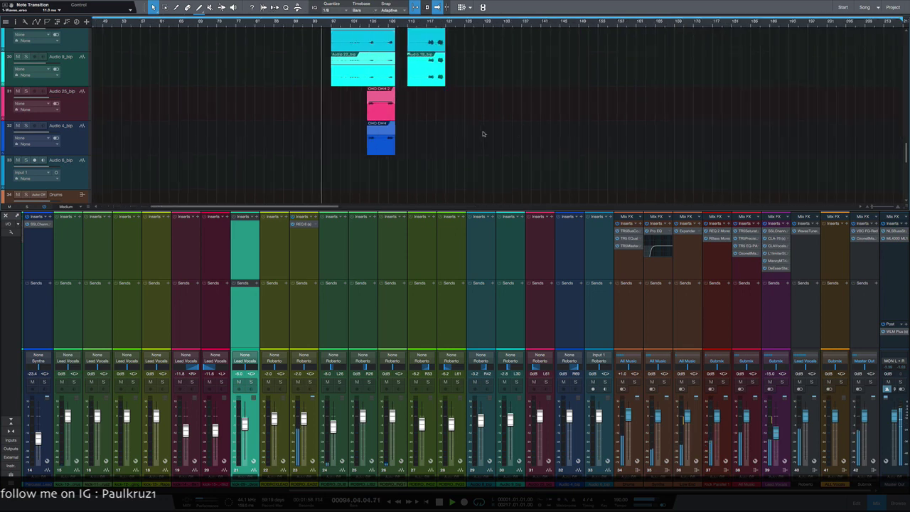
scroll(482, 134, up, 4)
scroll(483, 134, down, 7)
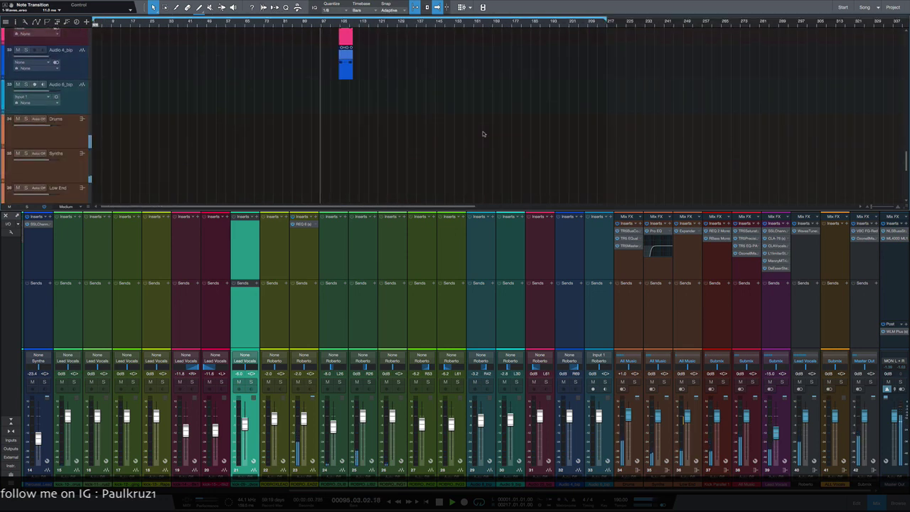
scroll(483, 134, up, 1)
scroll(482, 133, up, 3)
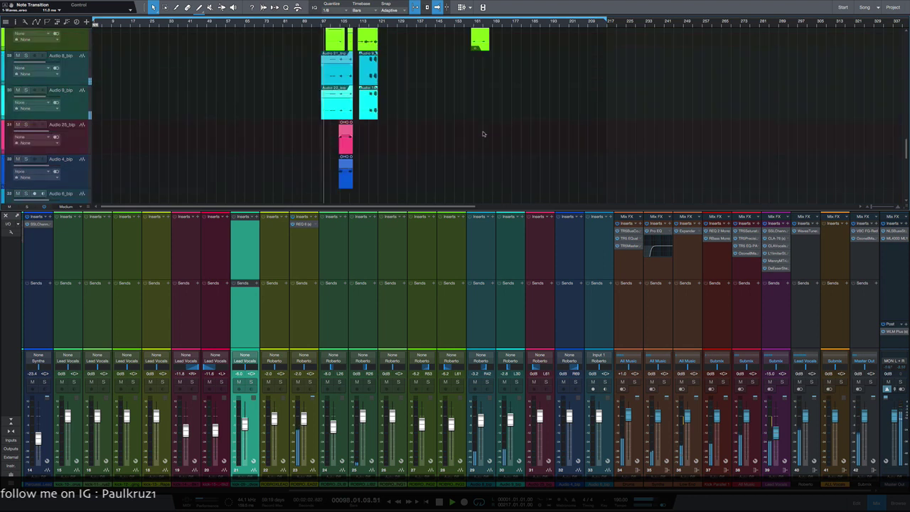
key(e)
key(e)
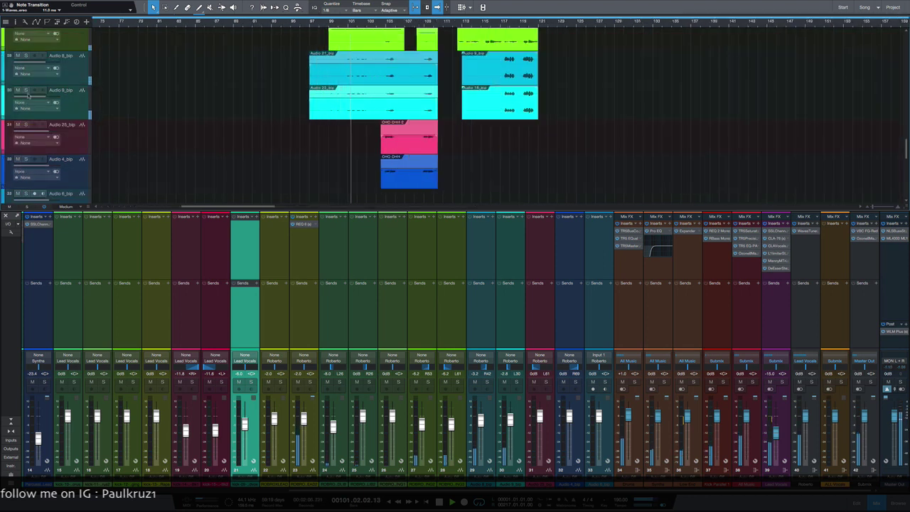
Solo tracks Audio 8_bip, Audio 9_bip, Audio 25_bip and Audio 4_bip during playback, then clear all solos
click(77, 103)
click(26, 55)
drag(25, 59, 26, 90)
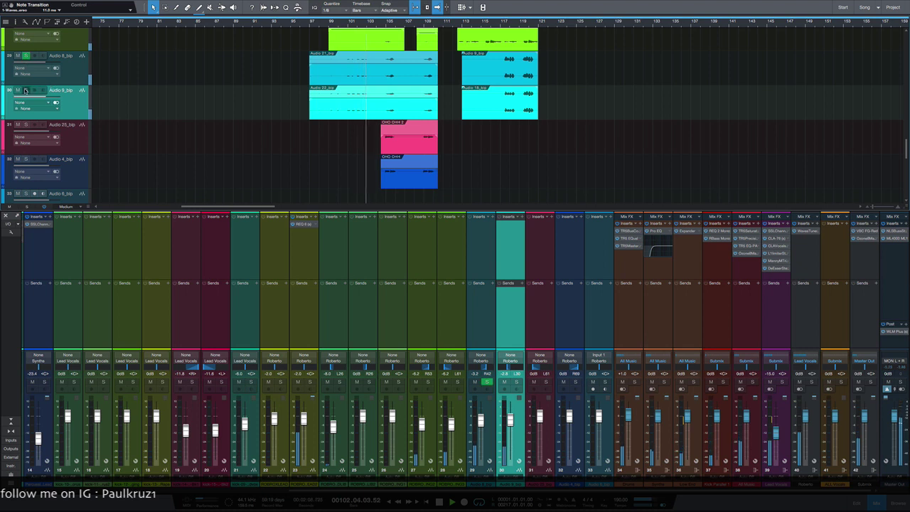
click(25, 125)
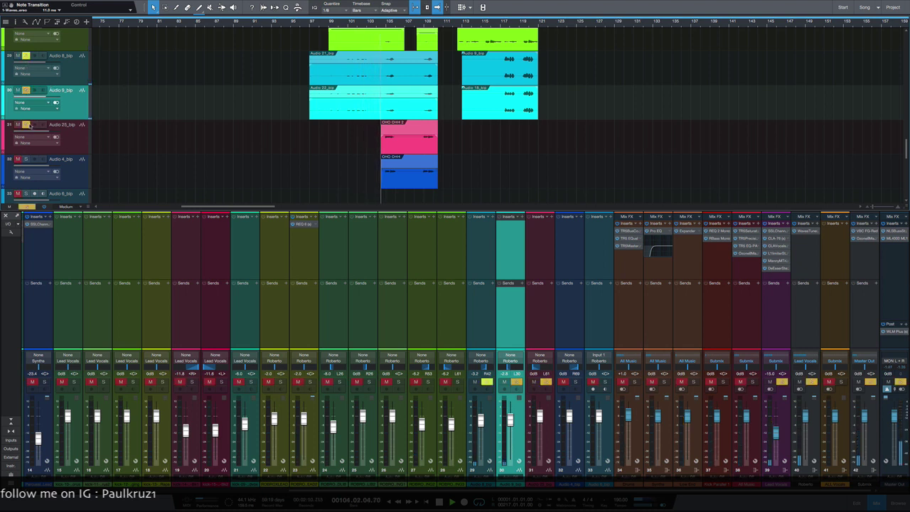
click(26, 159)
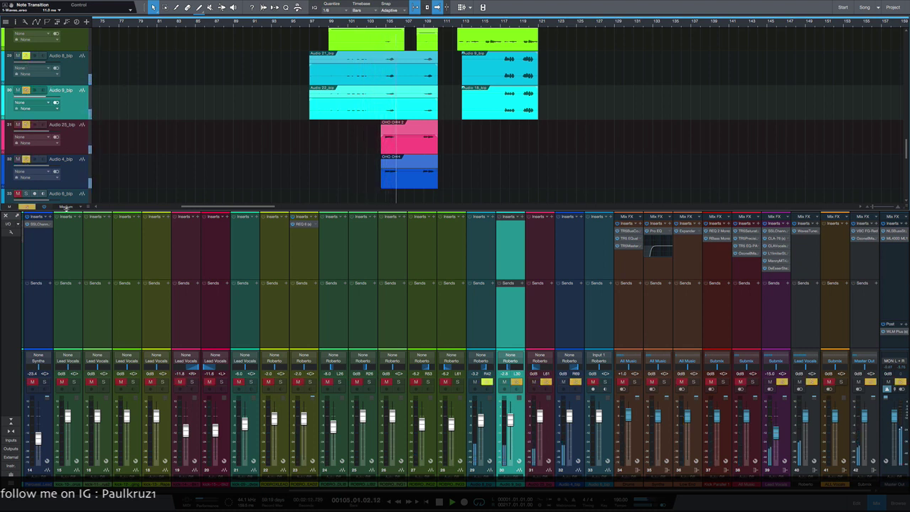
click(26, 206)
Solo tracks 31 and 32 together with 29 and 30, play them from the start of the OHO OHH clips, and clear the solos
click(422, 169)
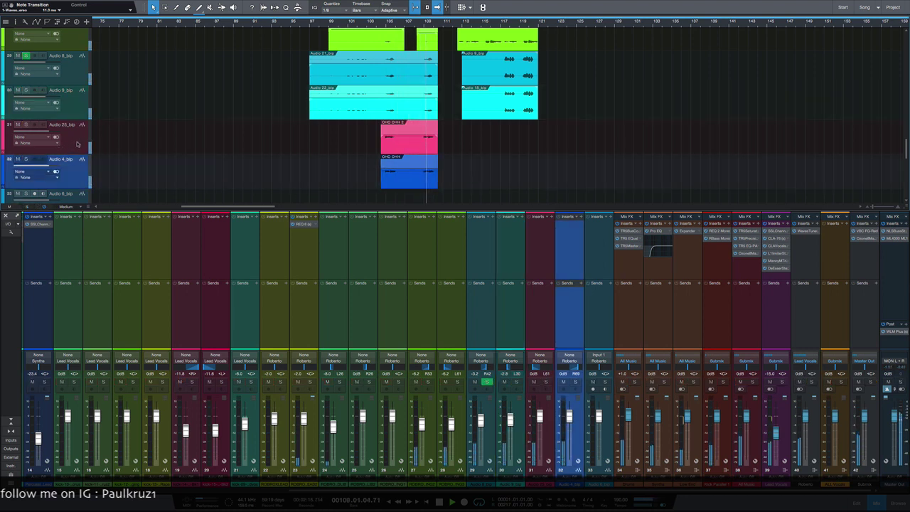
key(space)
click(77, 146)
shift+click(81, 168)
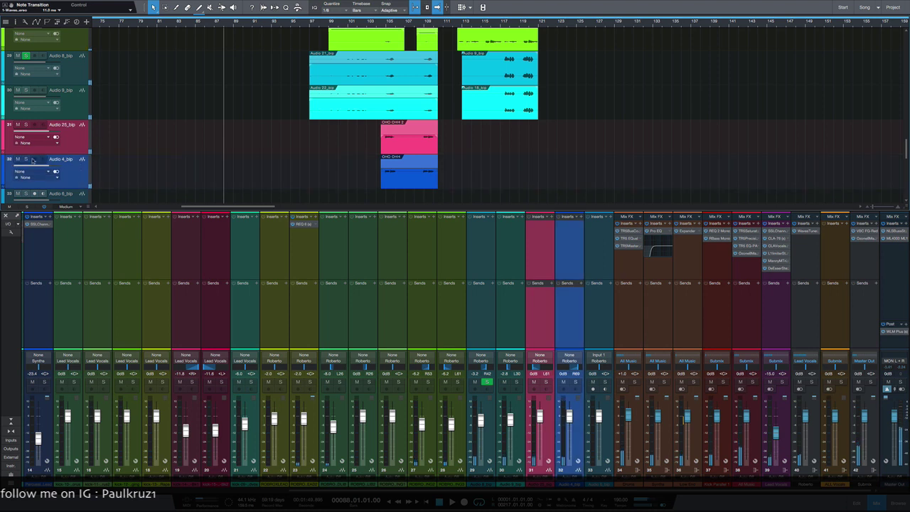
key(s)
click(389, 22)
key(space)
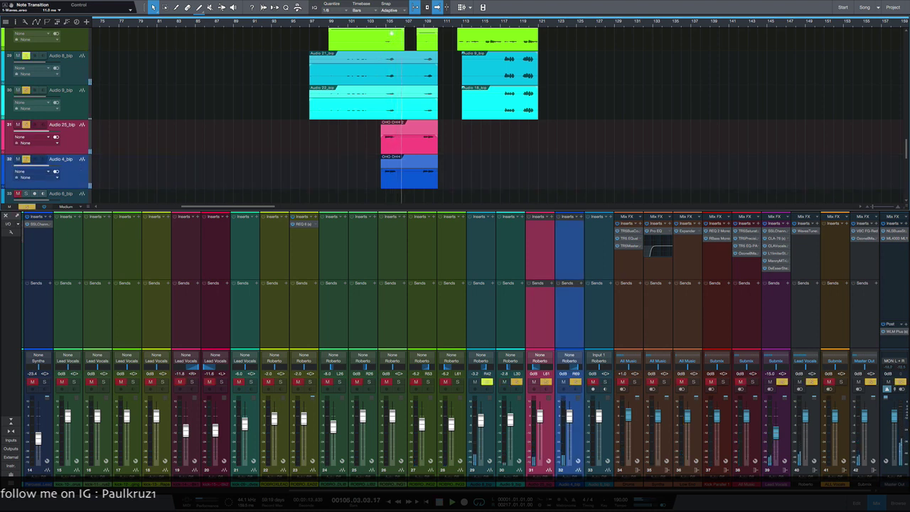
click(380, 22)
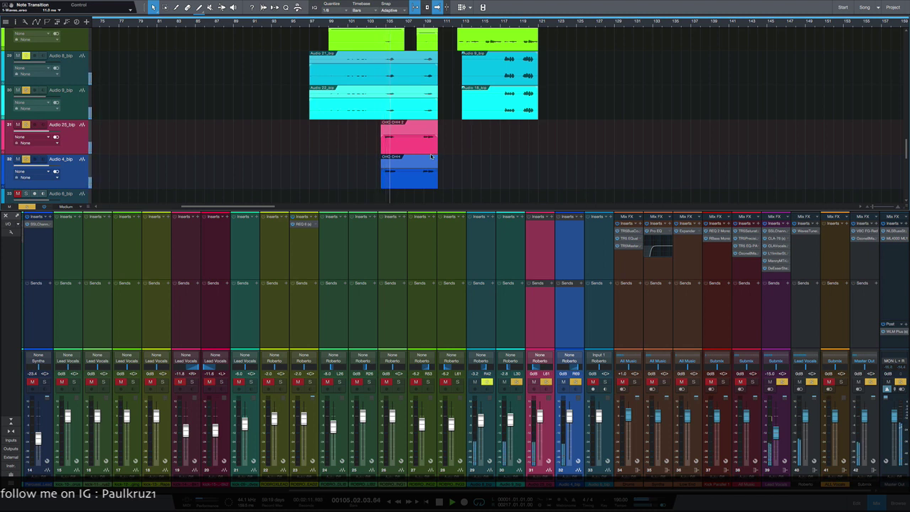
click(30, 207)
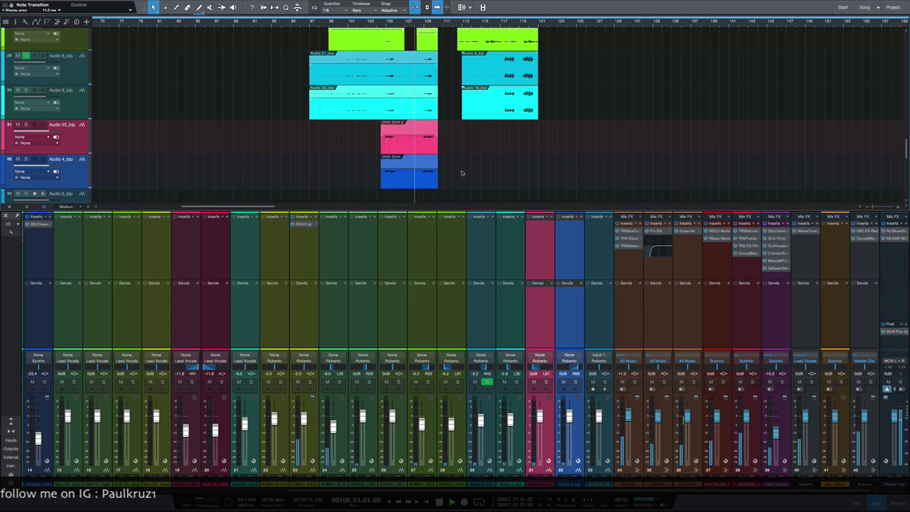
Stop playback and restart it from the beginning of the lead vocal clips on track 22
scroll(462, 173, up, 1)
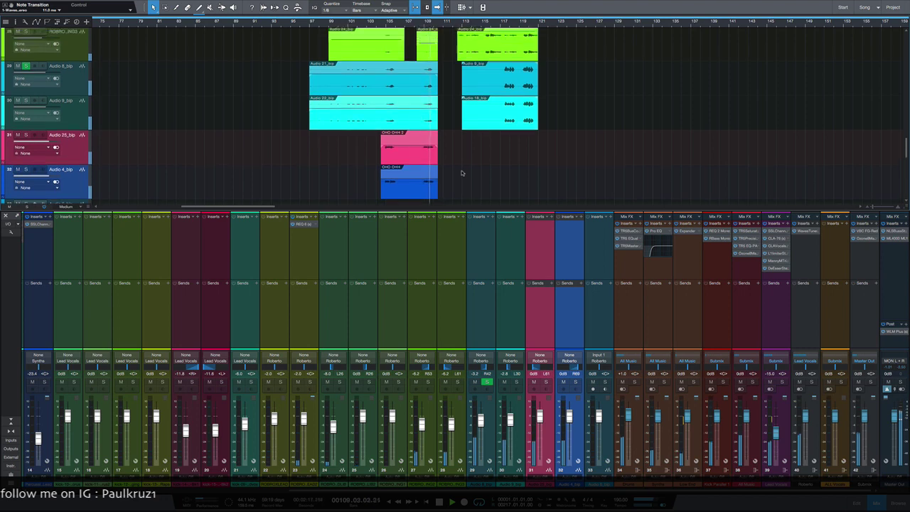
key(space)
key(w)
scroll(539, 156, up, 5)
key(w)
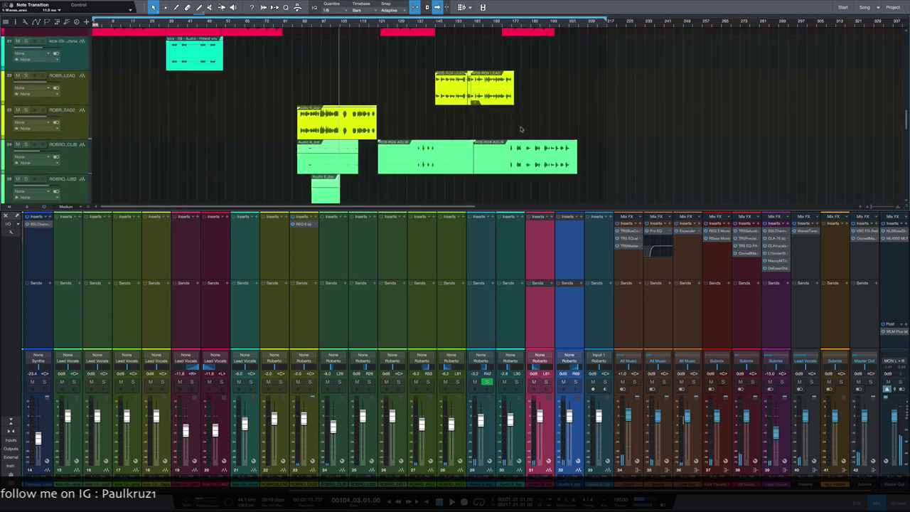
click(437, 23)
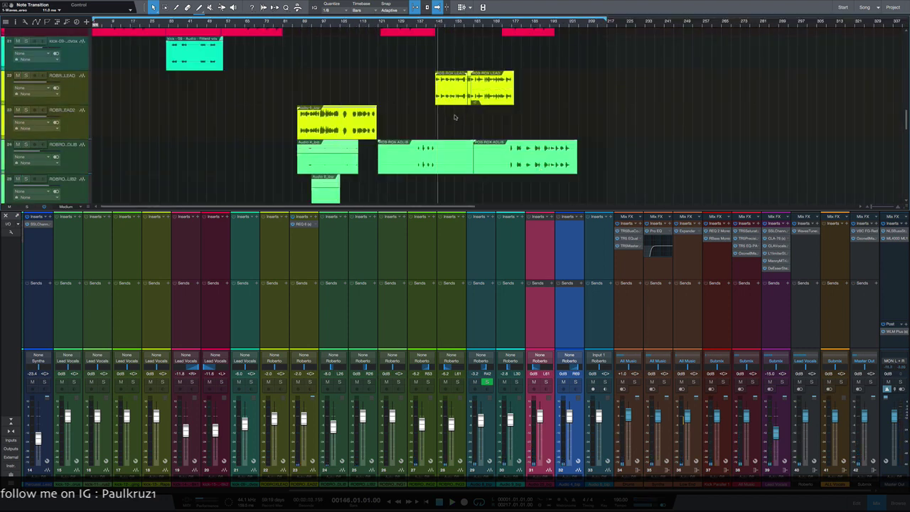
key(e)
key(e)
key(w)
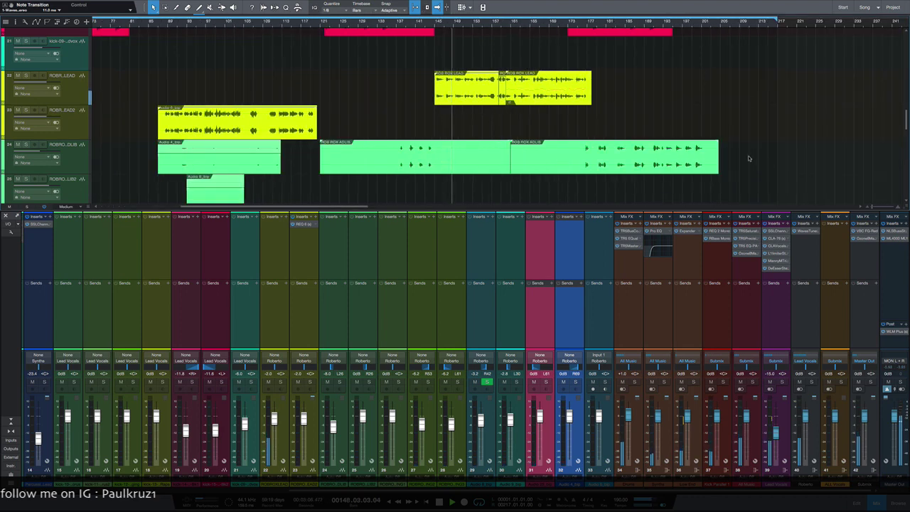
Play through the track 22 lead vocal section while examining the ad-lib and backing vocal clips on tracks 24 to 28
scroll(712, 102, down, 6)
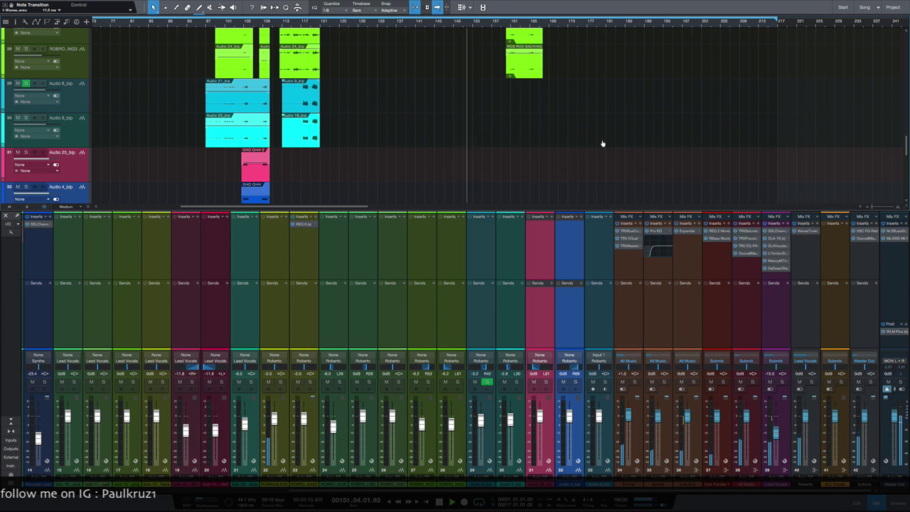
scroll(602, 143, up, 2)
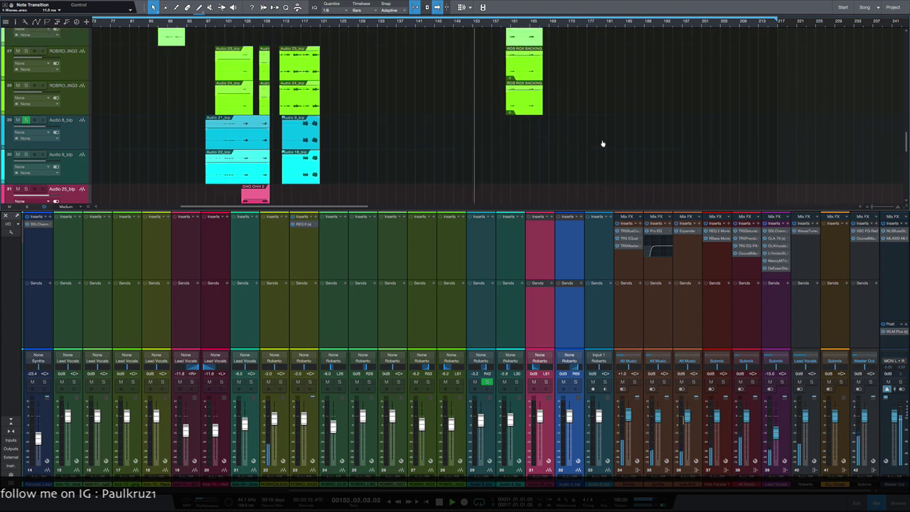
scroll(602, 144, up, 3)
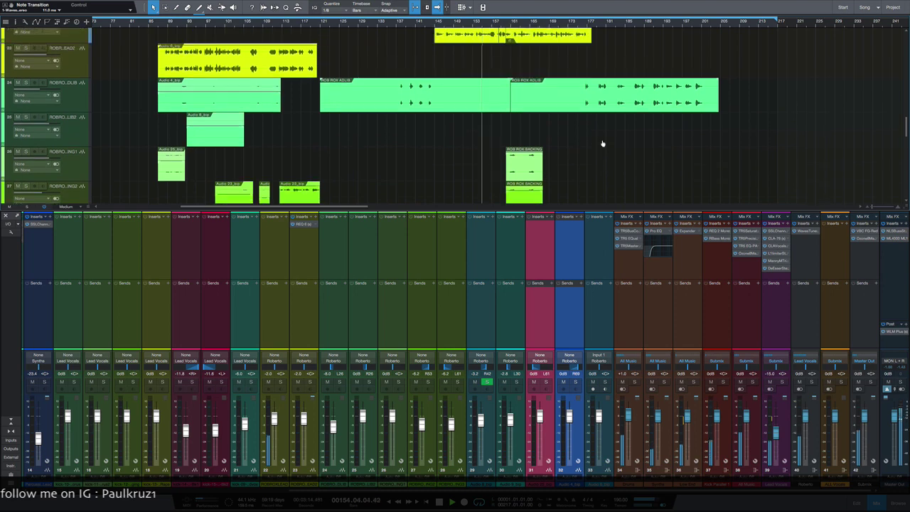
key(e)
key(e)
key(e)
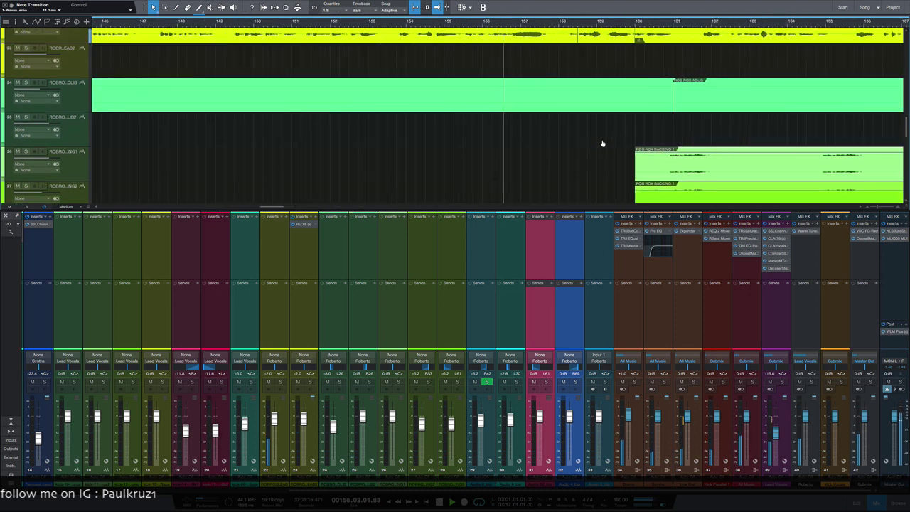
key(w)
key(w)
key(w)
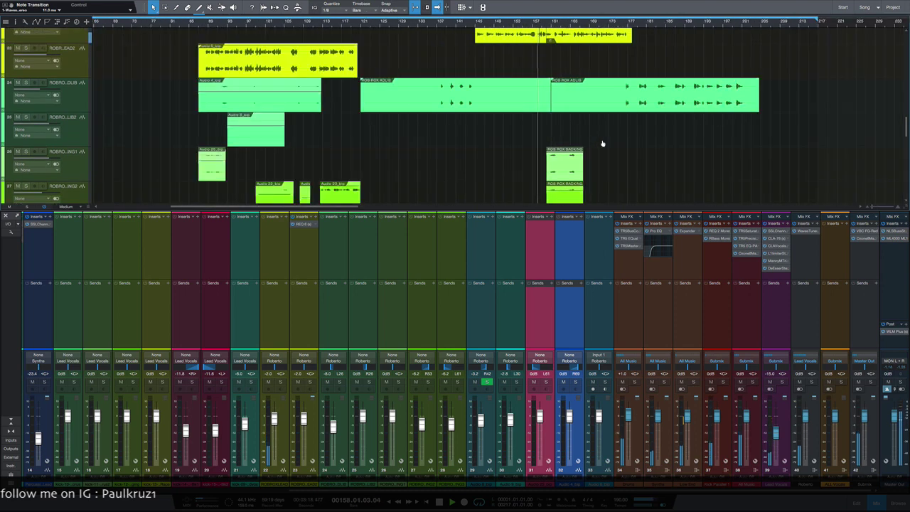
scroll(603, 144, down, 3)
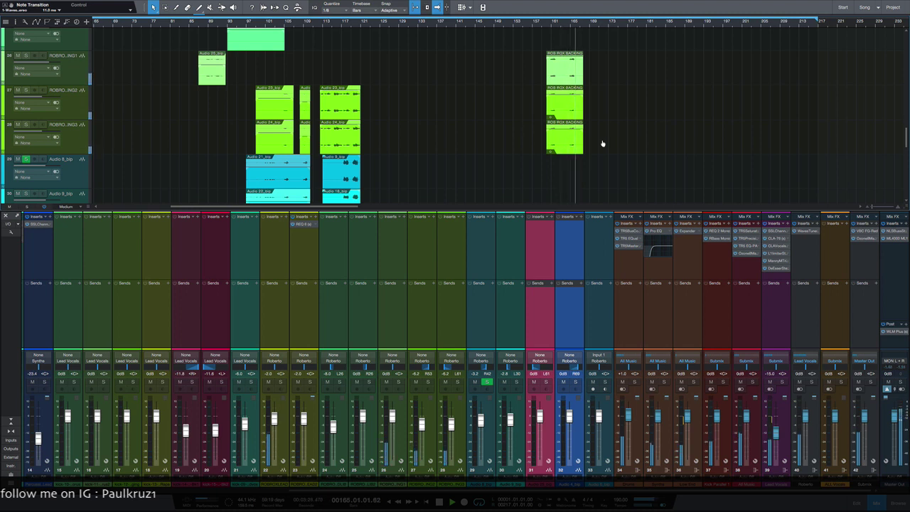
key(space)
Solo backing vocal tracks 28 and 27 and play their ROB ROX BACKING clips from bar 161
scroll(615, 135, up, 2)
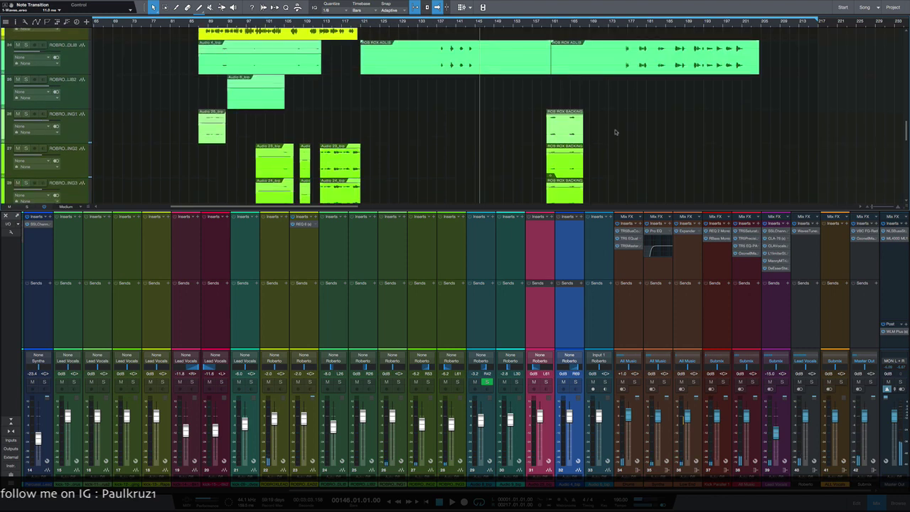
scroll(406, 135, down, 4)
scroll(130, 137, up, 2)
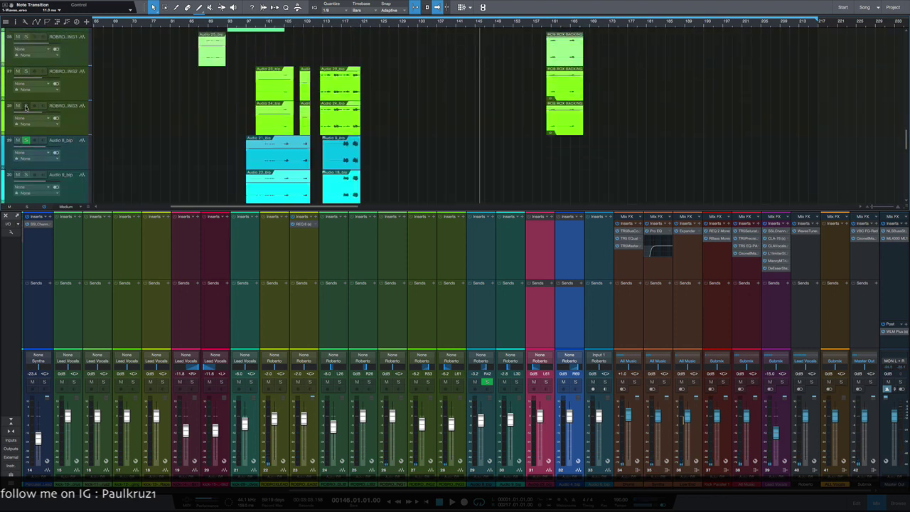
click(26, 106)
click(551, 24)
key(space)
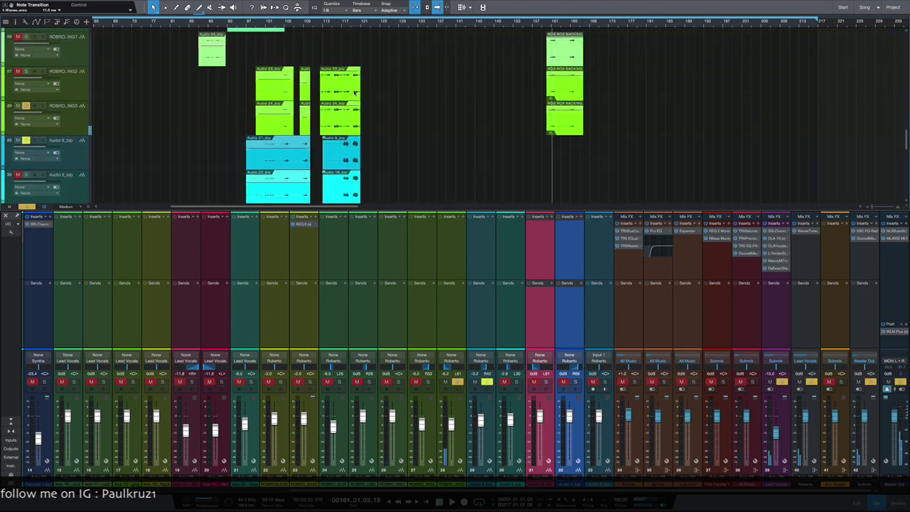
click(26, 71)
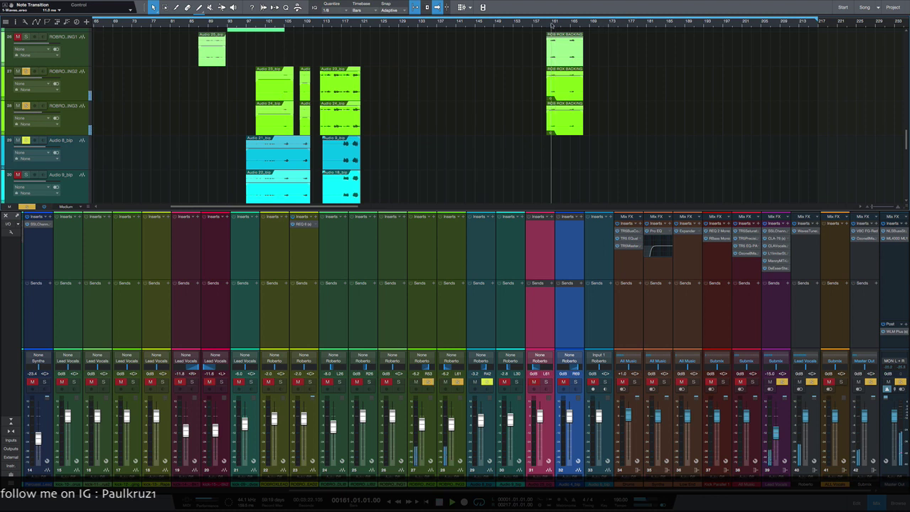
Stop playback and inspect the transpose settings of the ROB ROX BACKING clips on tracks 27 and 28
key(e)
key(e)
key(e)
key(space)
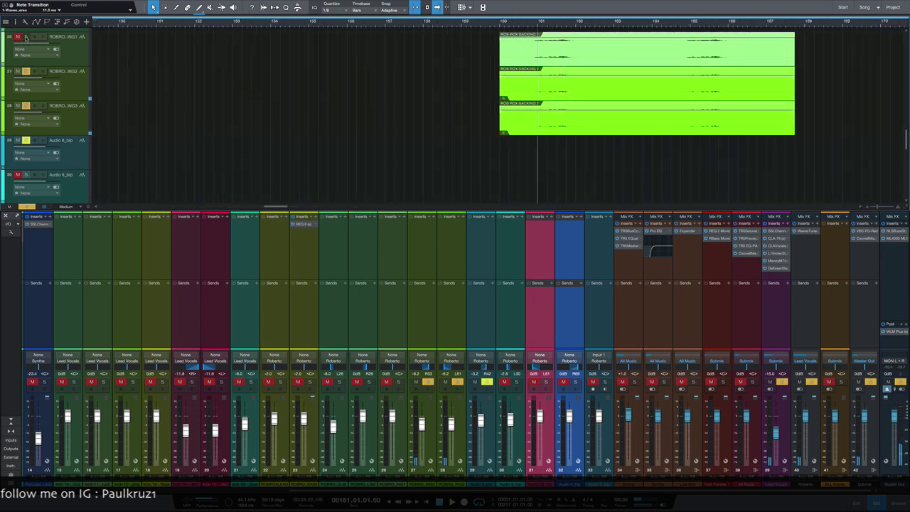
click(555, 99)
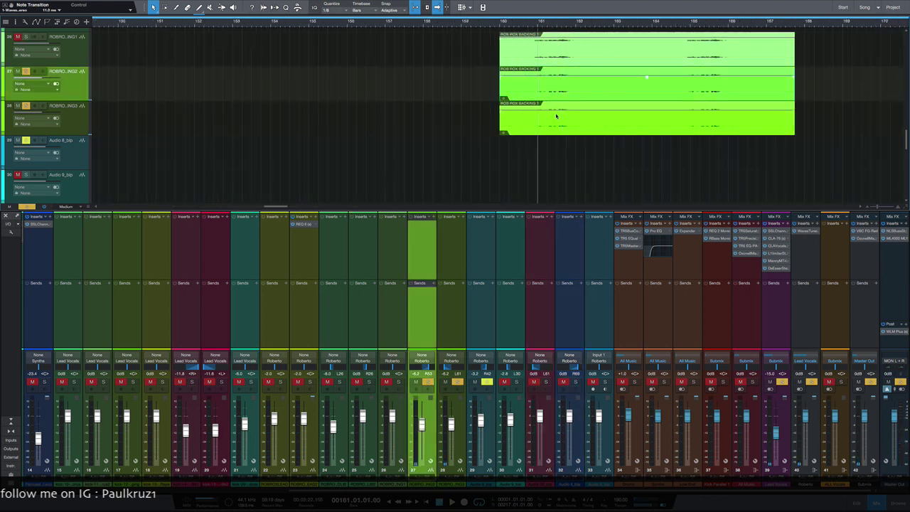
click(557, 116)
right_click(559, 92)
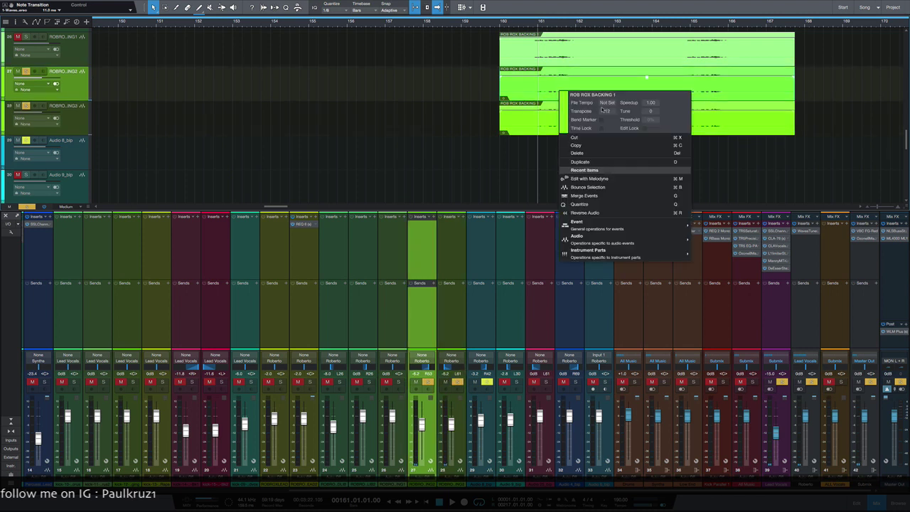
click(553, 120)
right_click(537, 121)
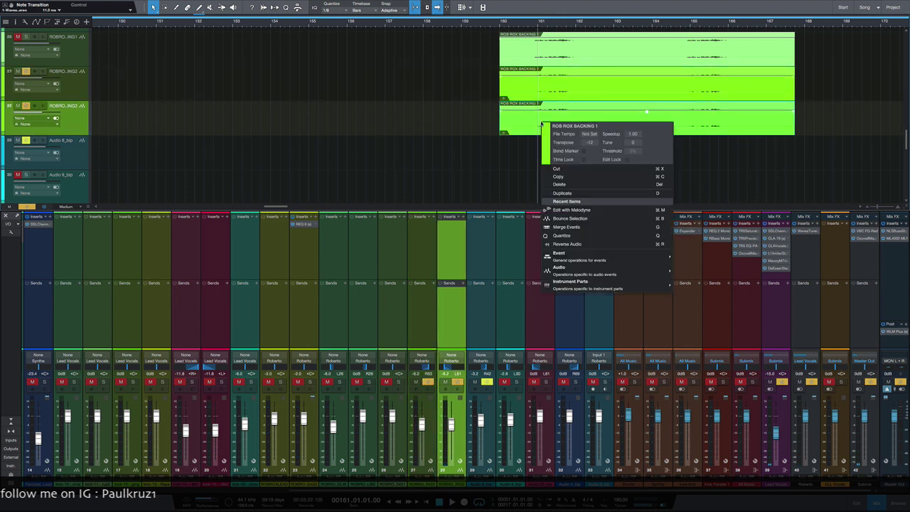
click(379, 125)
Add track 26 to the soloed backing vocals and play all three tracks from bar 161
click(25, 36)
key(space)
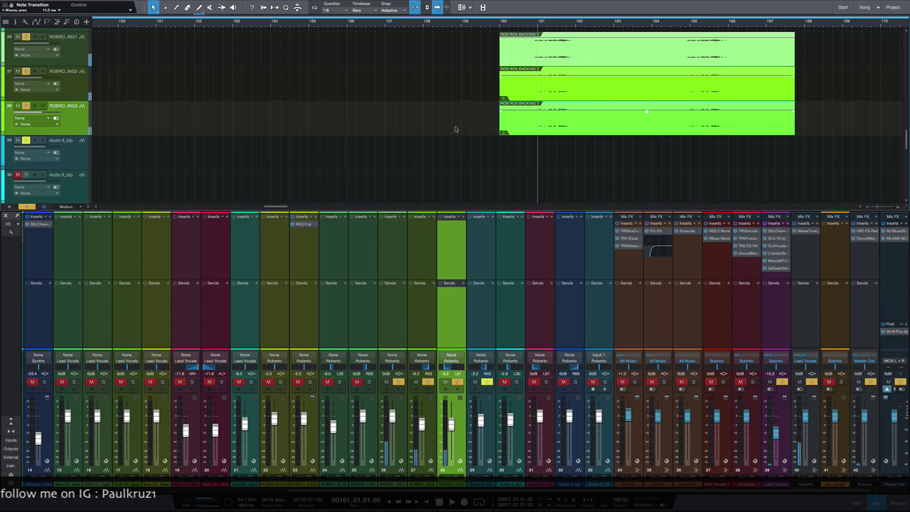
key(space)
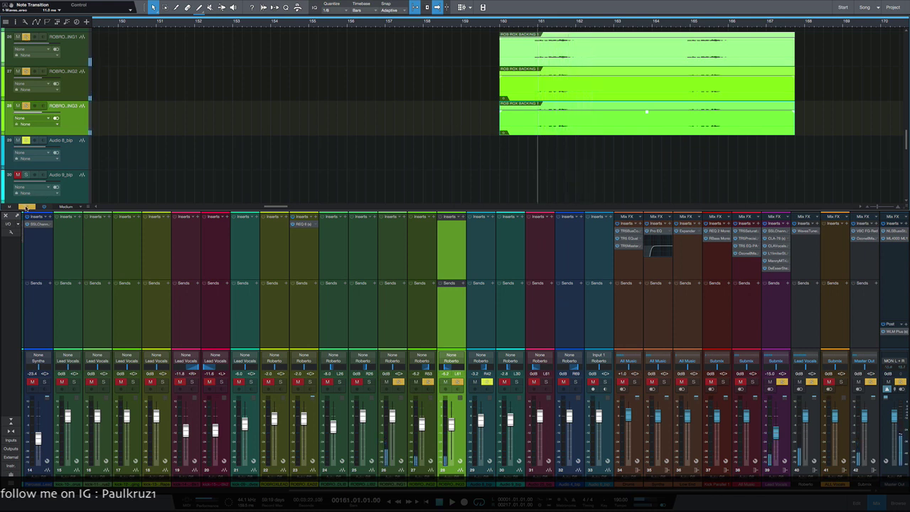
Clear the solos and play the ROB ROX BACKING section in the full mix from just before bar 161
key(shift+s)
click(528, 26)
key(space)
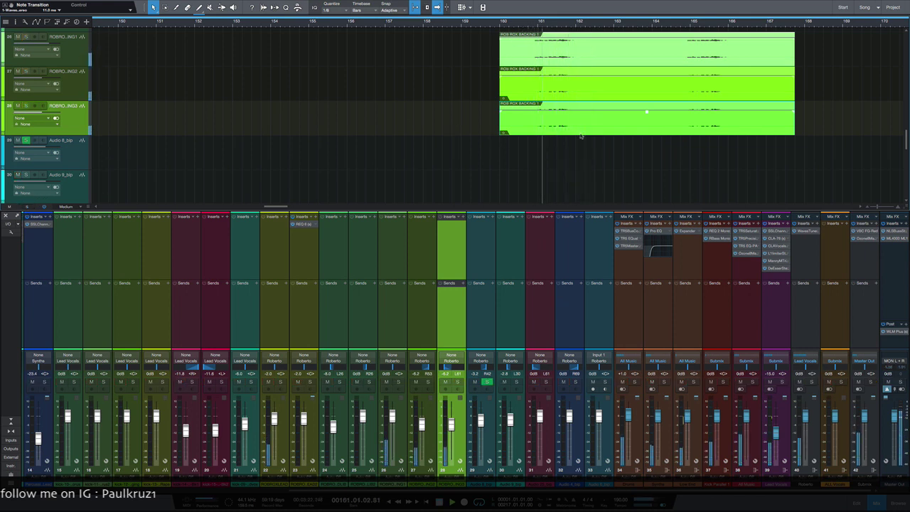
key(space)
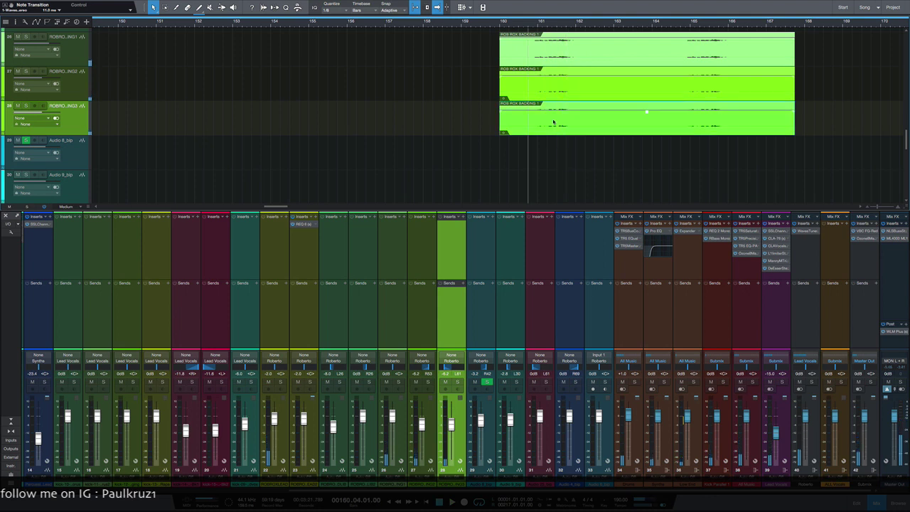
Solo backing vocal tracks 26, 27 and 28 and play them from just before bar 161
click(26, 36)
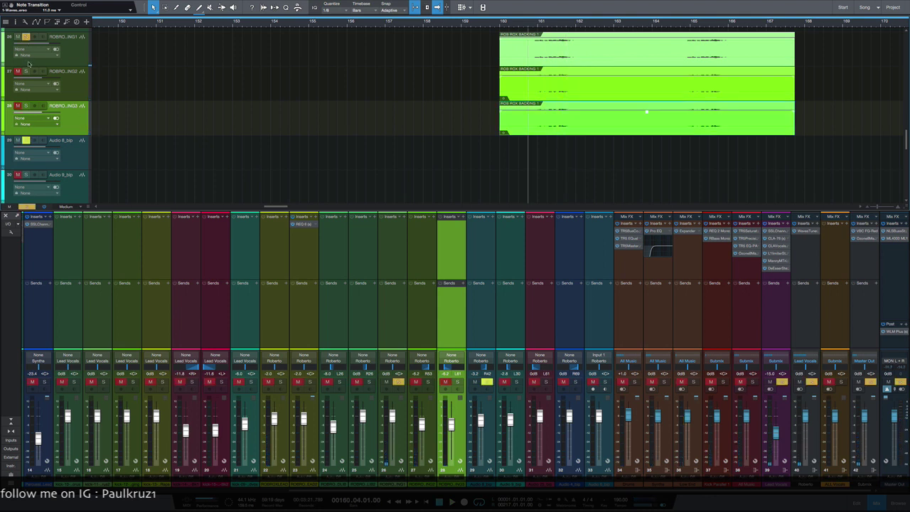
click(26, 71)
click(25, 106)
key(space)
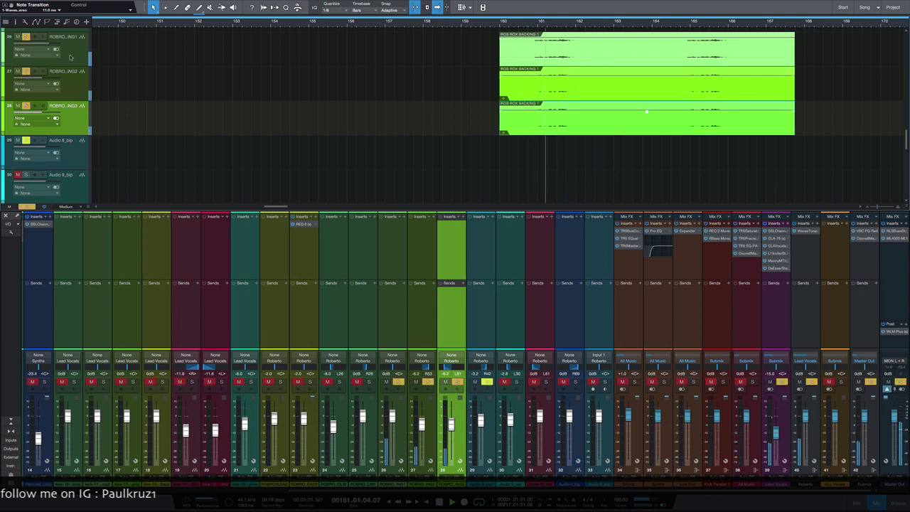
key(space)
Take track 26 out of the solo, play only tracks 27 and 28, and clear the solos
click(539, 93)
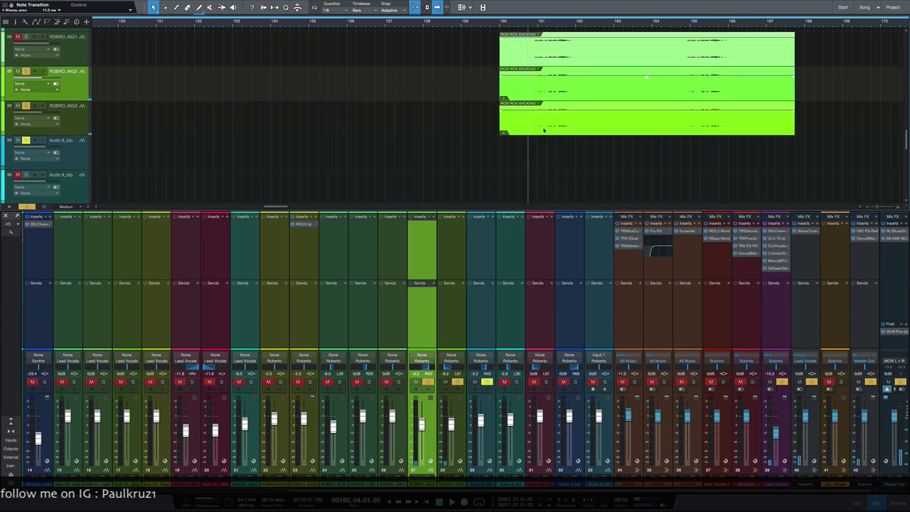
click(88, 119)
key(space)
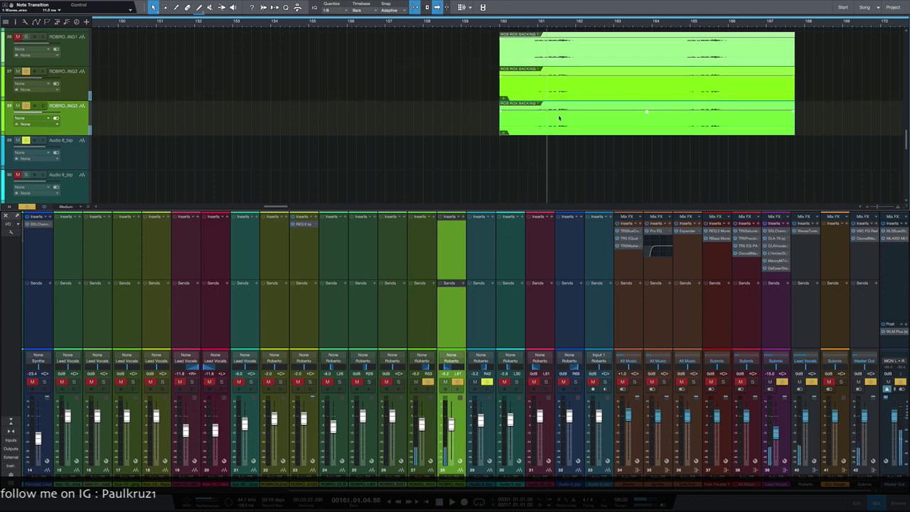
key(space)
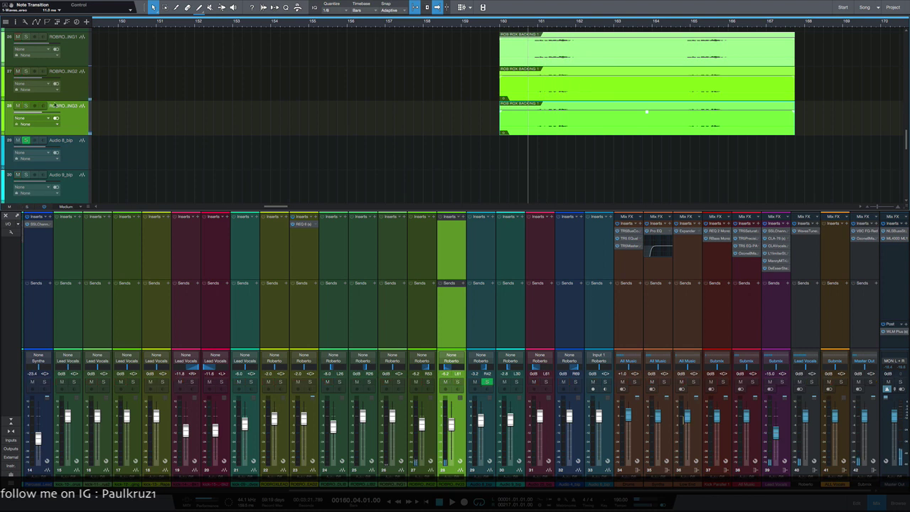
Recheck the clip properties of the ROB ROX BACKING clips on tracks 27 and 28
right_click(567, 84)
key(Return)
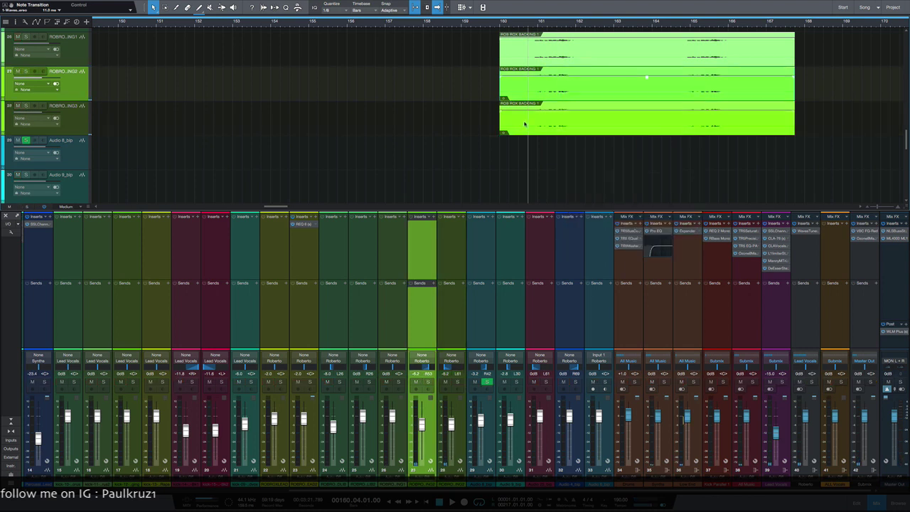
click(541, 126)
right_click(542, 126)
key(Escape)
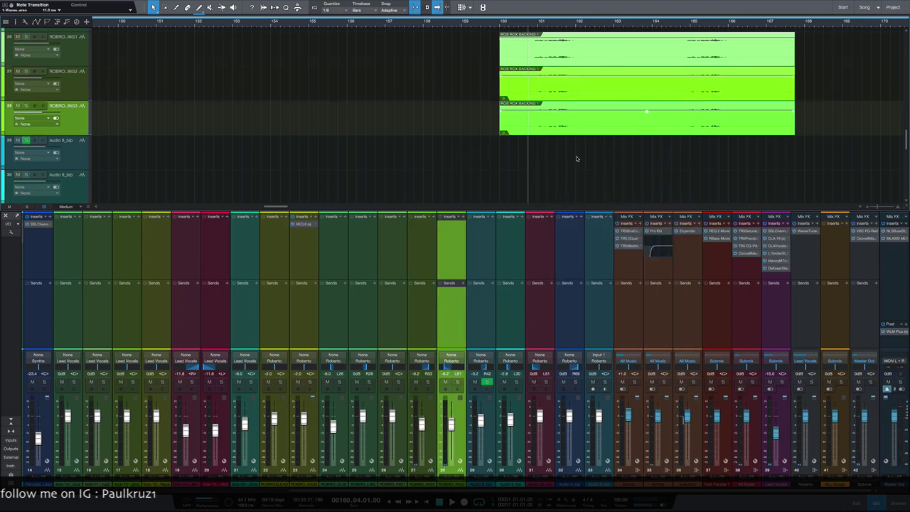
Examine the VBC FG-Red insert on the Submix bus and the NLS Buss and WLM Plus plug-ins on the Master Out
scroll(576, 156, up, 5)
scroll(577, 159, up, 3)
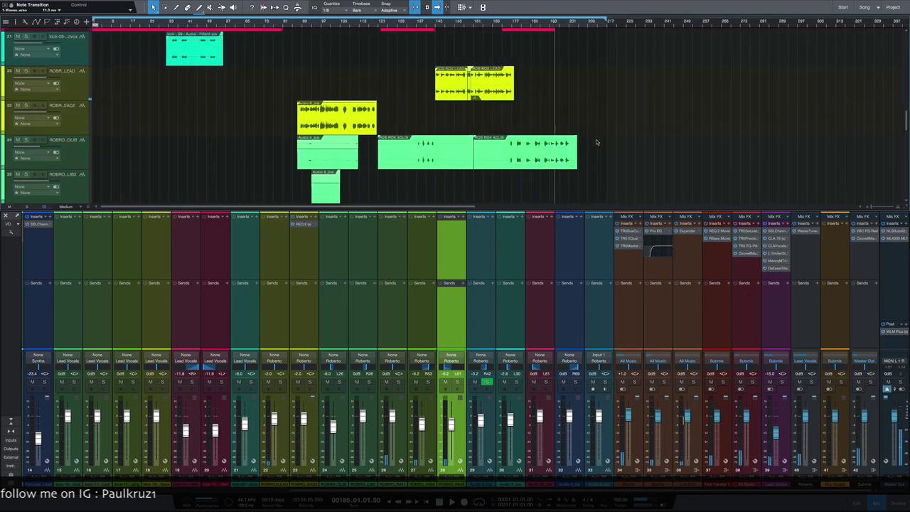
scroll(576, 156, down, 3)
scroll(561, 146, up, 2)
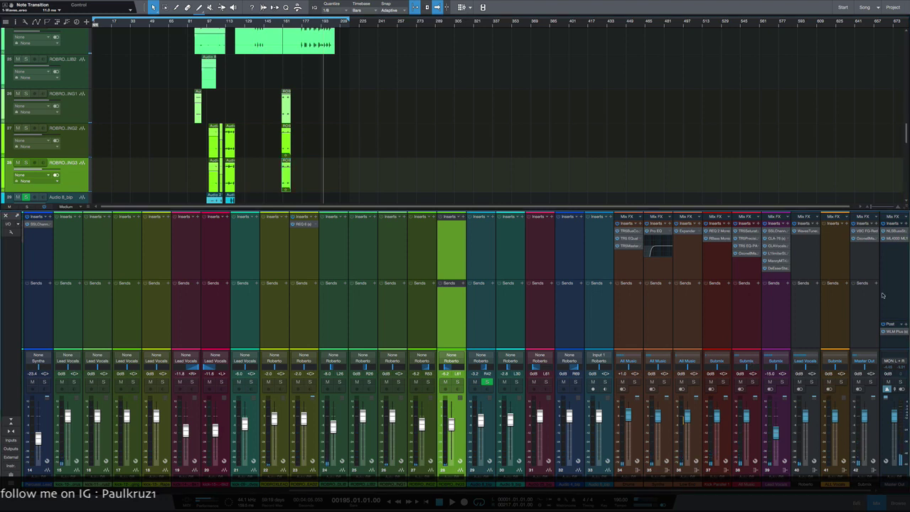
click(866, 231)
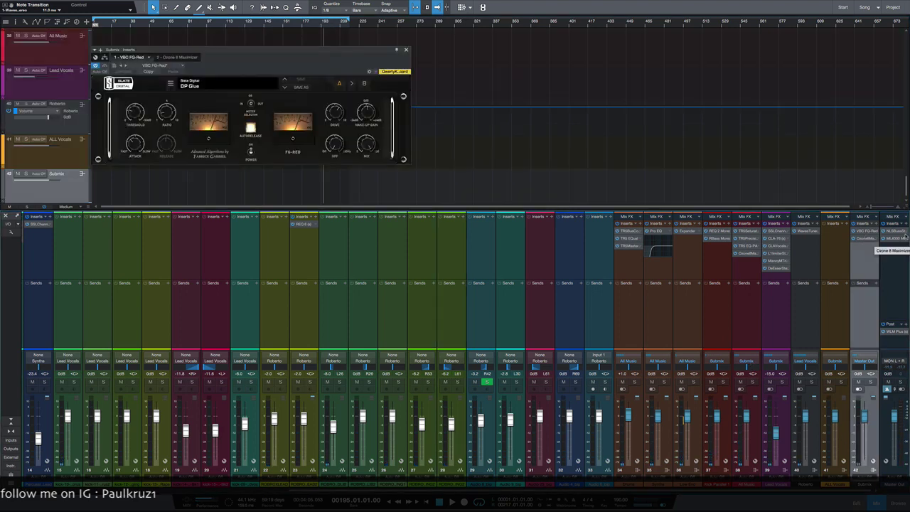
click(896, 232)
click(901, 331)
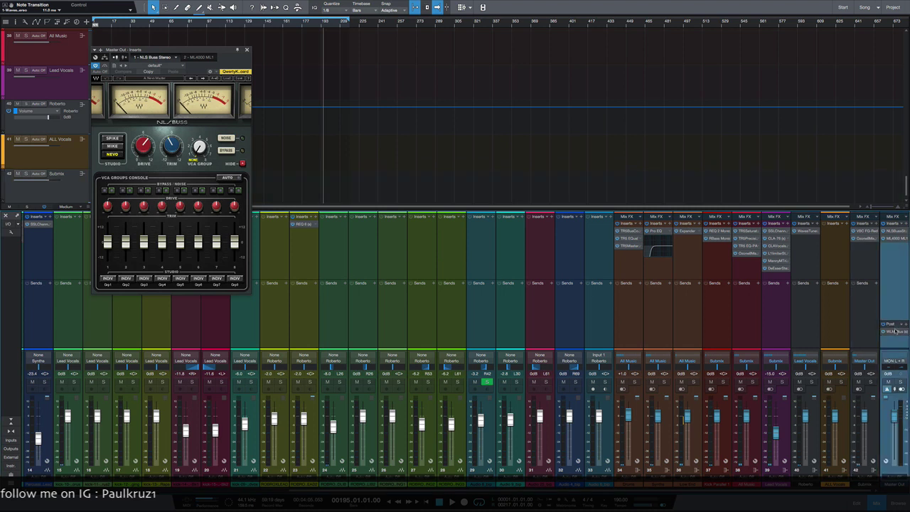
click(894, 332)
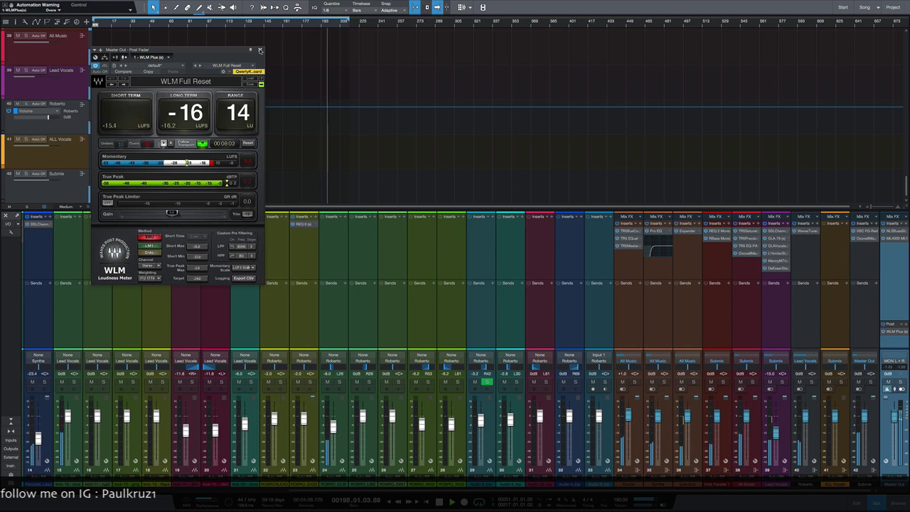
click(260, 51)
Place the playback cursor at bar 24 and look through the song's export and Add to Project options
click(119, 24)
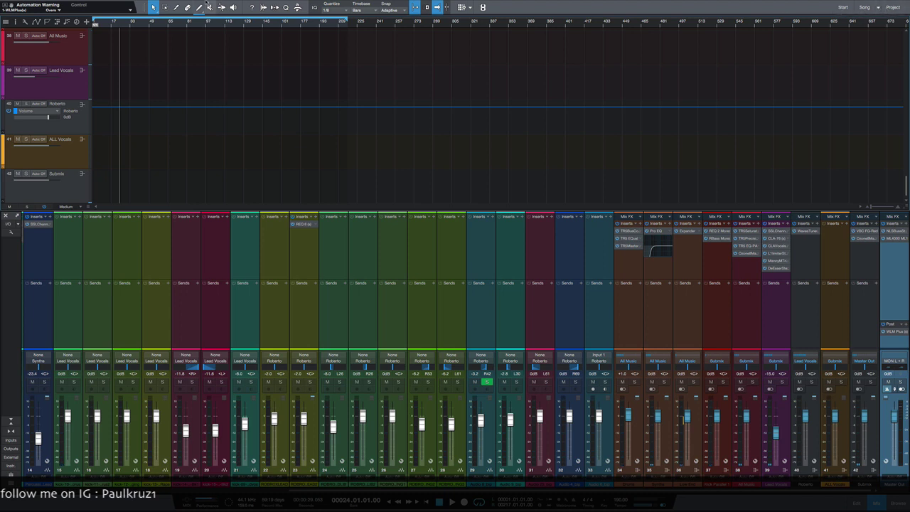
click(170, 4)
mouse_move(56, 4)
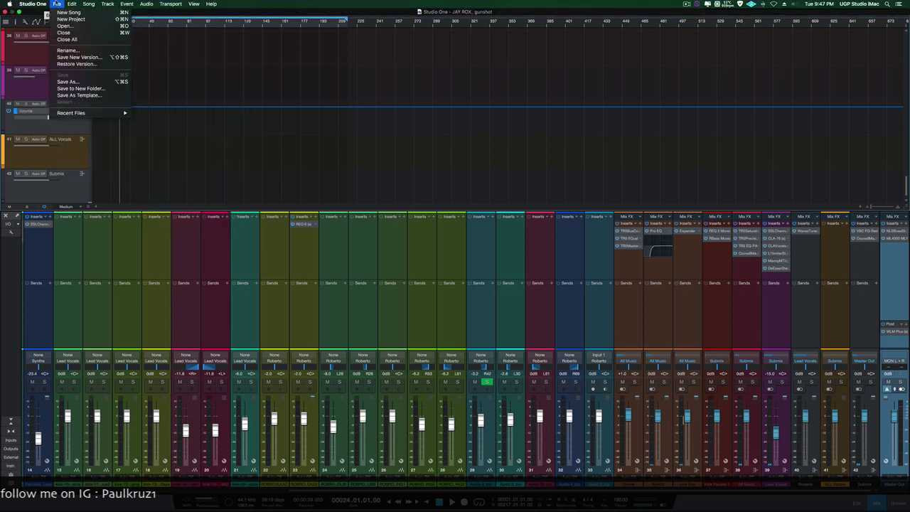
mouse_move(88, 4)
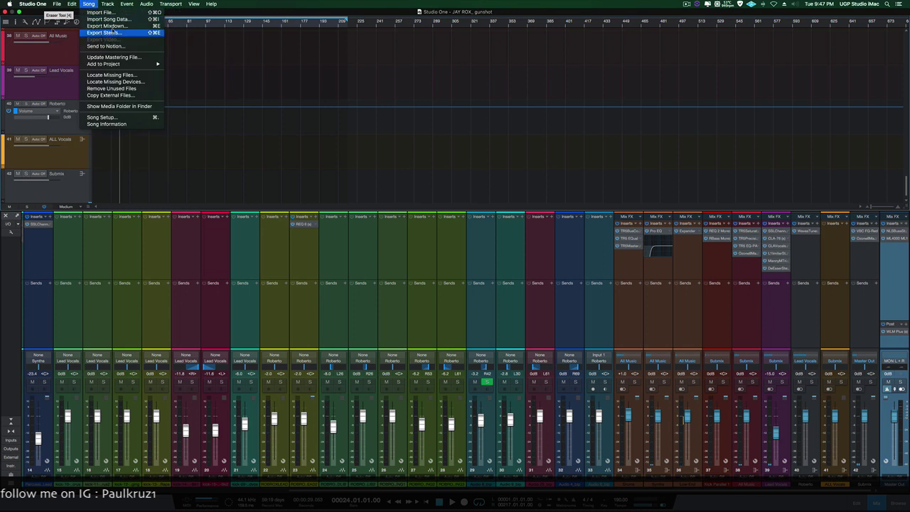
mouse_move(144, 64)
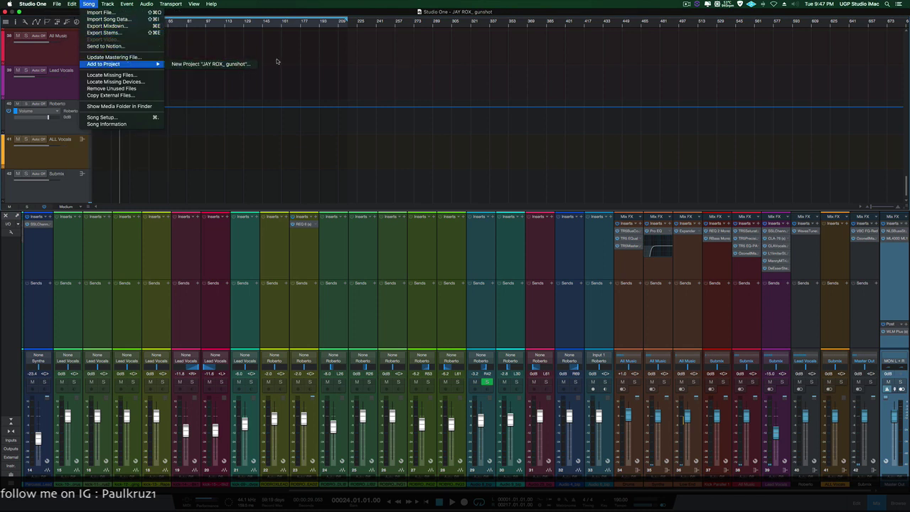
click(384, 89)
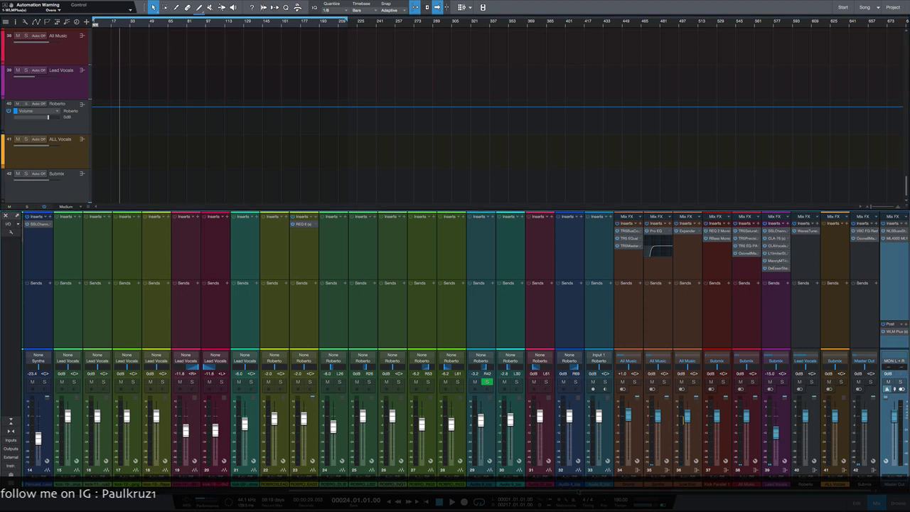
Reduce the arrangement's track height to Overview with the mixer hidden, and bring the mixer back
drag(555, 489, 270, 495)
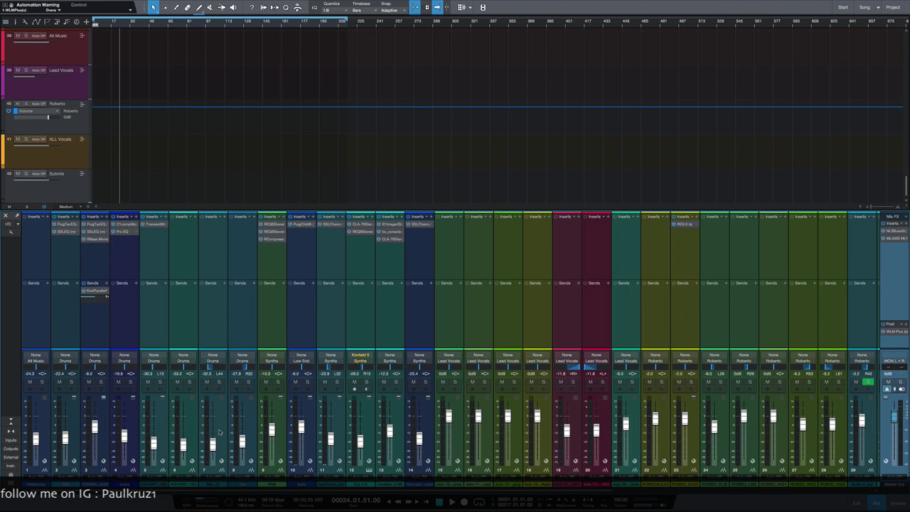
key(F3)
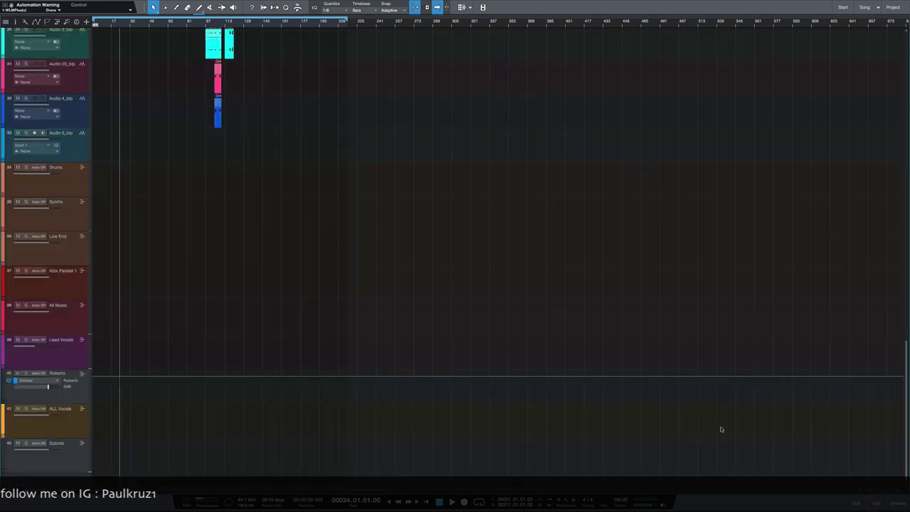
scroll(440, 323, up, 5)
right_click(56, 427)
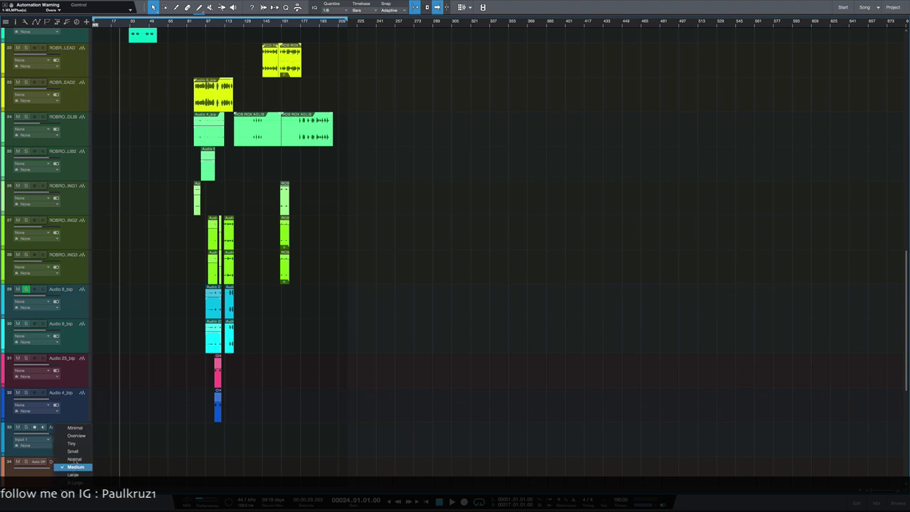
click(74, 443)
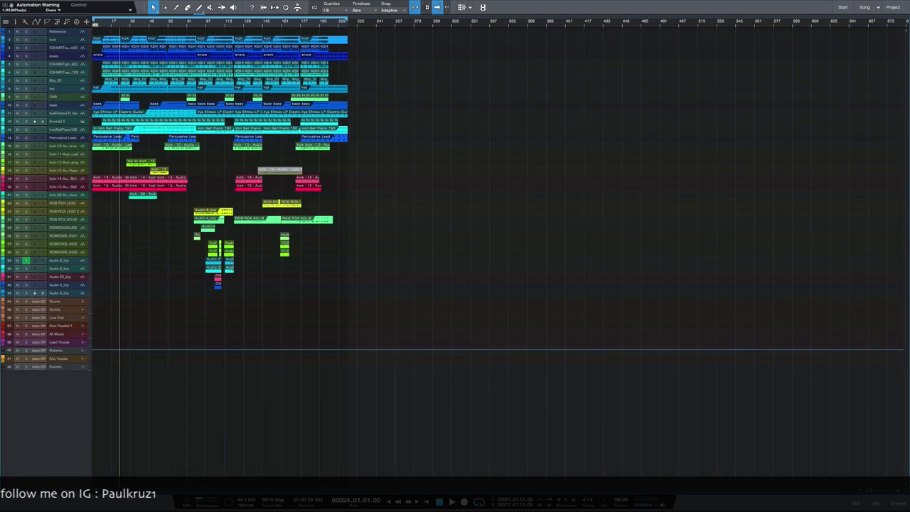
right_click(57, 427)
click(83, 431)
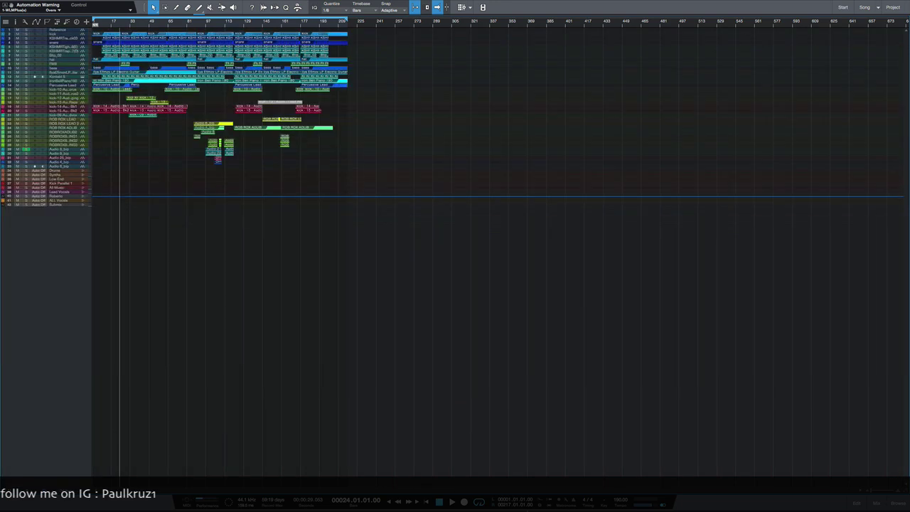
key(F3)
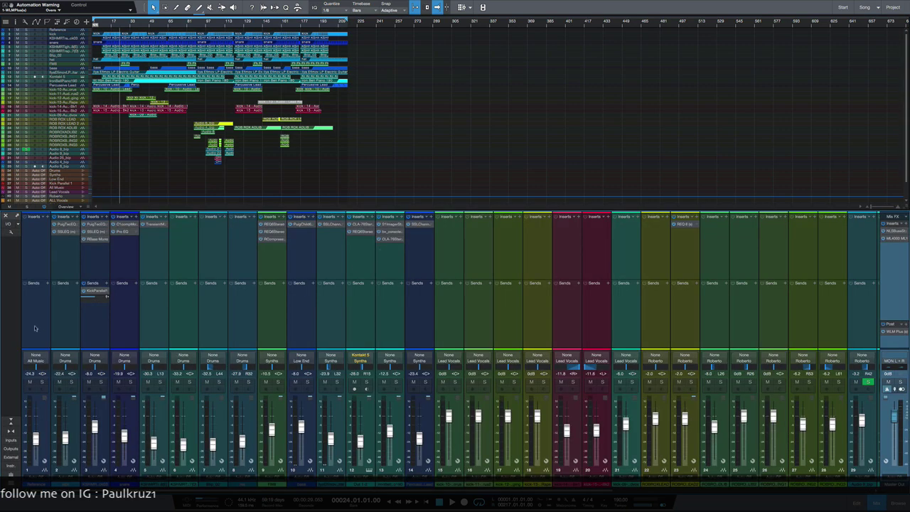
Switch the mixer to narrow channels and step through bus channels 37 to 41, finishing on channel 13
click(12, 430)
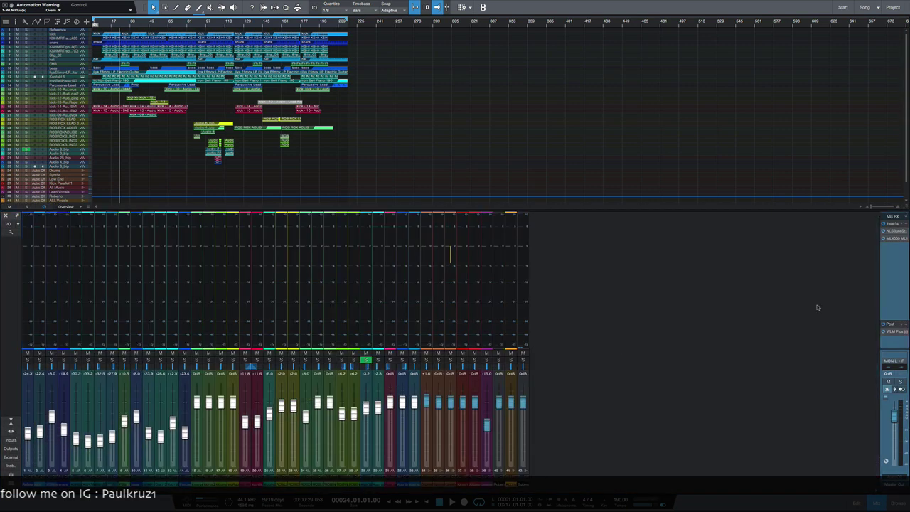
click(450, 261)
click(463, 297)
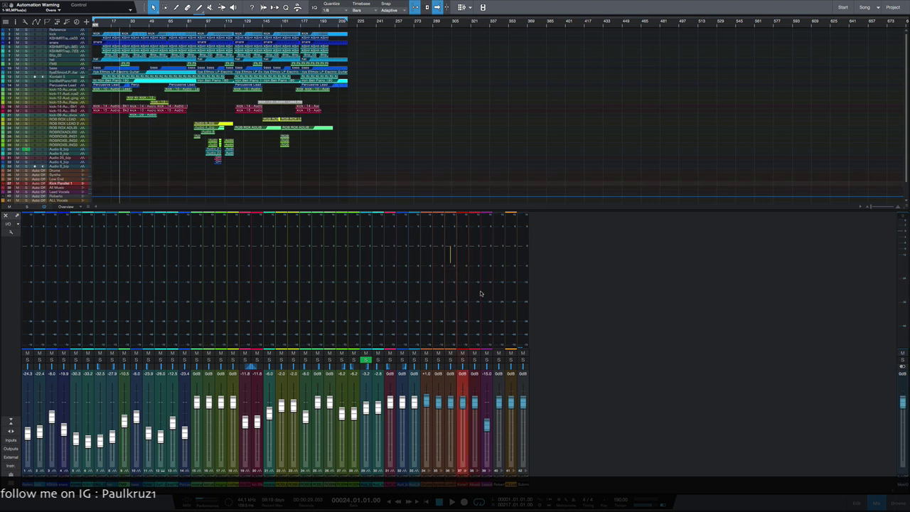
click(488, 288)
click(496, 281)
click(509, 283)
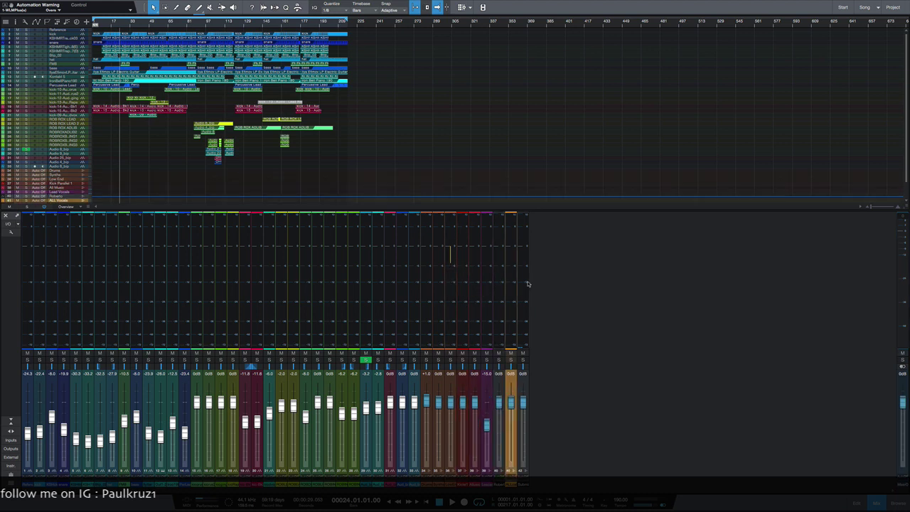
click(168, 266)
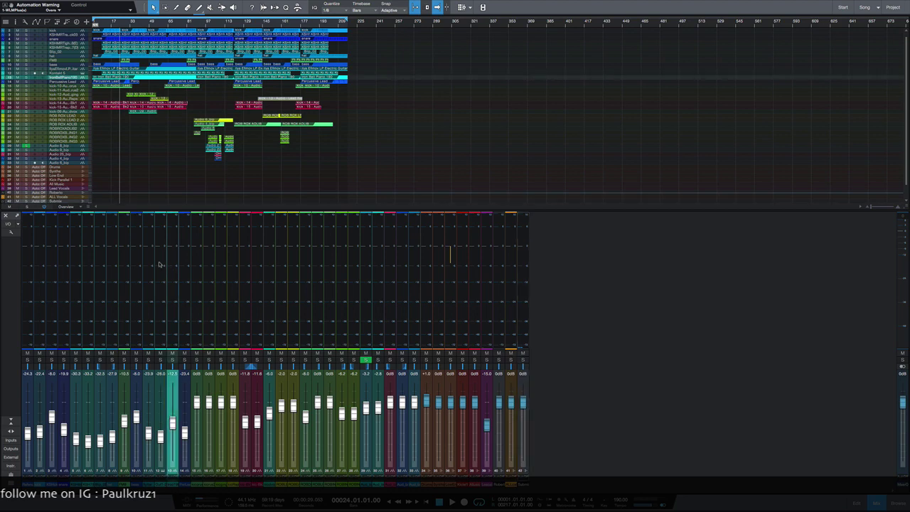
Step back through the mixer channels to channel 4 and switch the mixer to wide channels showing inserts and sends
click(145, 267)
click(114, 275)
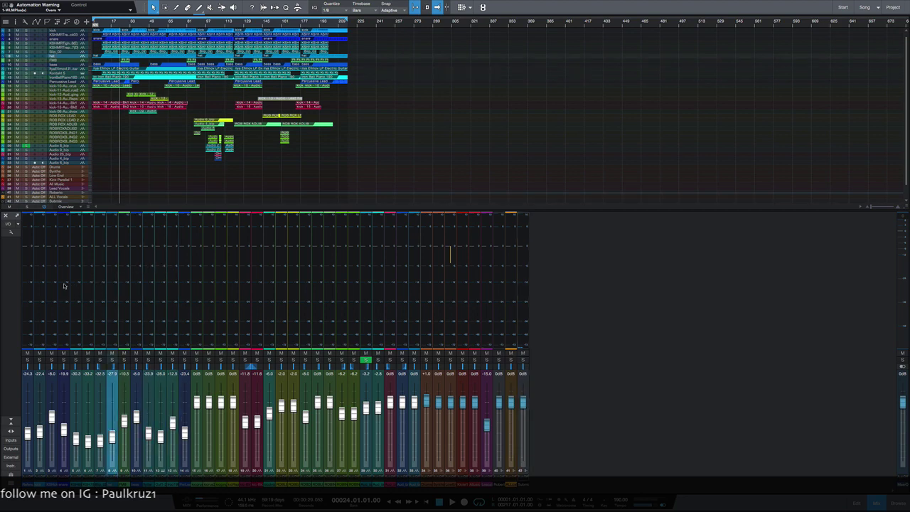
click(64, 285)
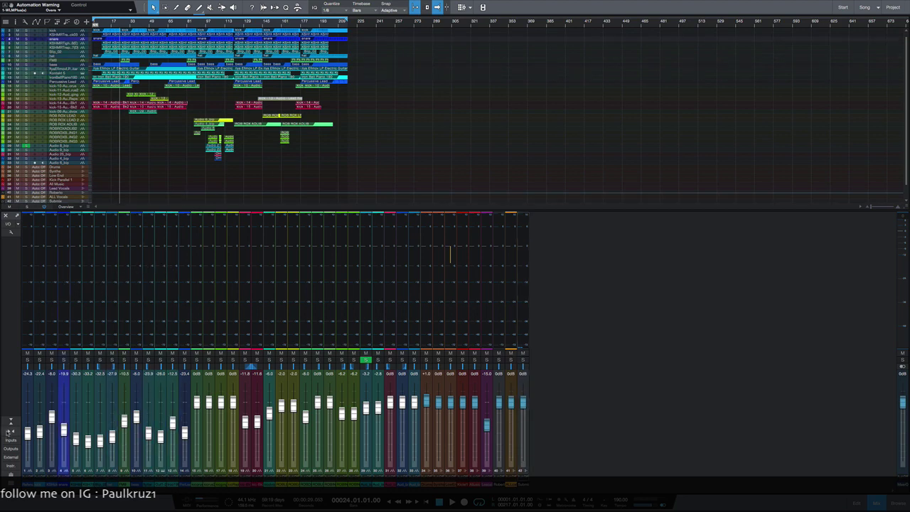
click(9, 431)
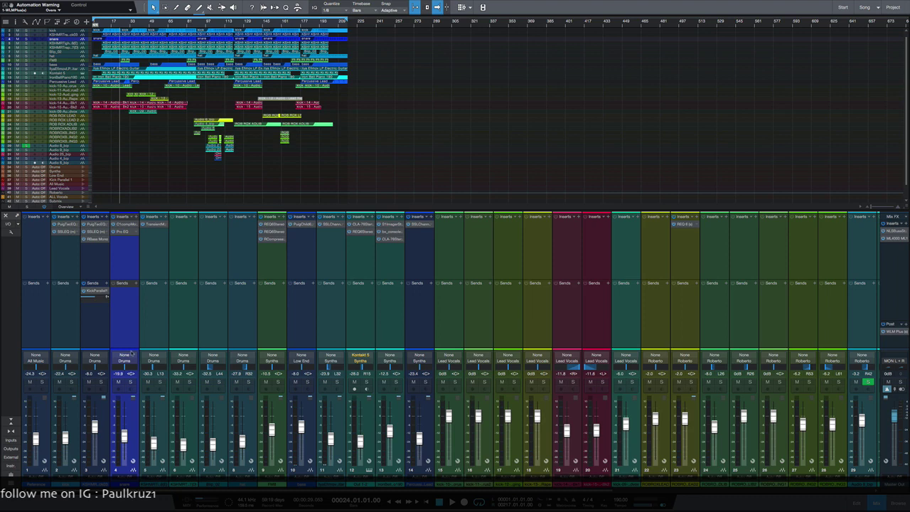
Select mixer channels 2 through 39 together, and reduce the selection to the Lead Vocals bus on channel 39
click(58, 327)
scroll(450, 348, right, 10)
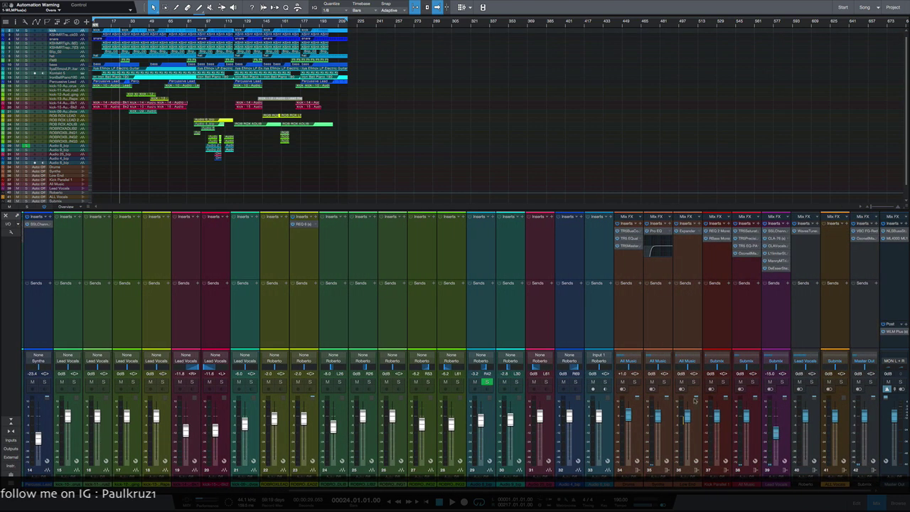
shift+click(769, 321)
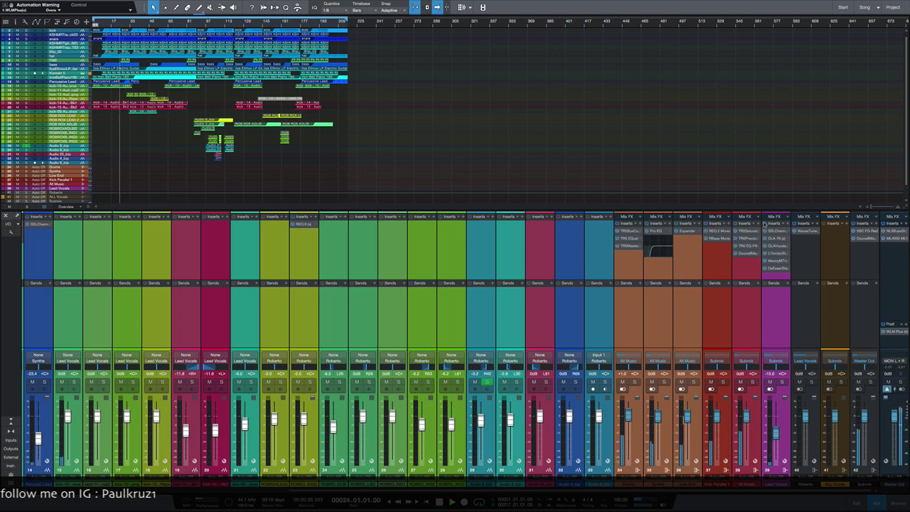
click(772, 309)
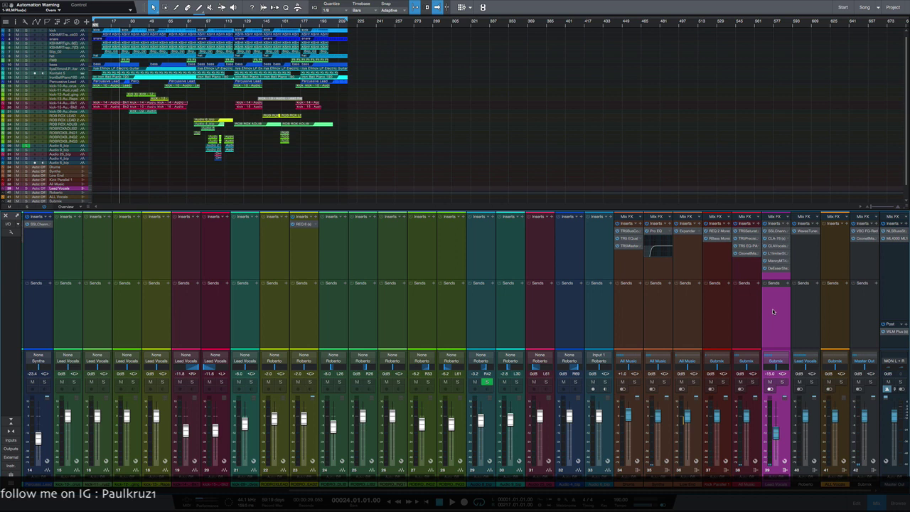
mouse_move(762, 4)
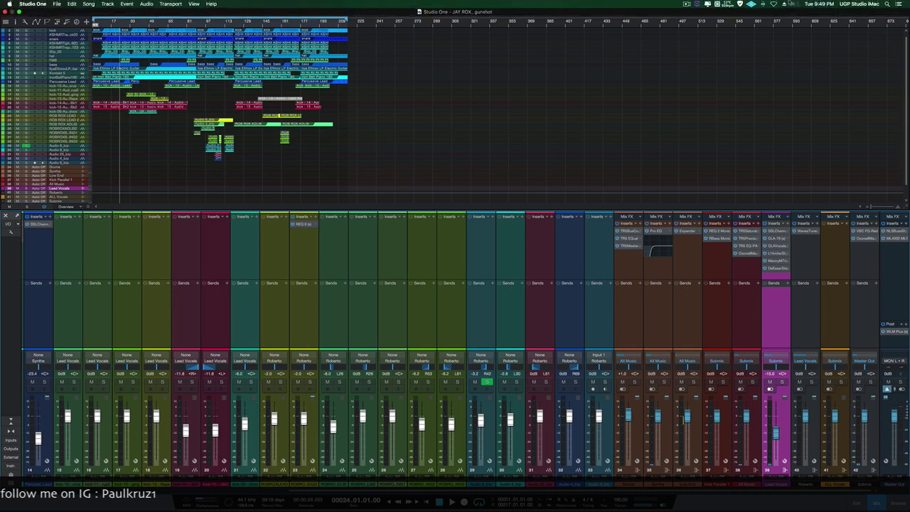